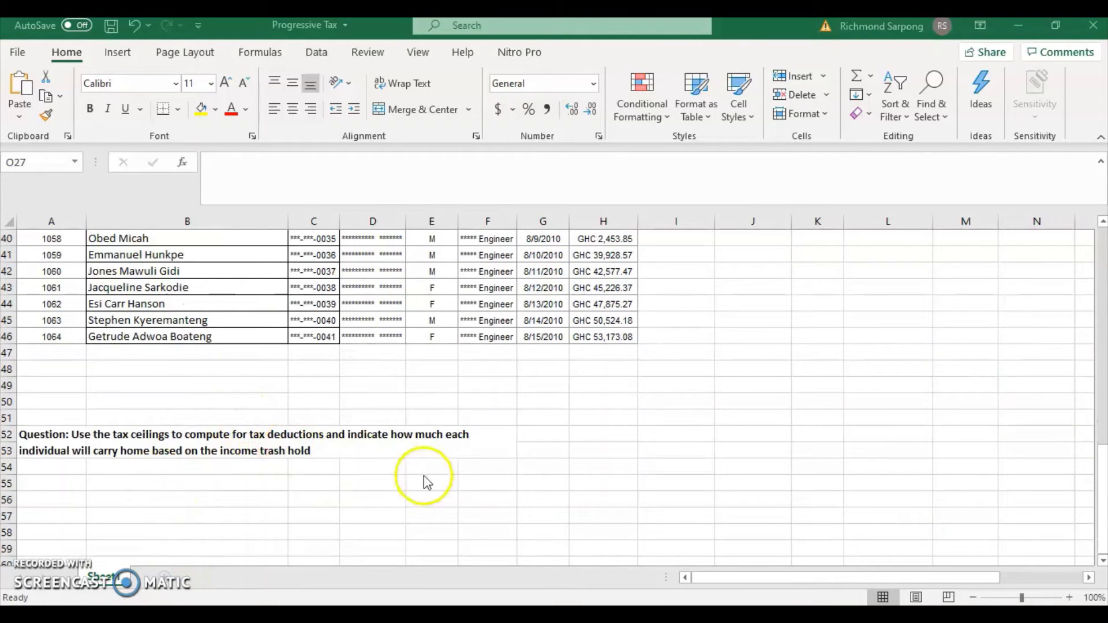
Step: Examine the employee payroll table and read the tax question written below it
scroll(915, 425, "up", 13)
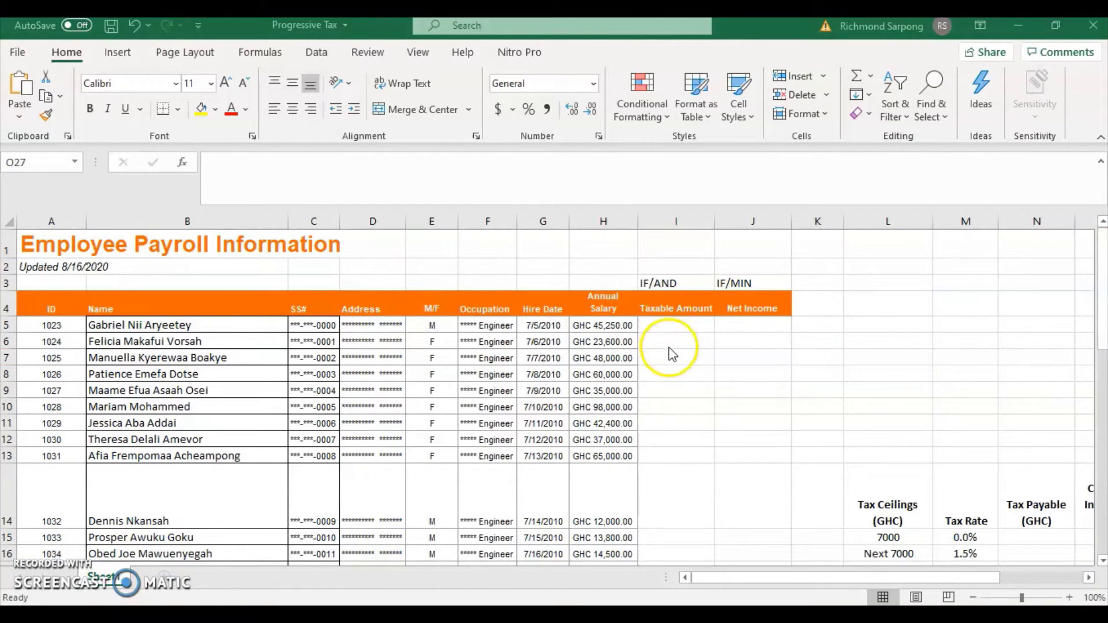
scroll(669, 352, "down", 6)
scroll(658, 407, "down", 7)
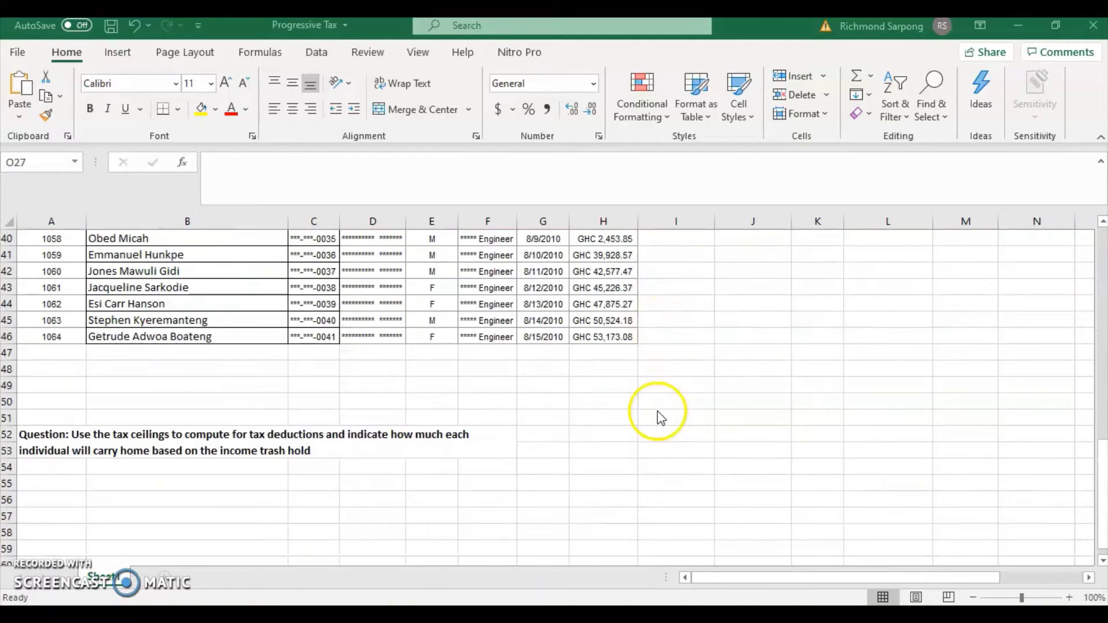
scroll(661, 438, "up", 1)
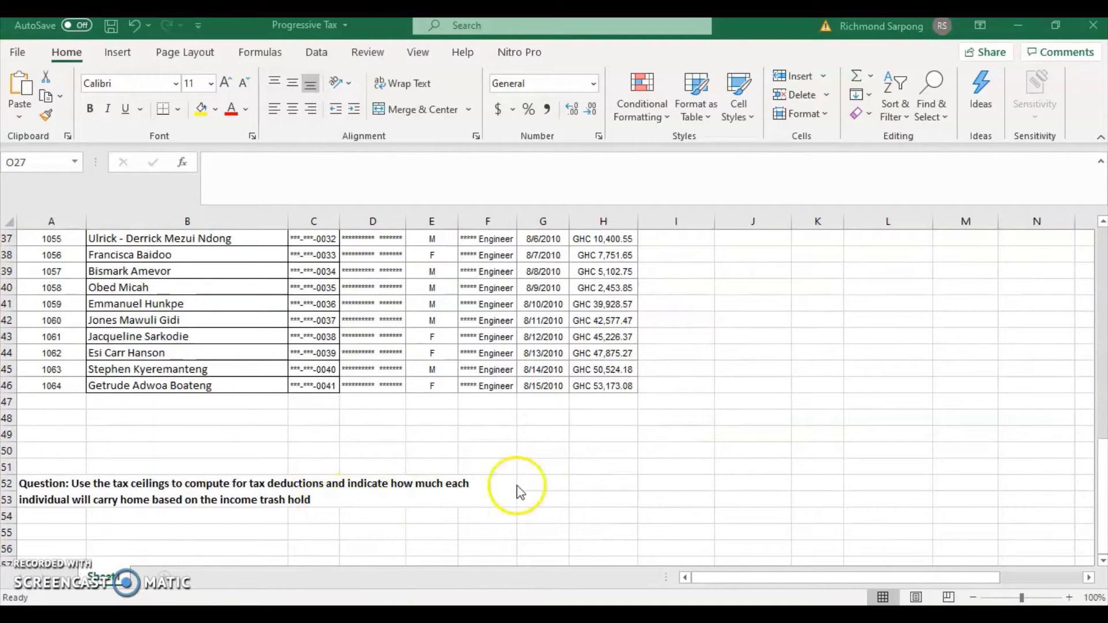
scroll(759, 479, "up", 10)
scroll(693, 369, "up", 2)
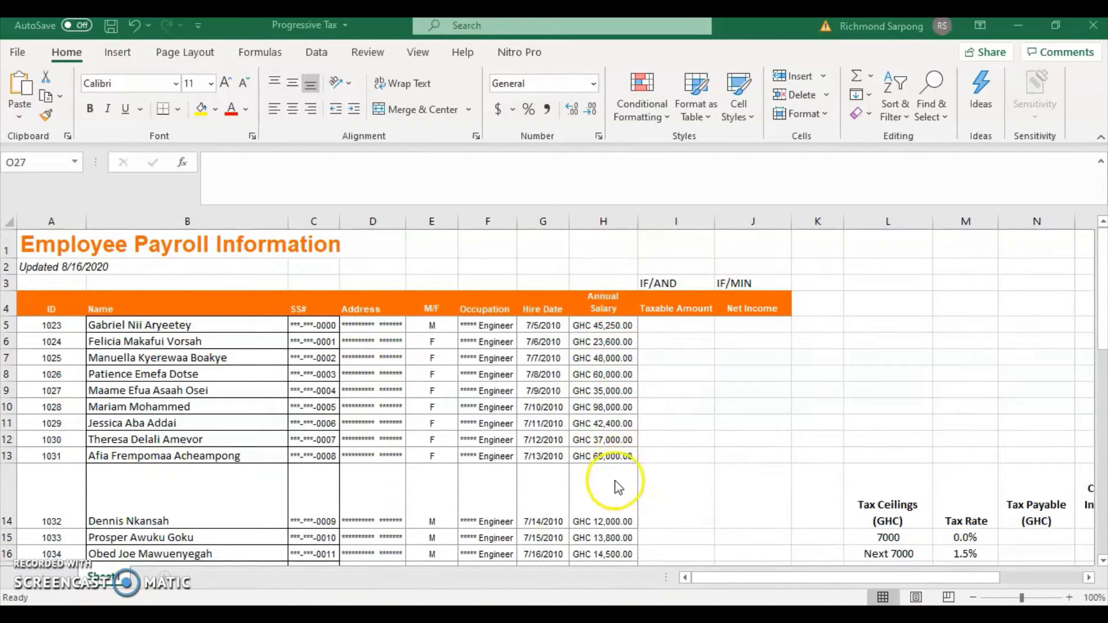
scroll(689, 462, "down", 1)
scroll(687, 473, "down", 10)
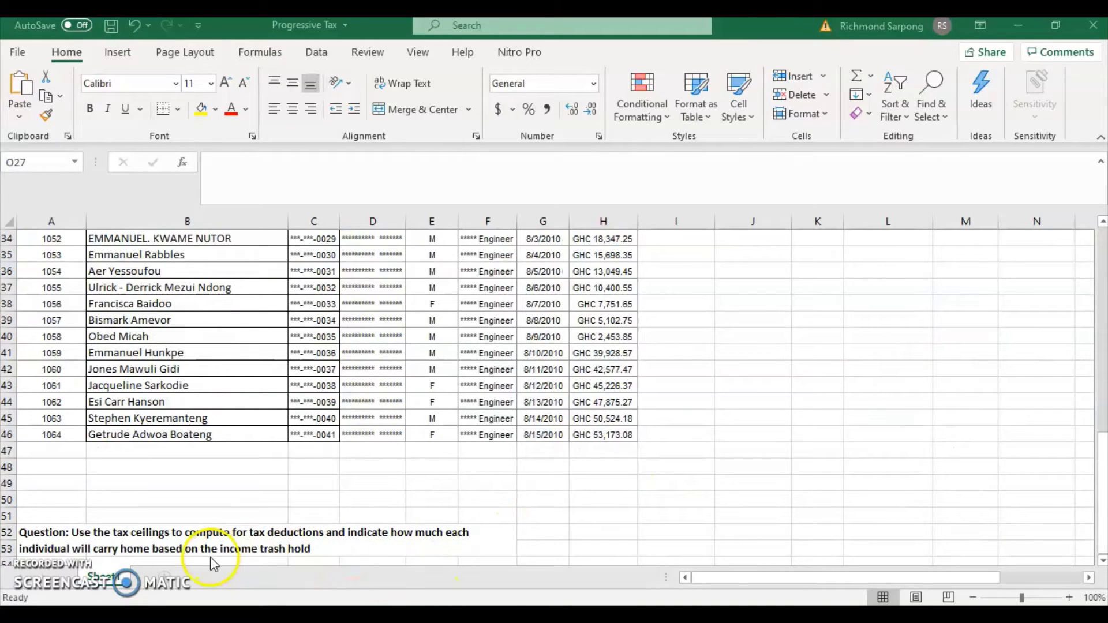
scroll(817, 479, "up", 11)
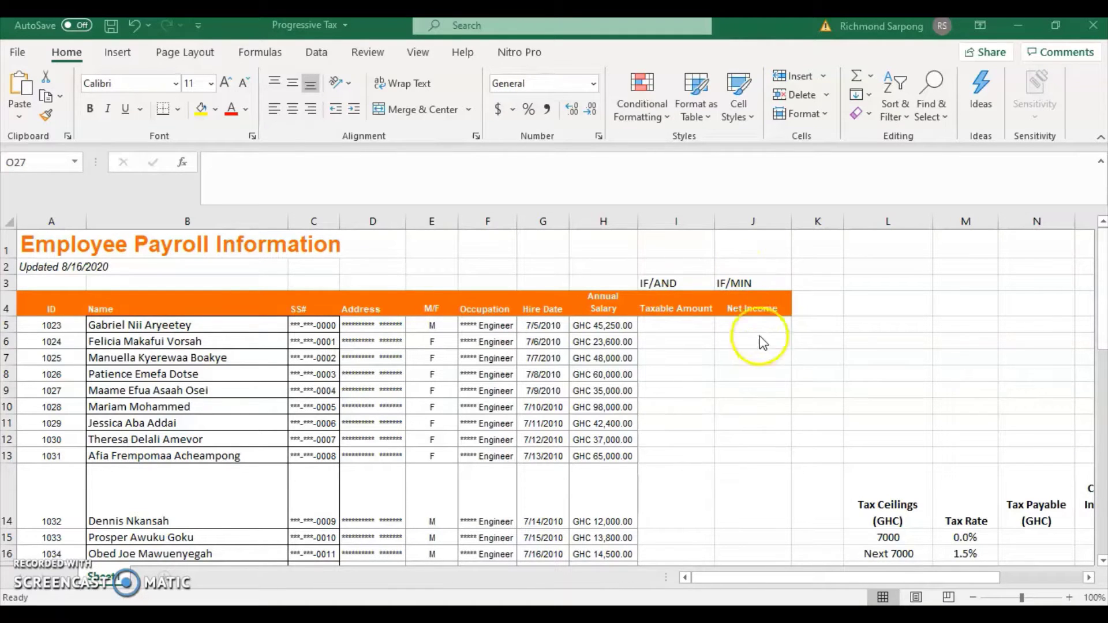
Step: Review the tax ceilings table in columns L to P, including its rates and the empty tax columns
scroll(759, 490, "down", 3)
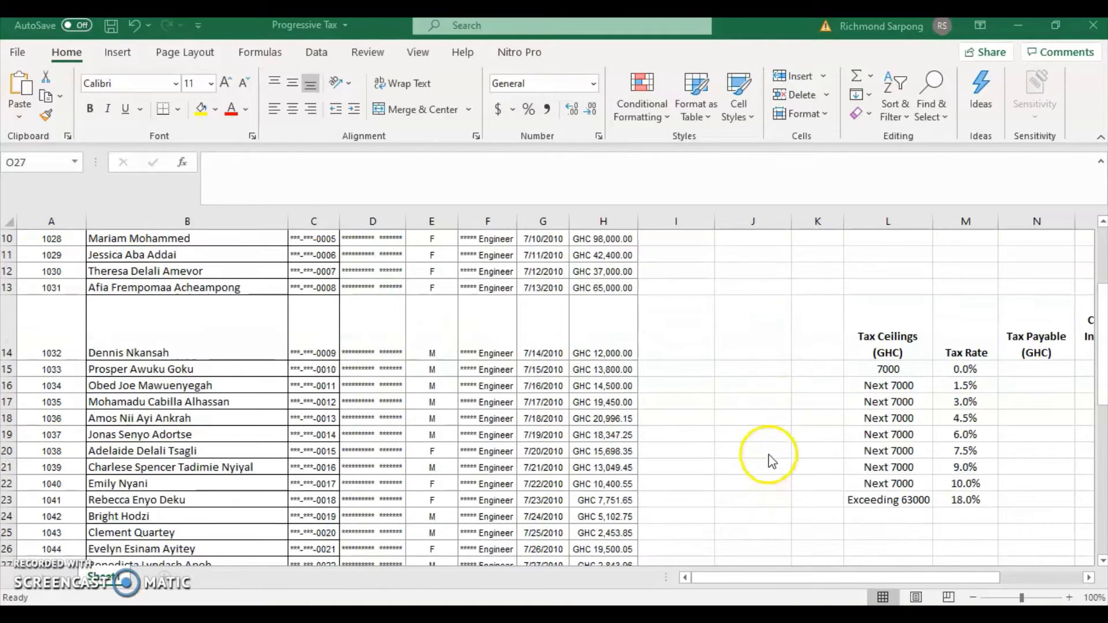
scroll(762, 464, "up", 3)
scroll(751, 468, "down", 6)
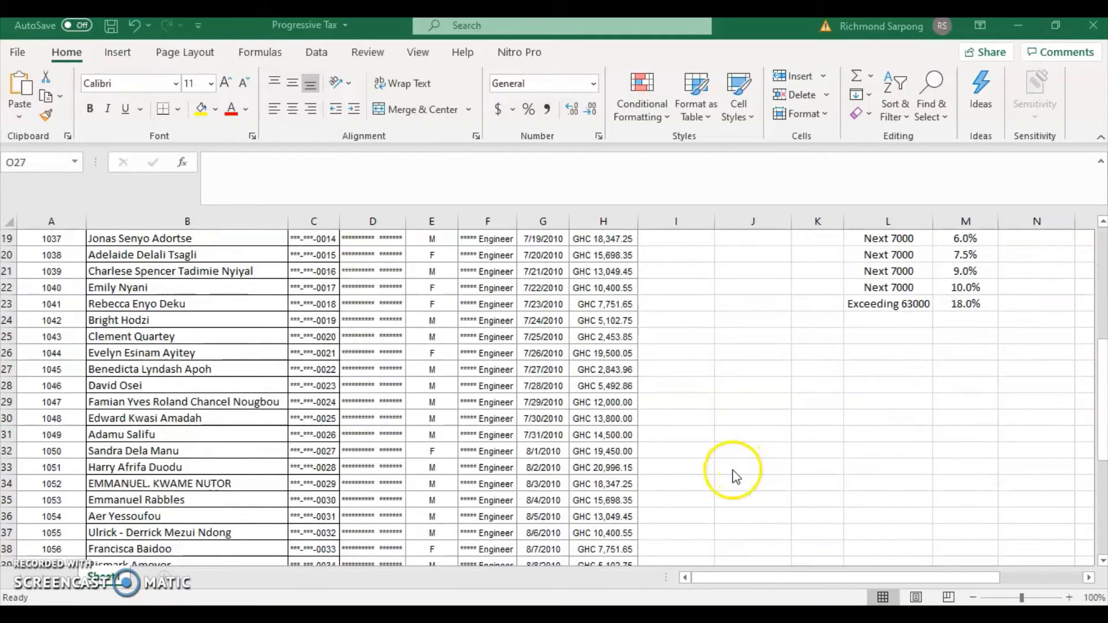
scroll(732, 456, "up", 6)
scroll(797, 427, "down", 5)
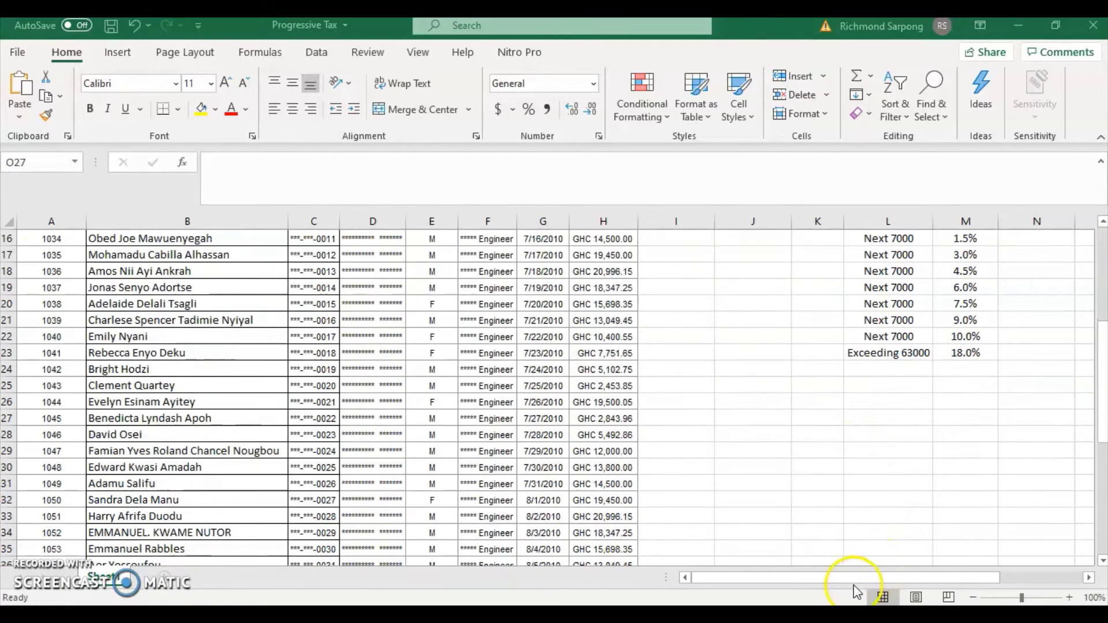
left_click_drag(952, 578, 1004, 580)
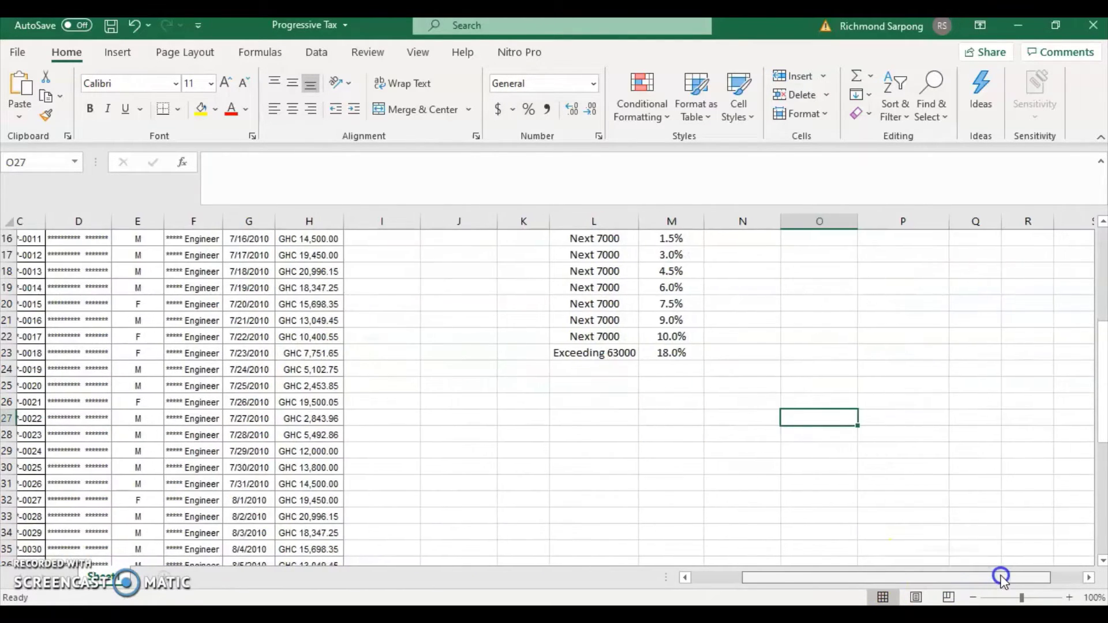
scroll(696, 435, "up", 5)
scroll(829, 475, "down", 3)
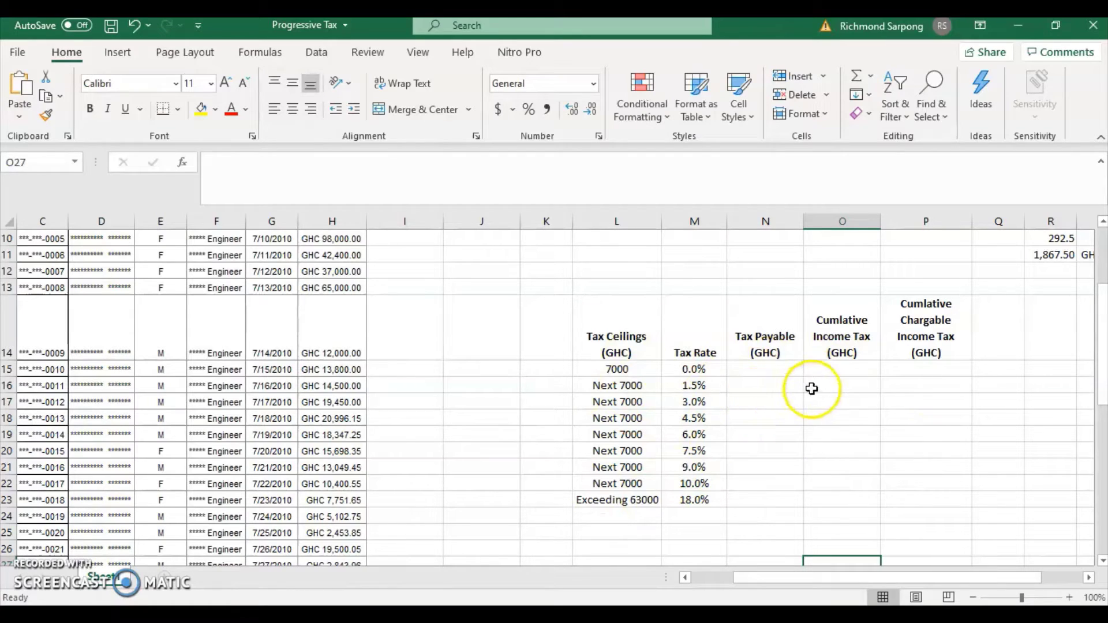
Step: Calculate Tax Payable with =7000*M15 in N15 and fill the formula down to N22
left_click(767, 370)
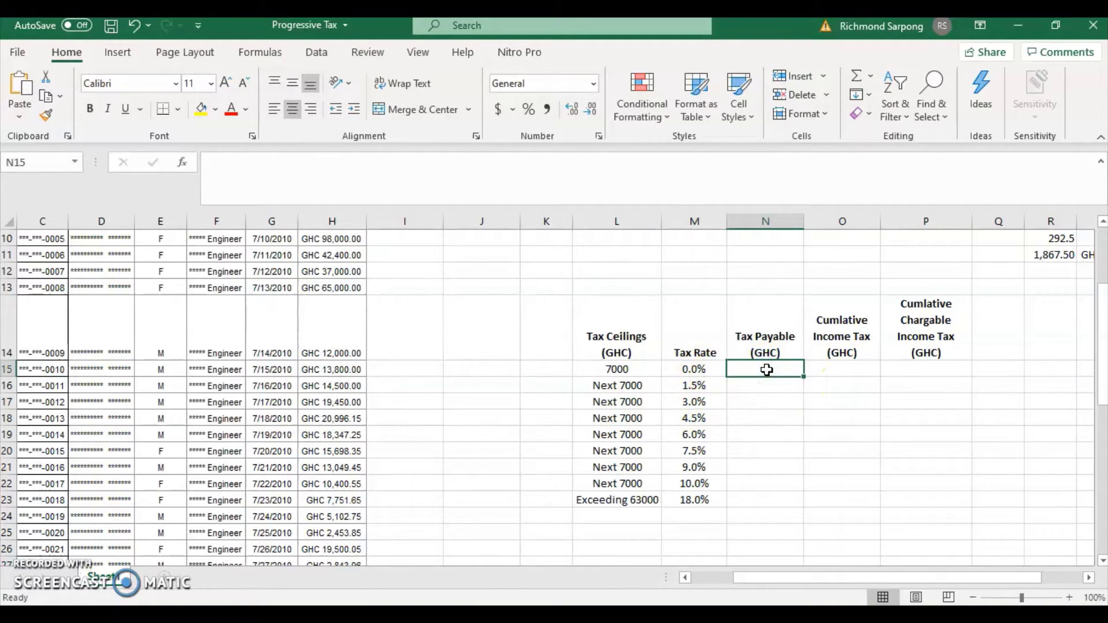
type("7")
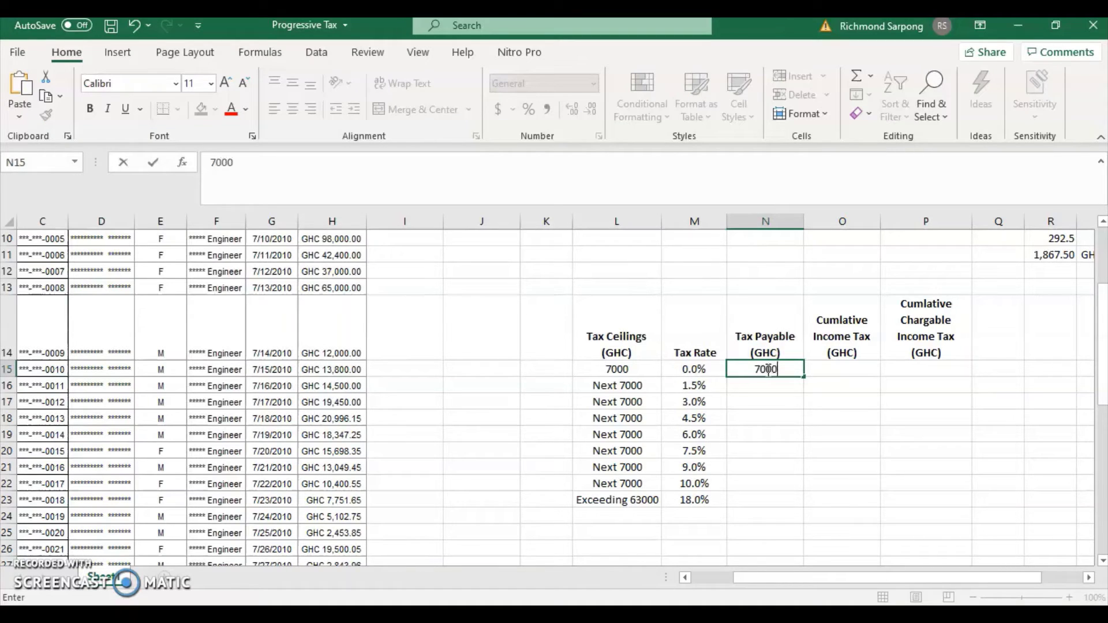
type("000")
type("=")
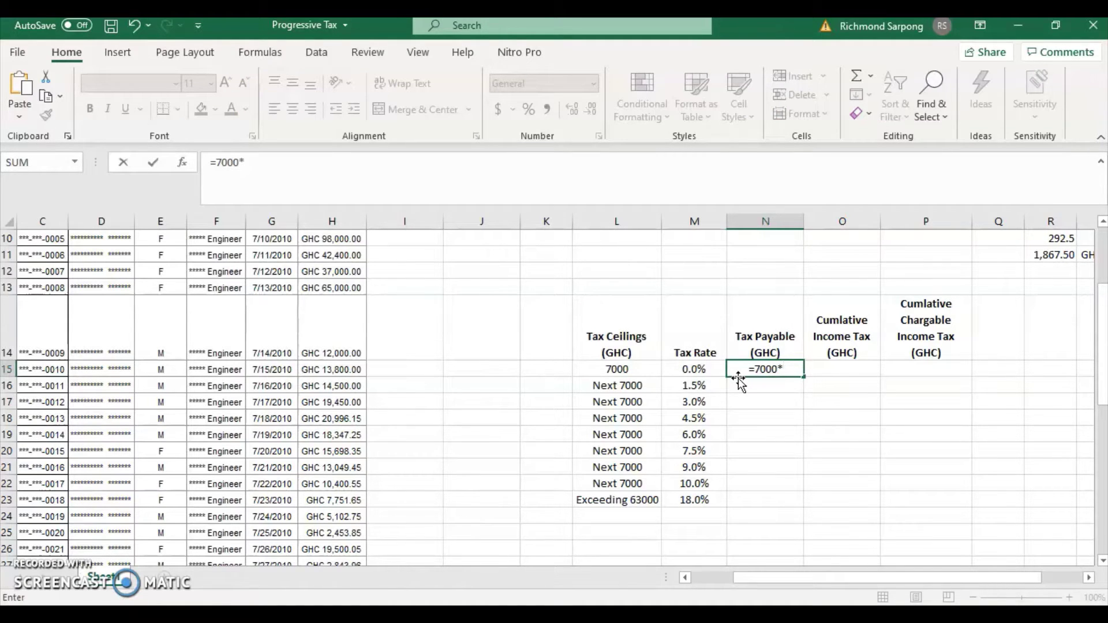
type("M")
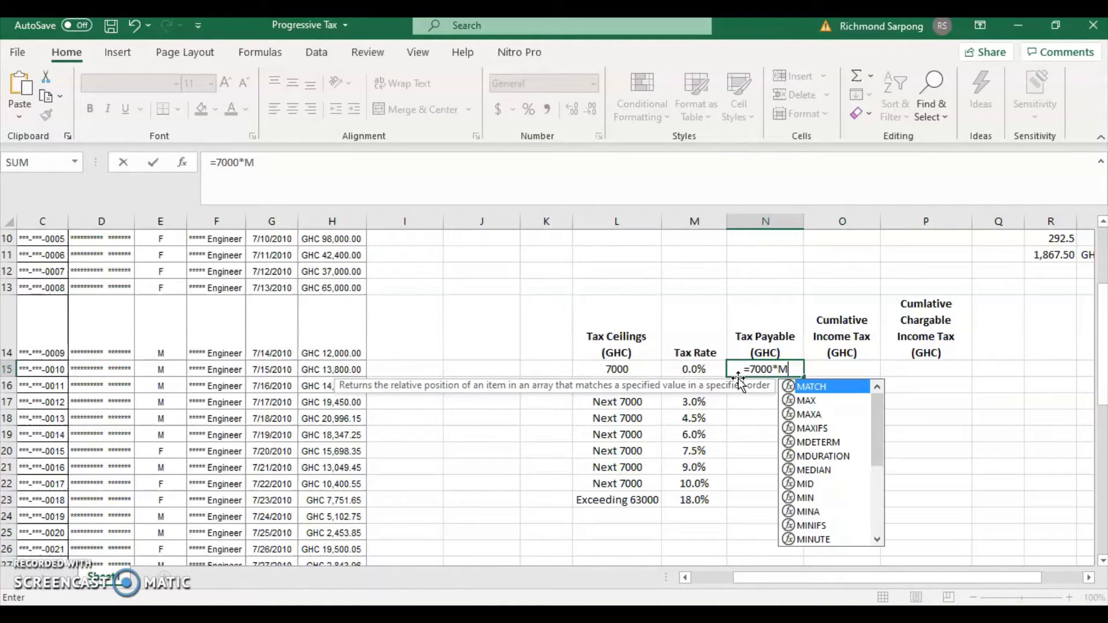
type("15")
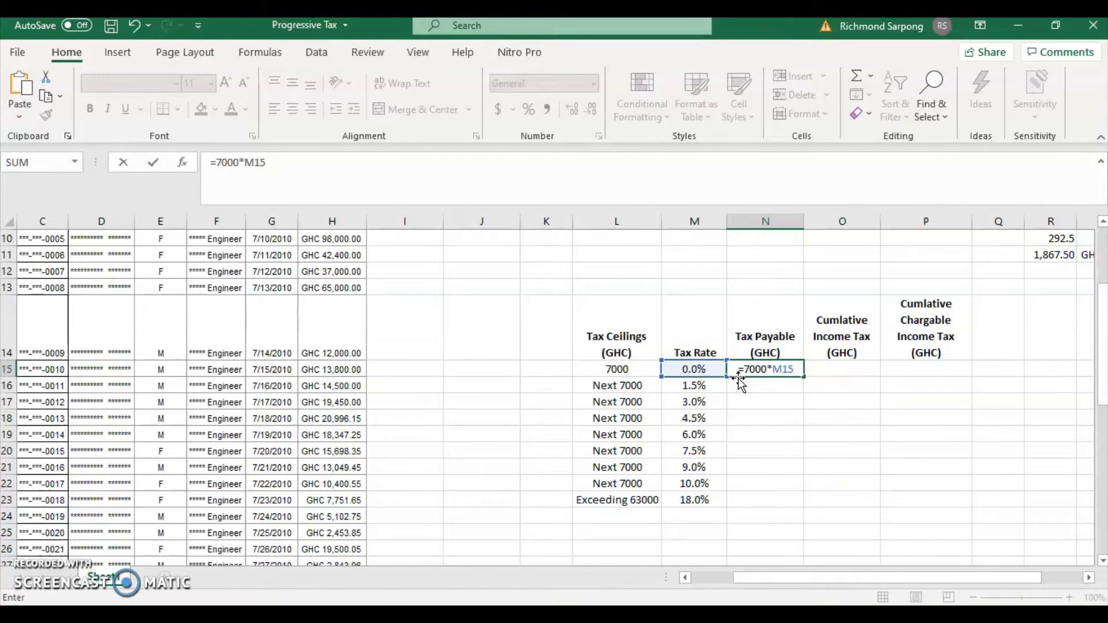
key("Return")
left_click(766, 372)
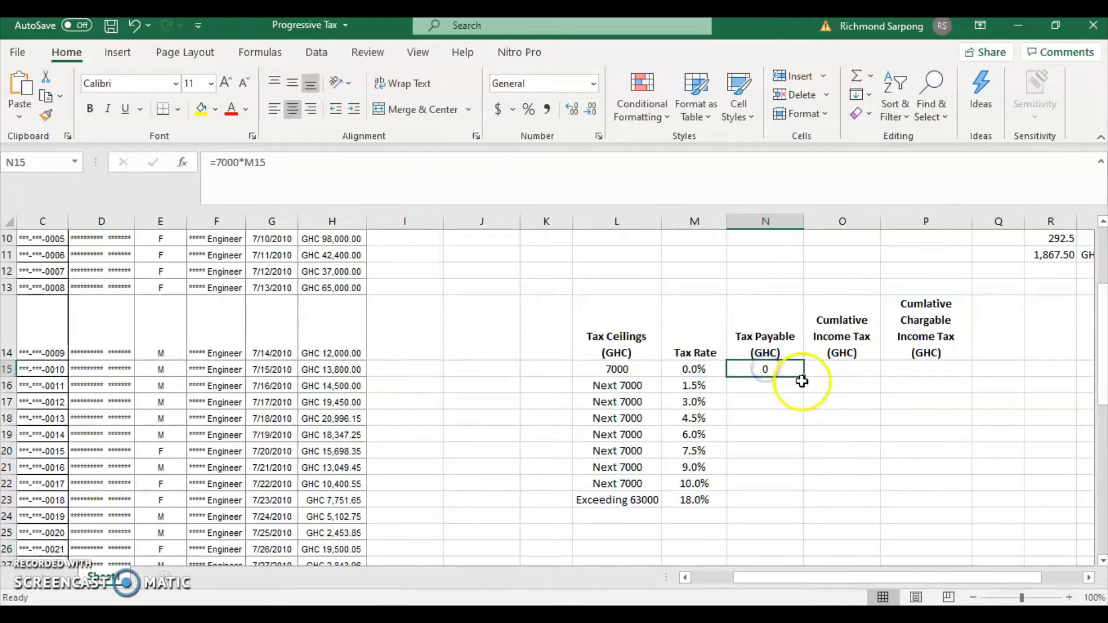
left_click_drag(807, 378, 802, 497)
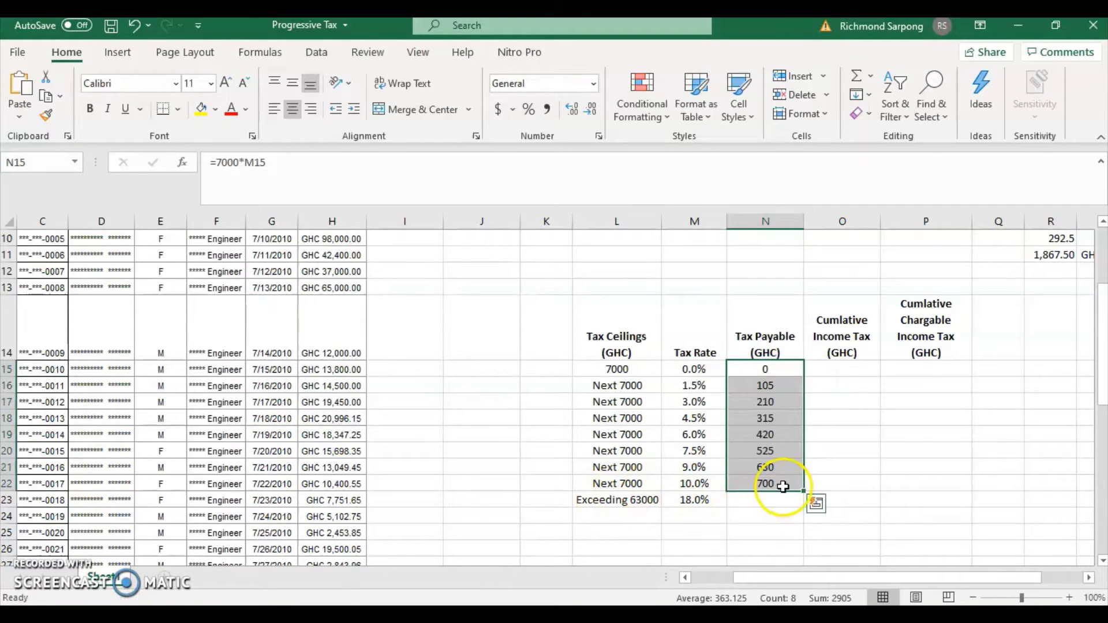
Step: Enter 0 in O15 as the first value of the cumulative income tax column
left_click(848, 366)
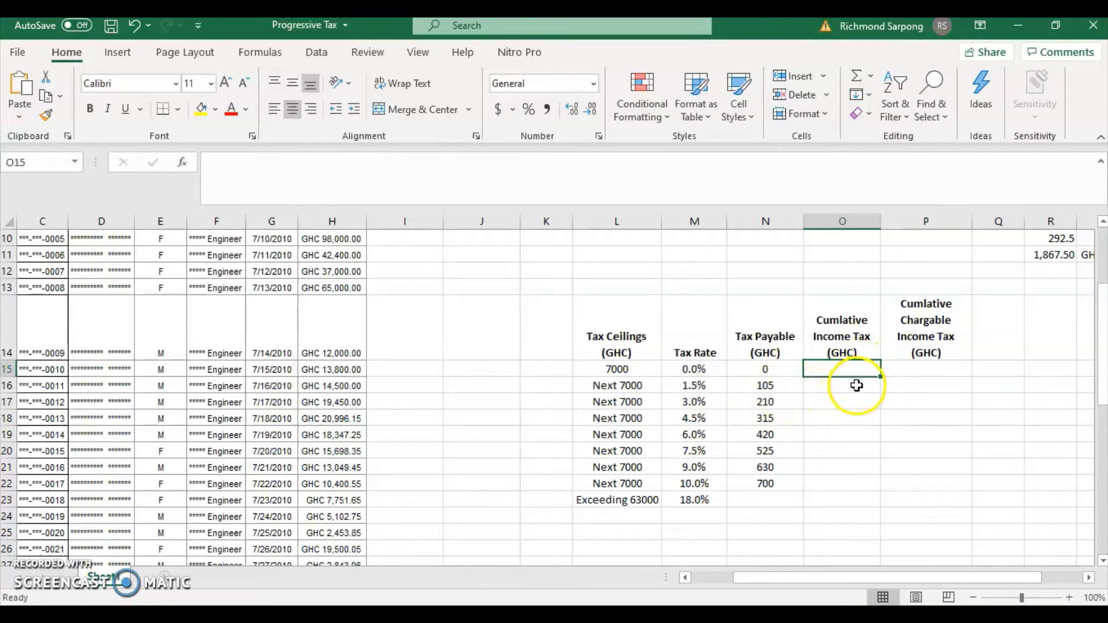
type("0")
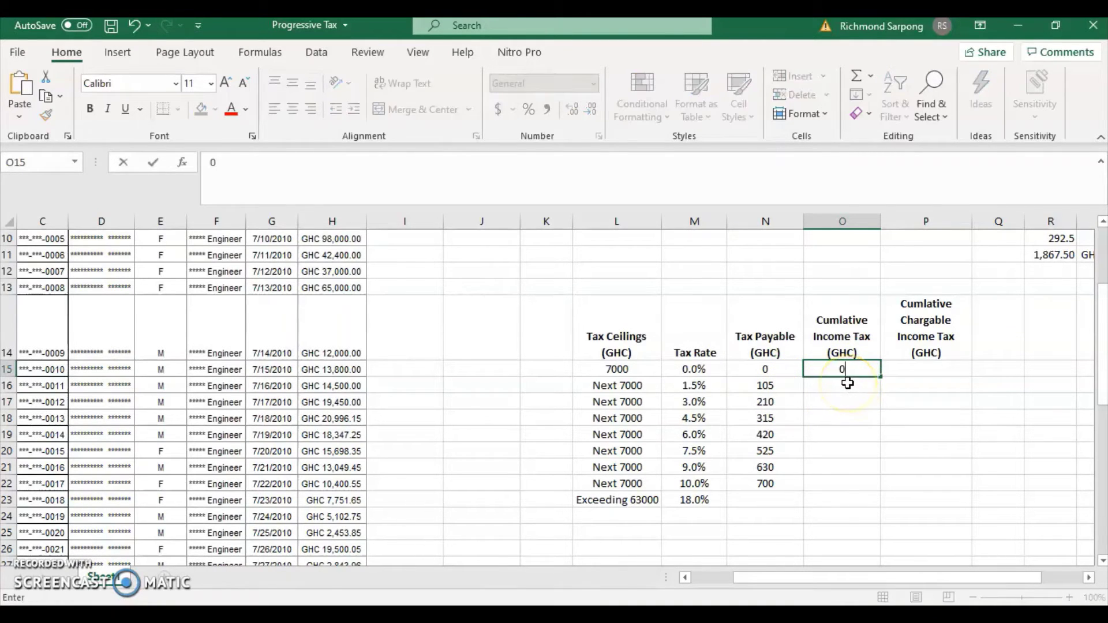
key("Return")
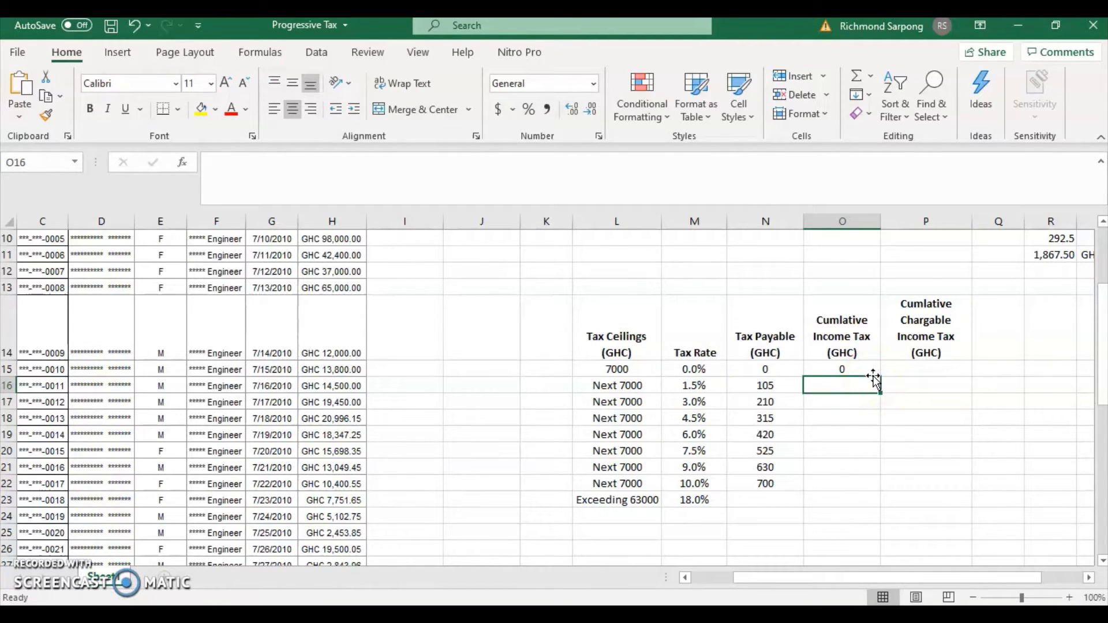
Step: Accumulate the income tax with =O15+N16 in O16 and fill the formula down to O22
type("=")
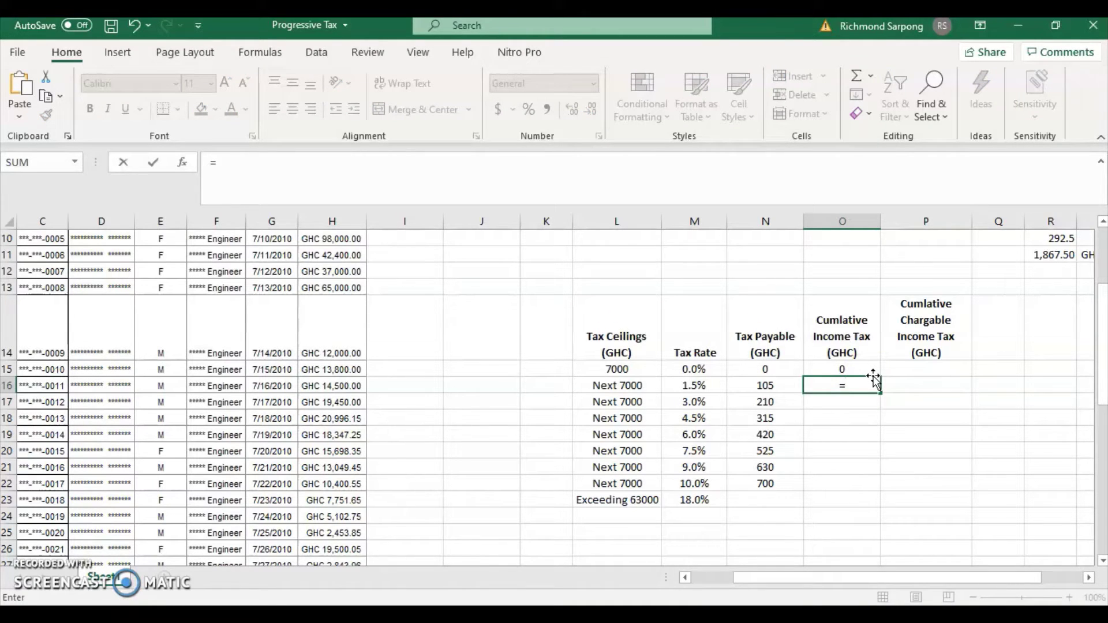
type("O15")
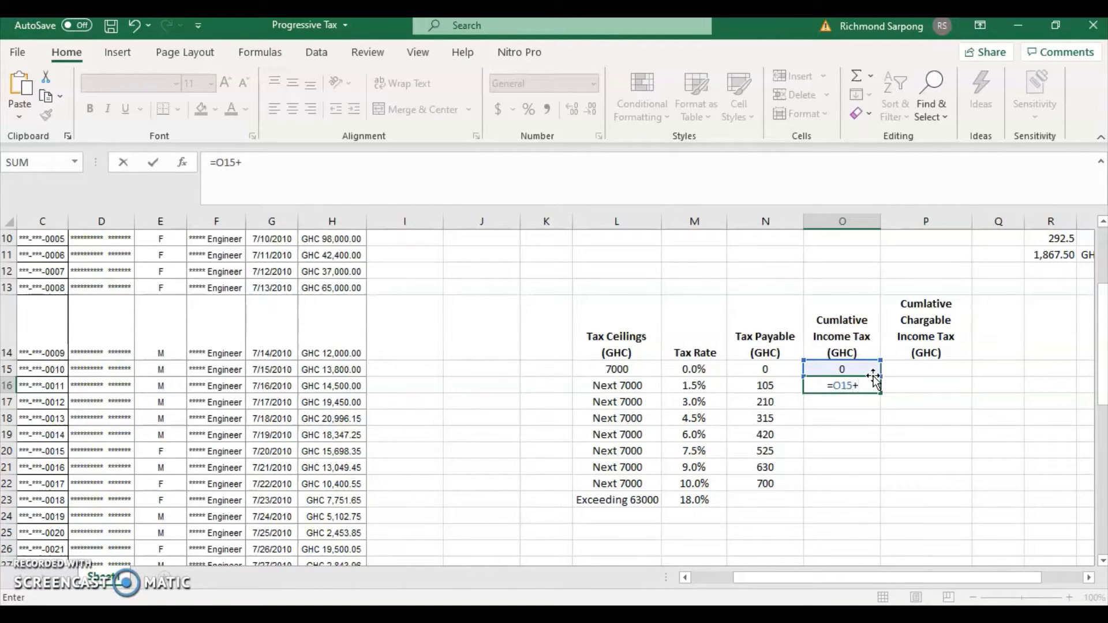
type("+N16")
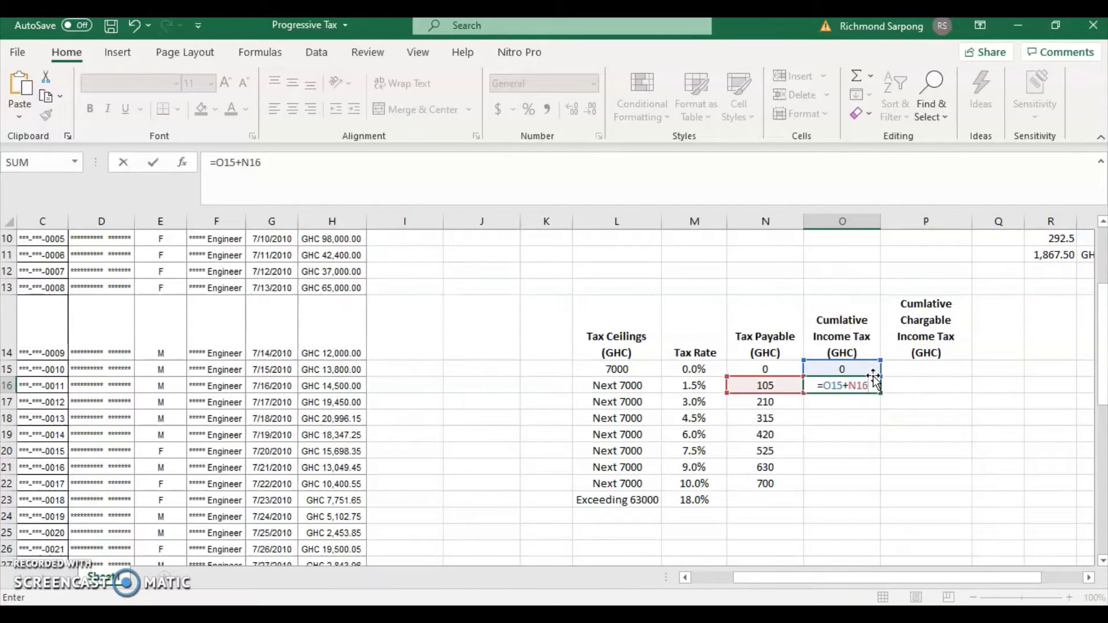
key("Return")
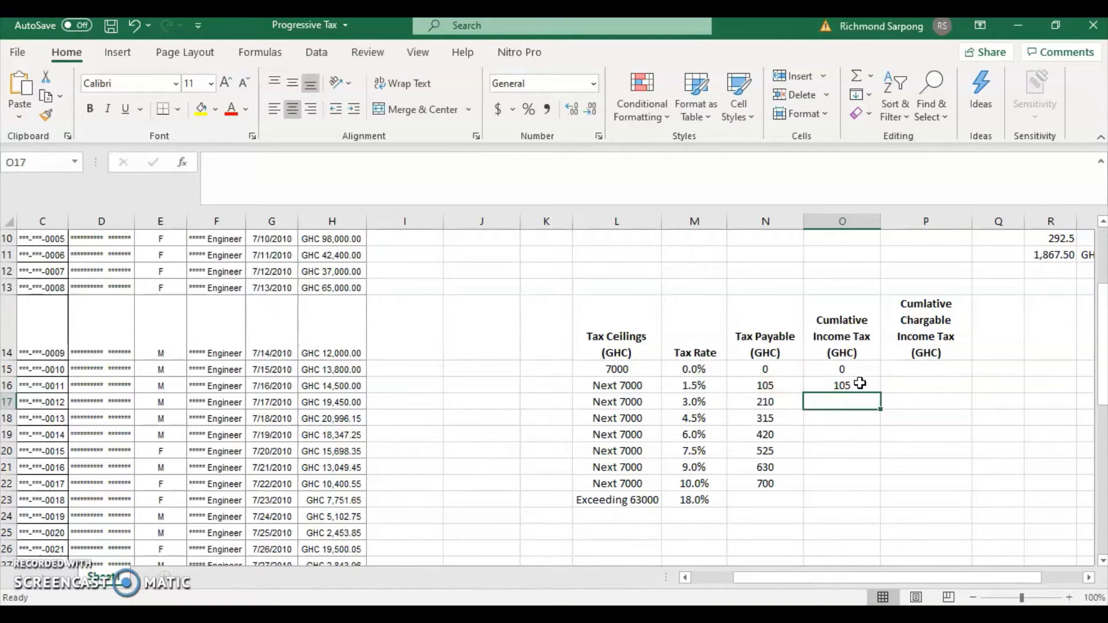
left_click(868, 387)
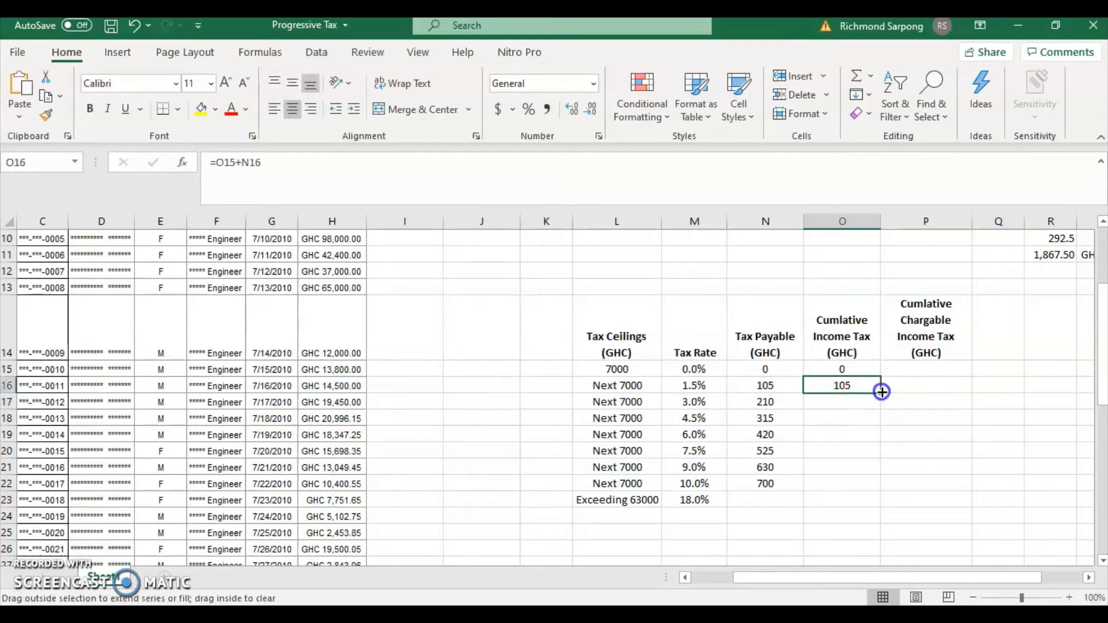
left_click_drag(881, 392, 881, 495)
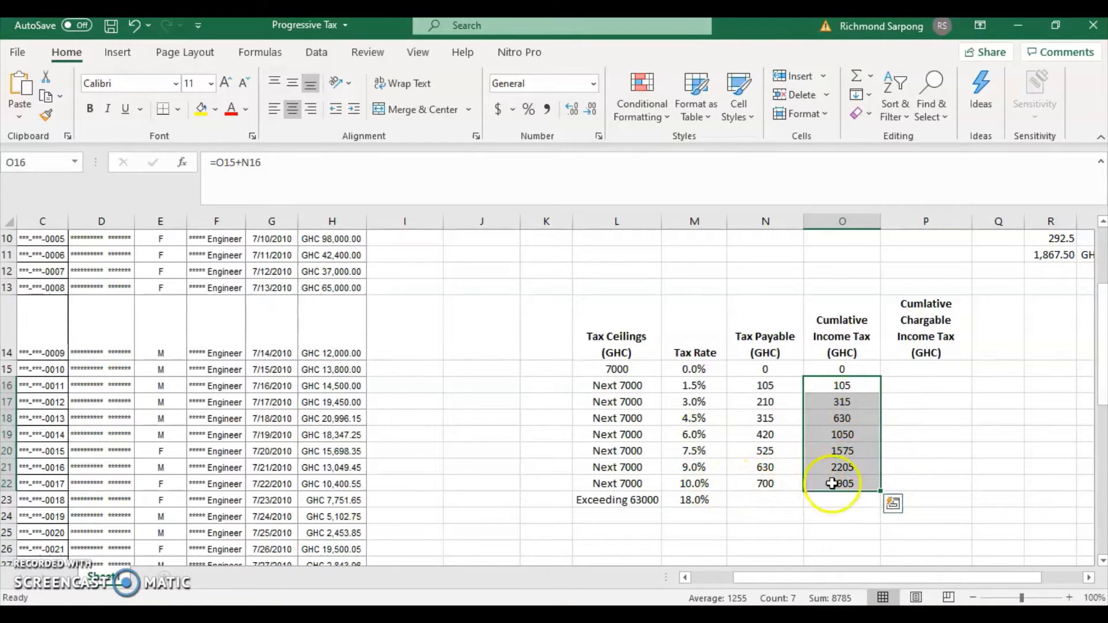
Step: Enter the cumulative chargeable income in P15 to P22 as 7000, 14000, 21000, 28000, 35000, 42000, 49000 and 56000
left_click(929, 372)
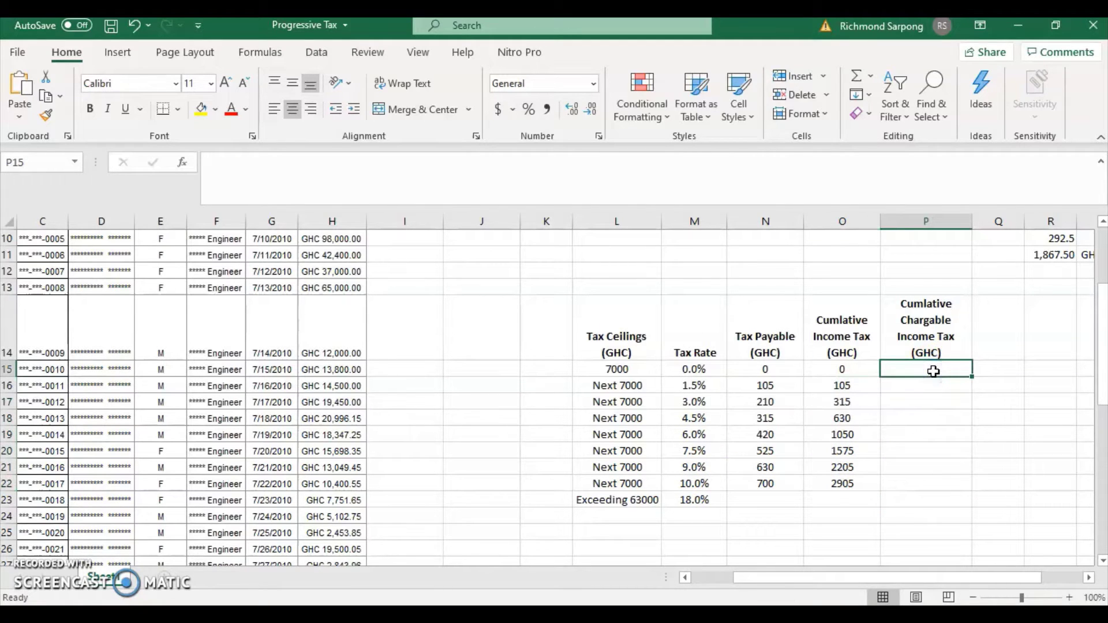
type("7000")
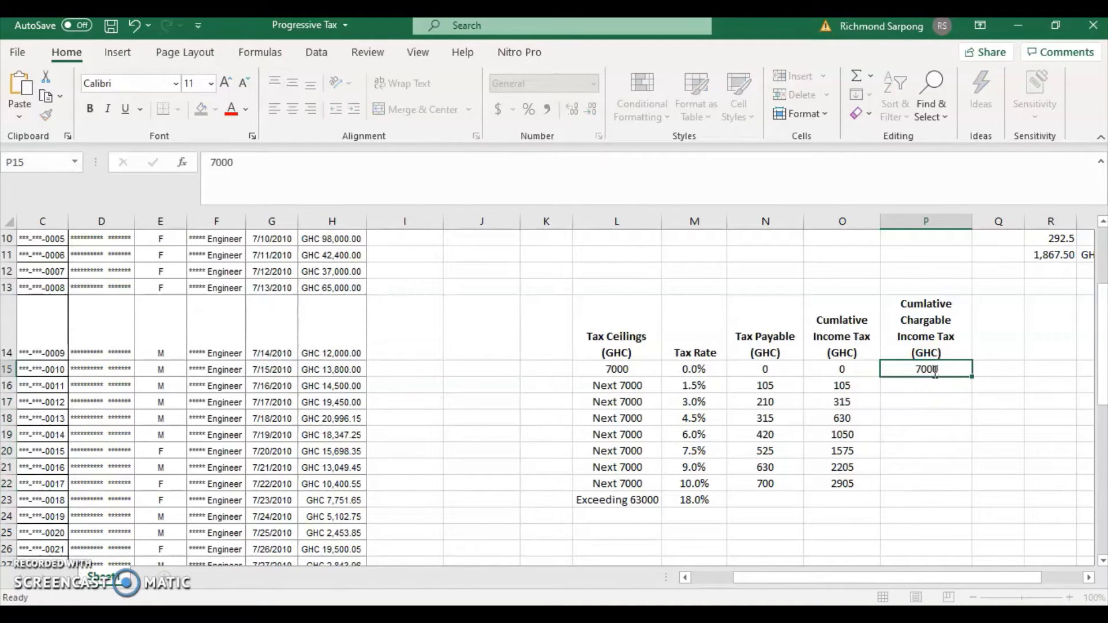
key("Return")
type("14000")
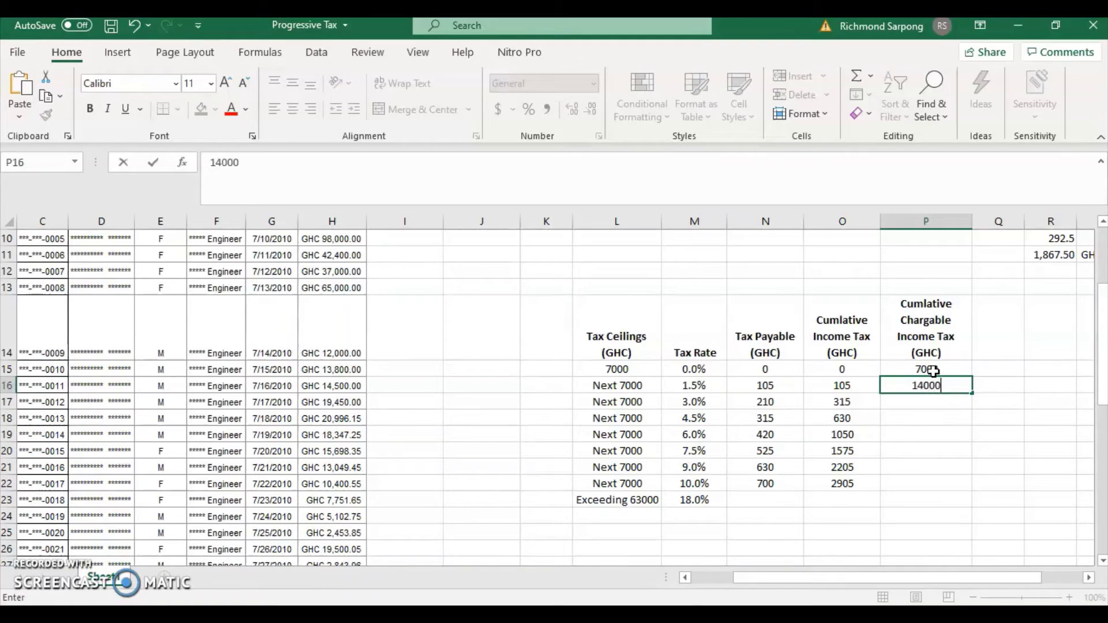
key("Return")
type("21000")
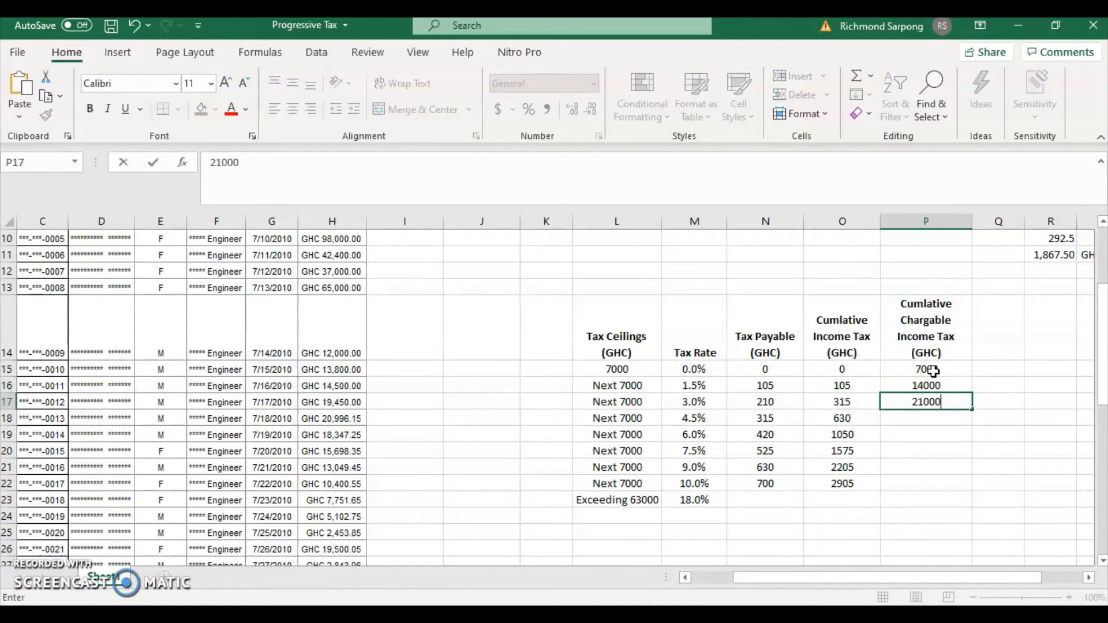
key("Return")
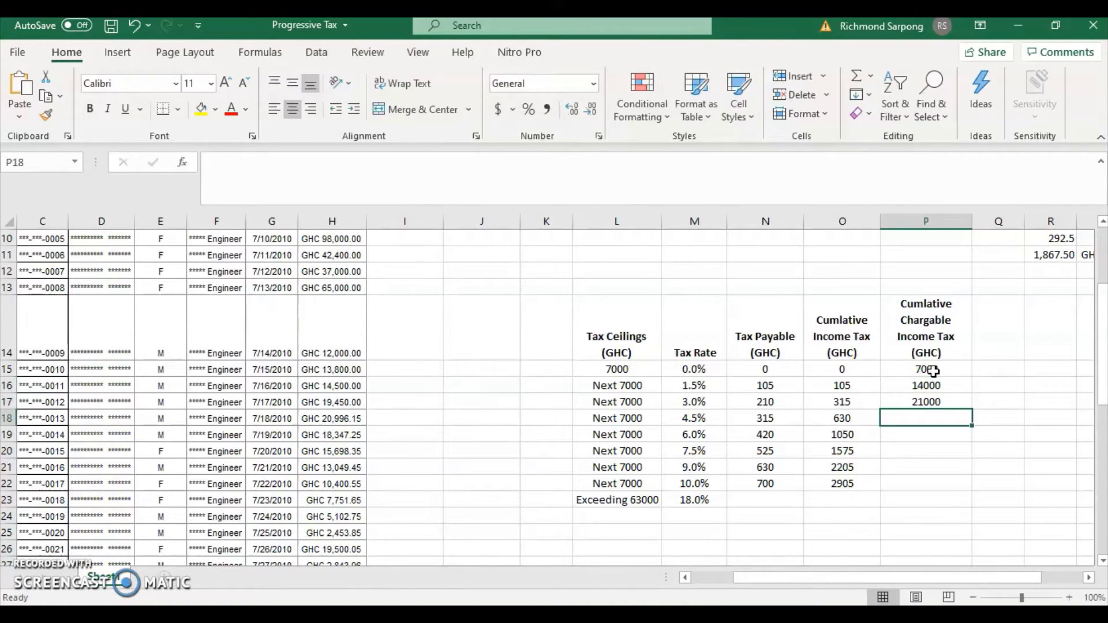
type("28000")
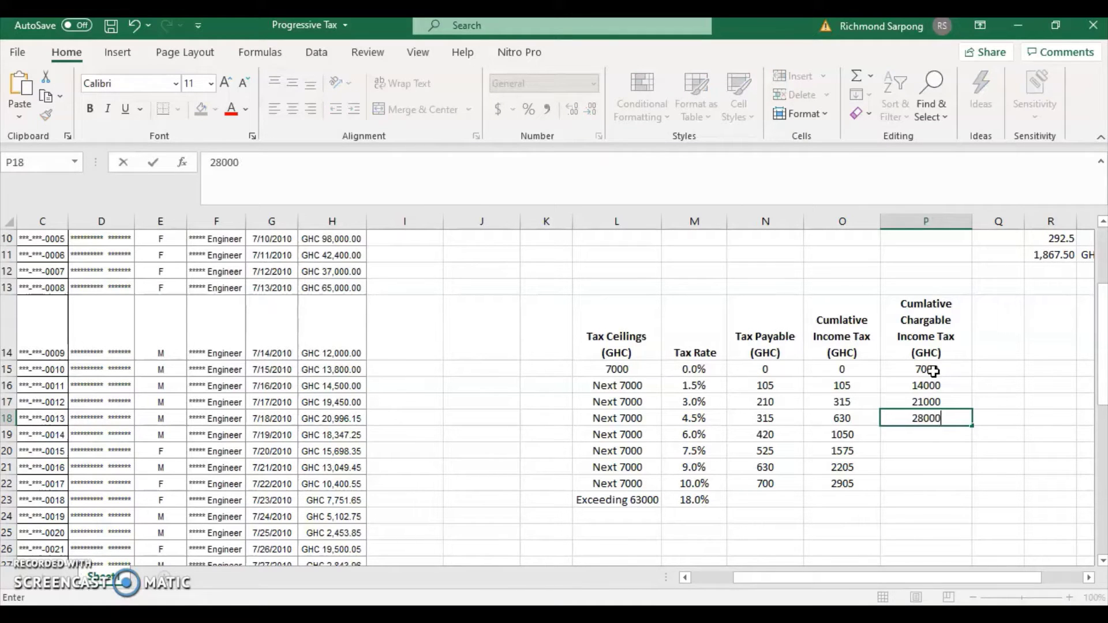
key("Return")
type("35000")
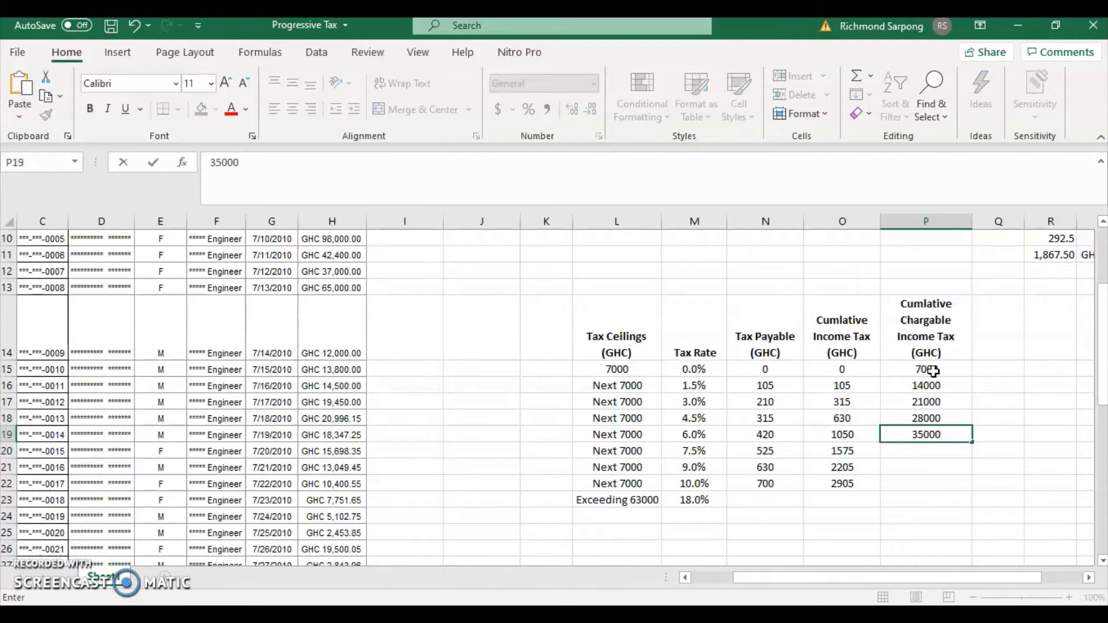
key("Return")
type("4")
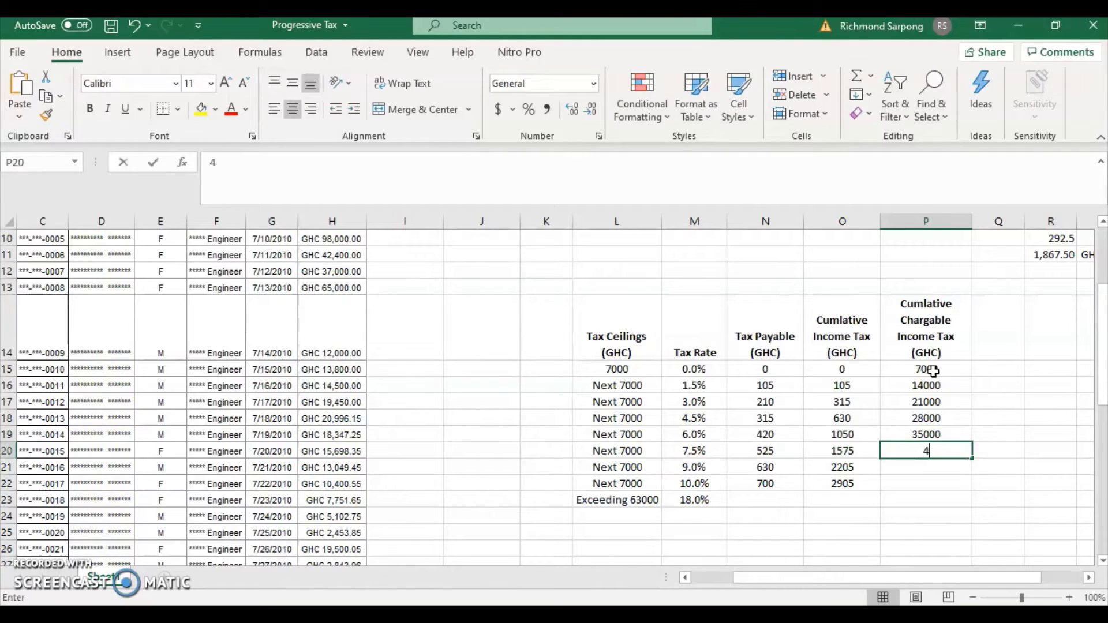
type("2000")
key("Return")
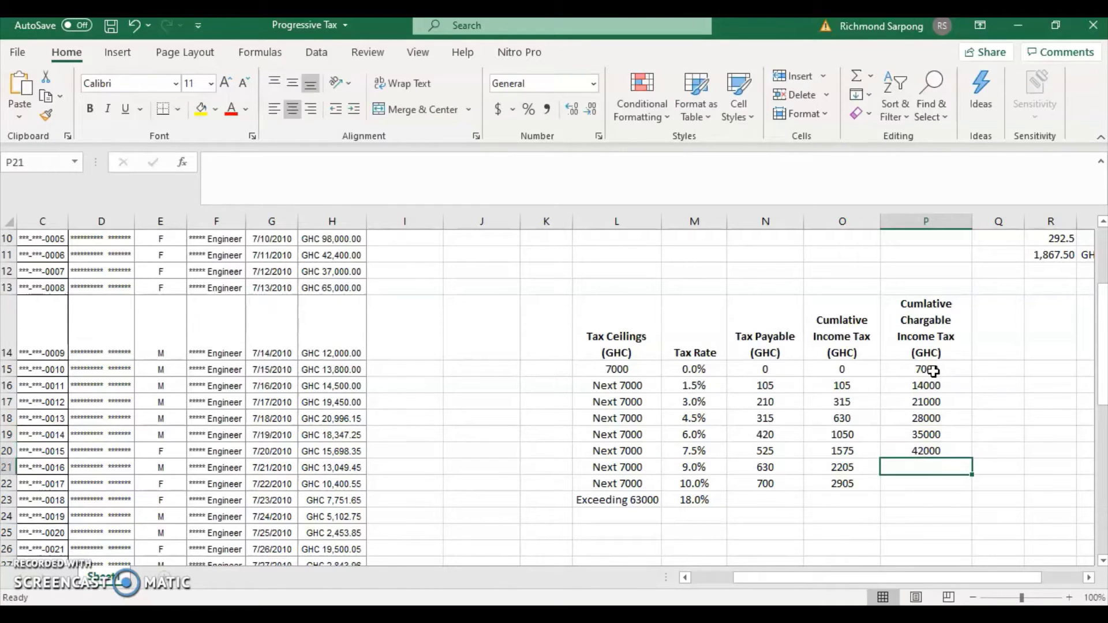
type("49000")
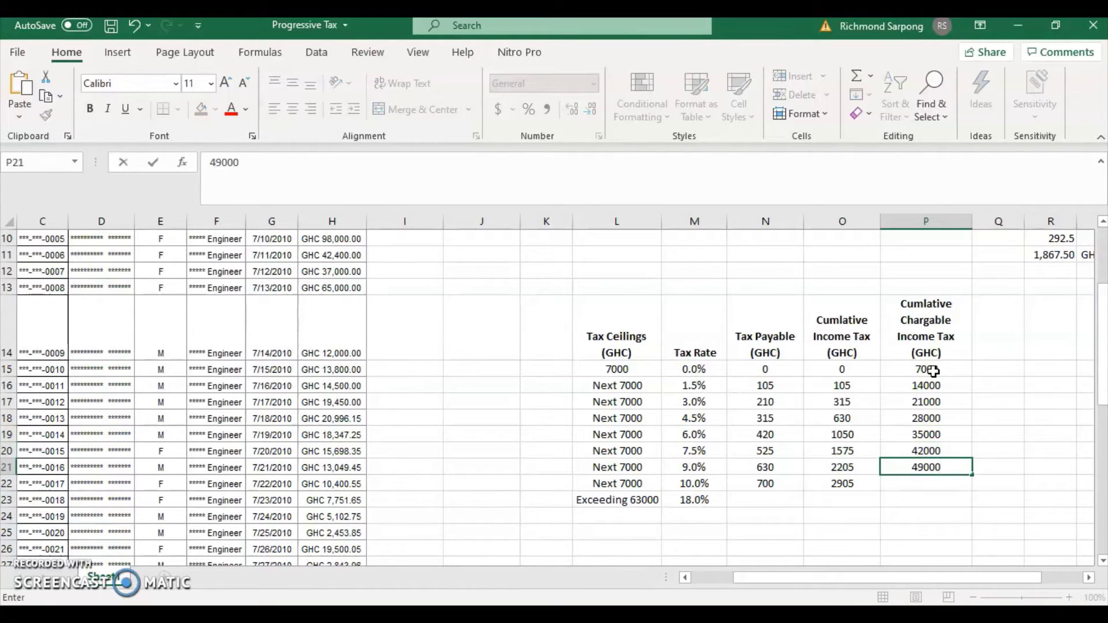
key("Return")
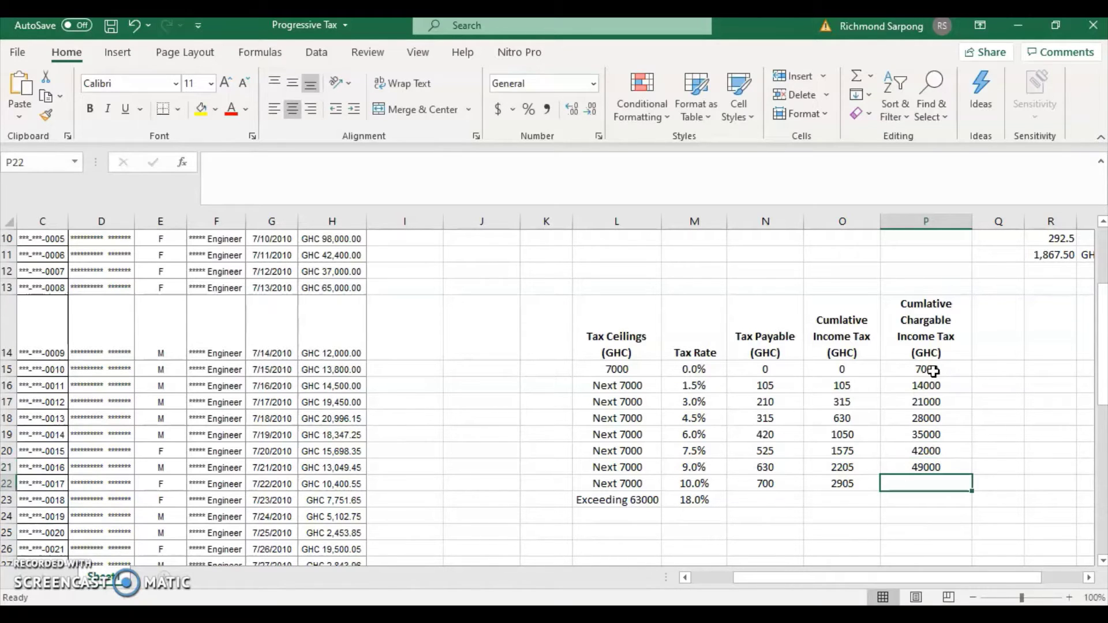
type("56000")
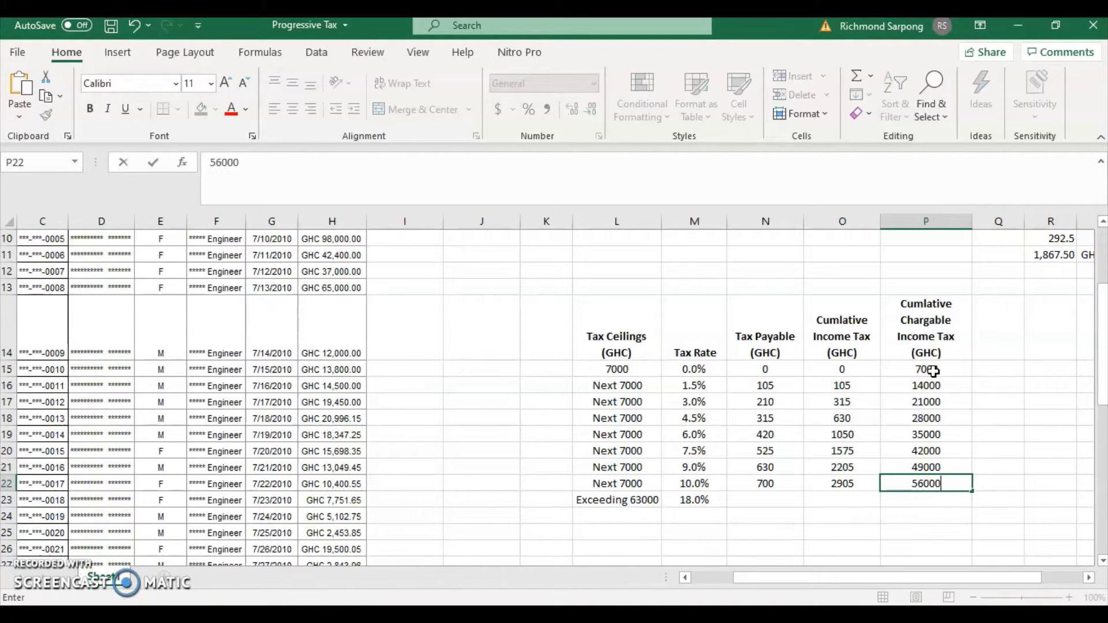
key("Return")
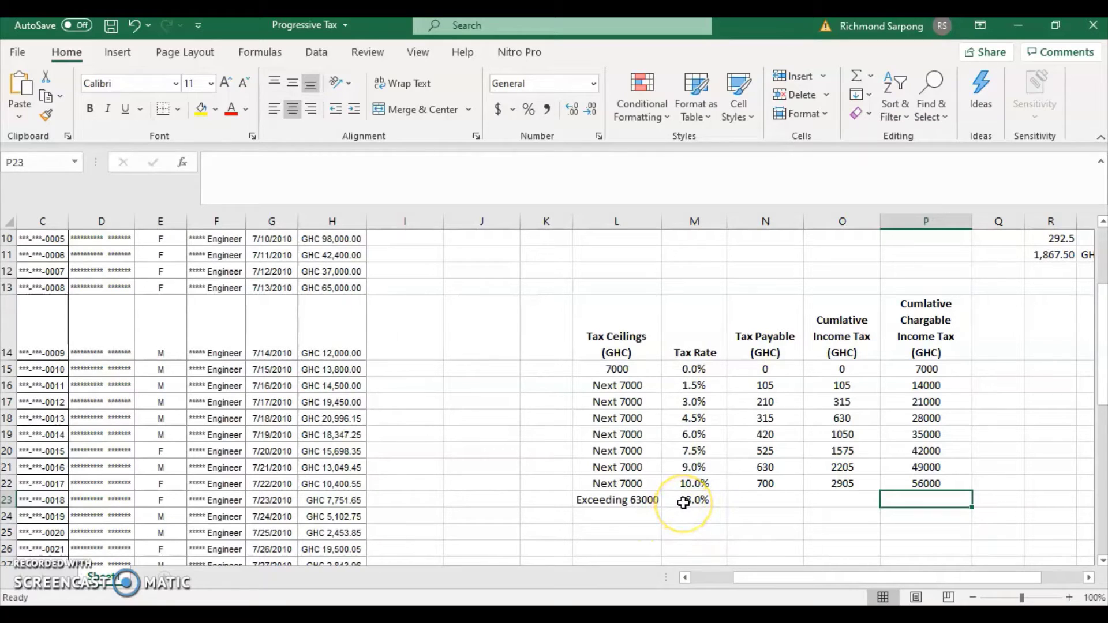
Step: Change the last tax ceiling label in L23 to Exceeding 56000
double_click(641, 501)
key("BackSpace")
key("BackSpace")
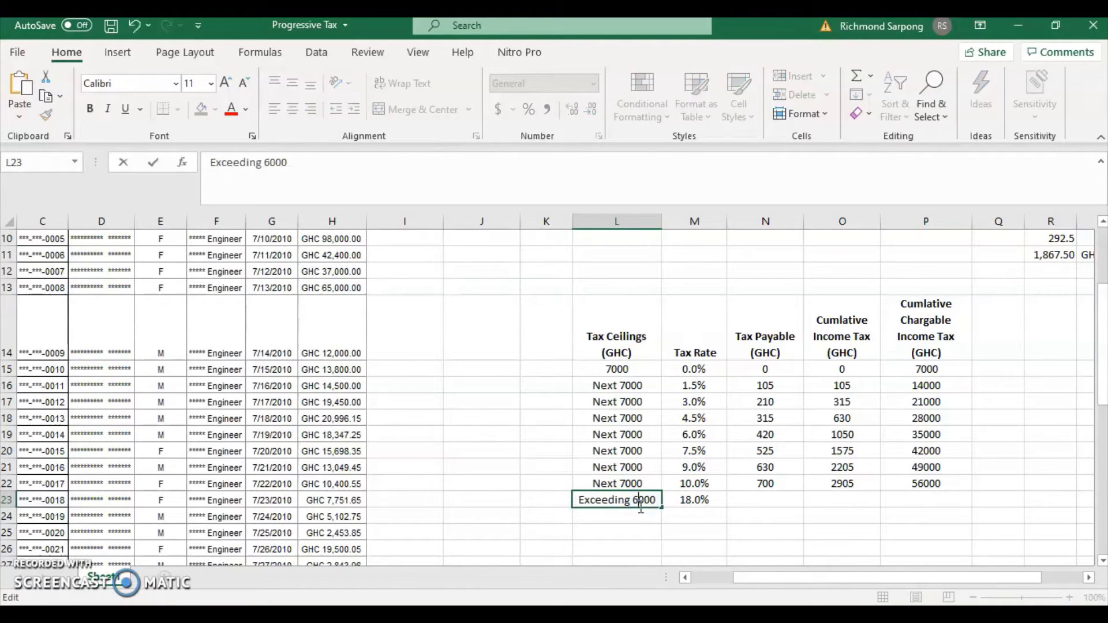
type("56")
key("Return")
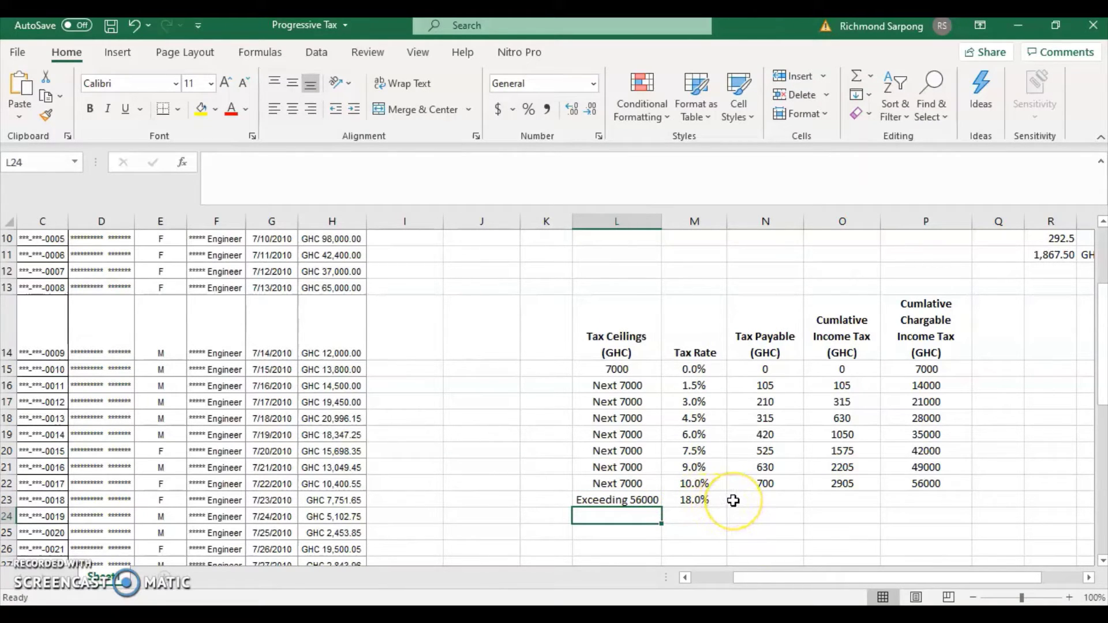
Step: Set the last tax ceiling label in L23 back to Exceeding 63000
double_click(640, 500)
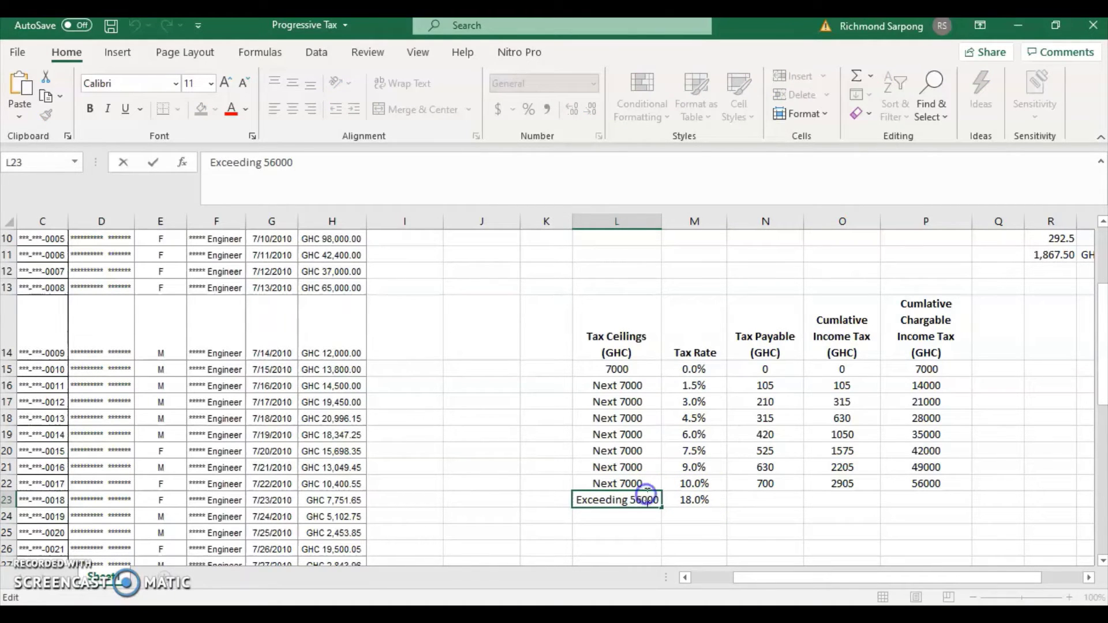
key("BackSpace")
key("BackSpace")
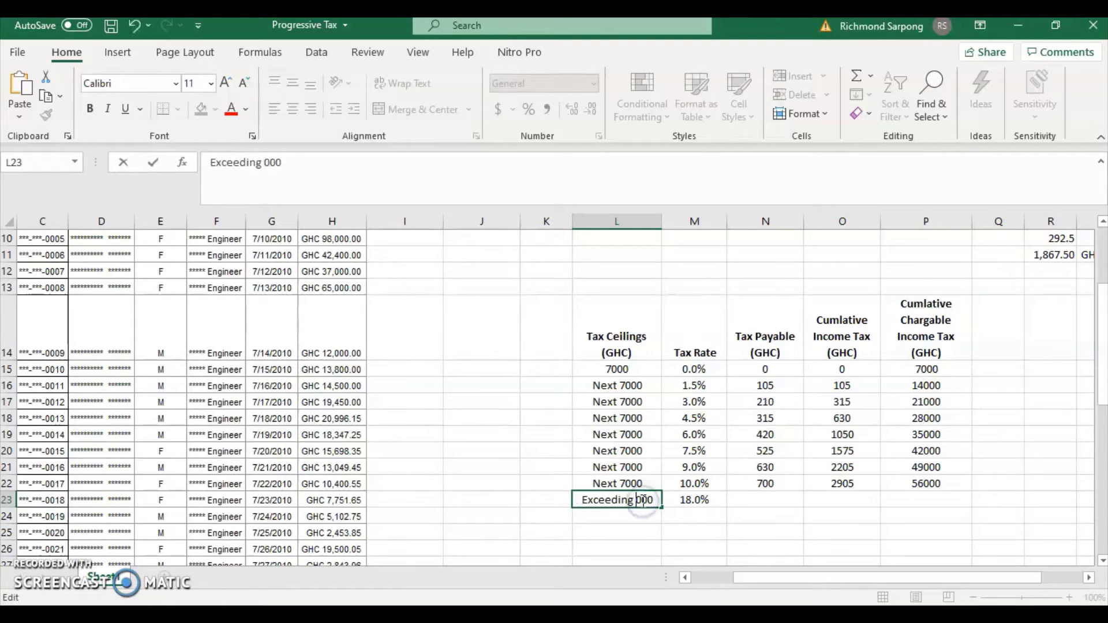
type("63")
key("Return")
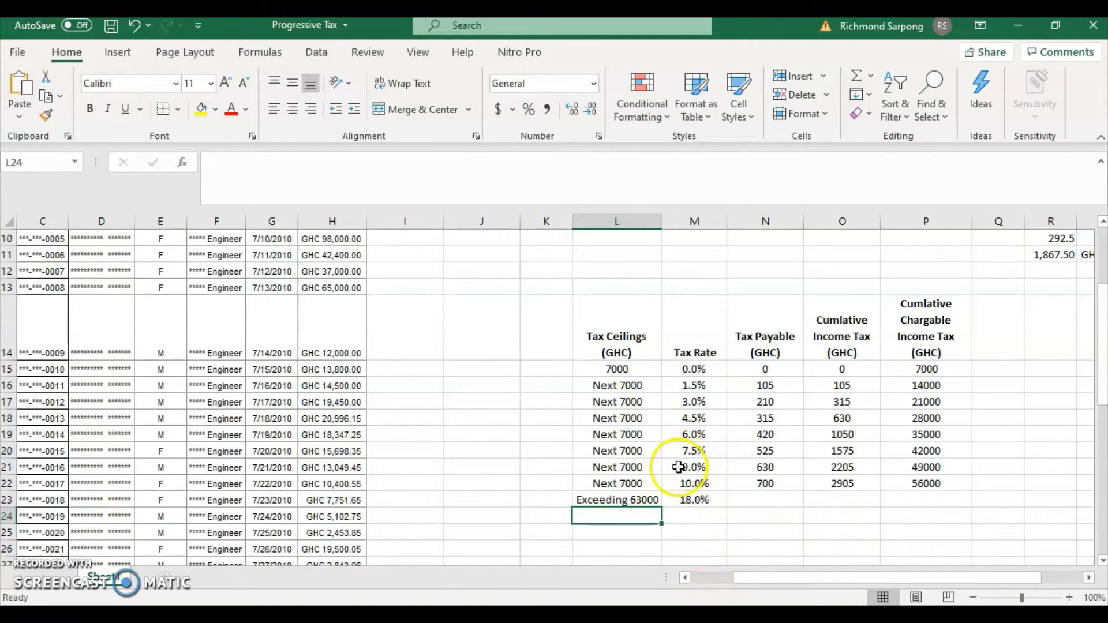
double_click(639, 500)
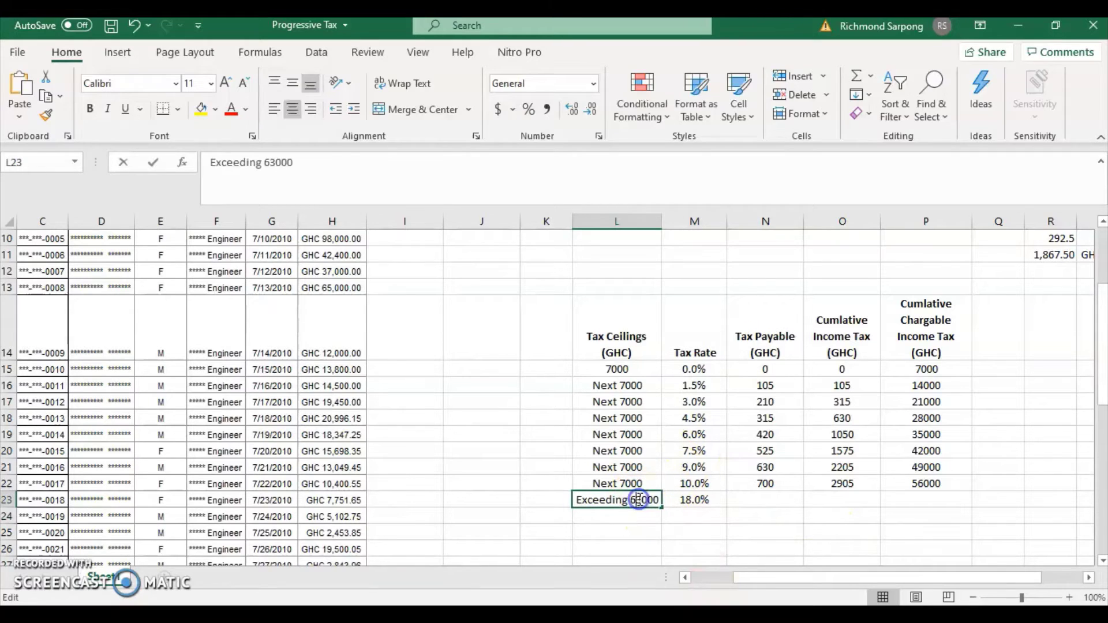
left_click(733, 506)
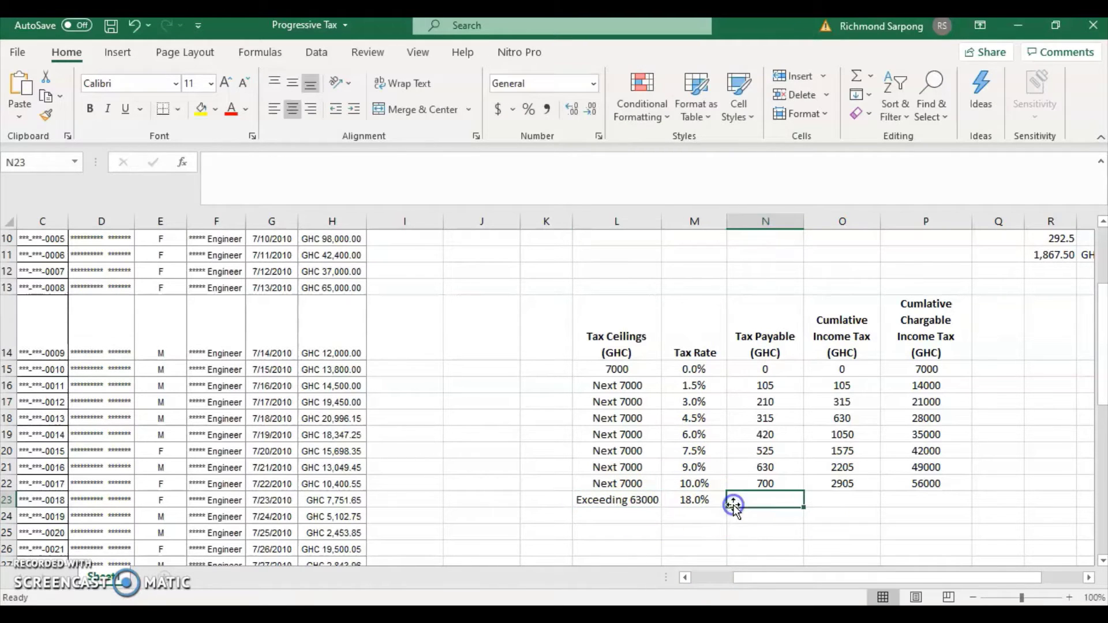
Step: Start a formula in I5, the first employee's Taxable Amount cell, with an equals sign
left_click(319, 171)
scroll(403, 342, "up", 3)
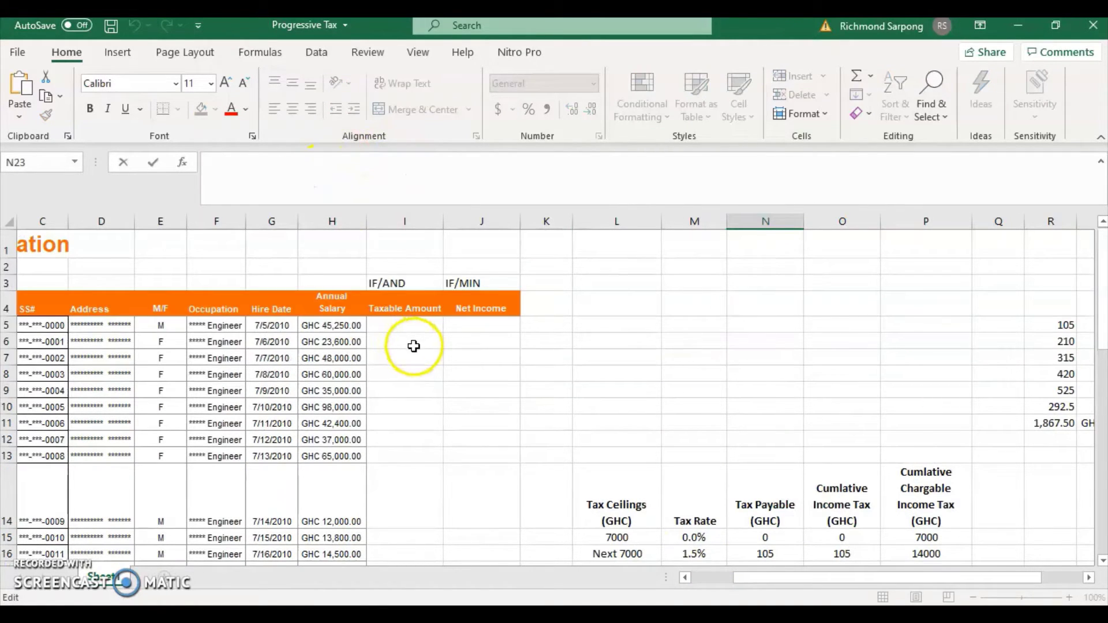
left_click(409, 324)
scroll(797, 415, "down", 6)
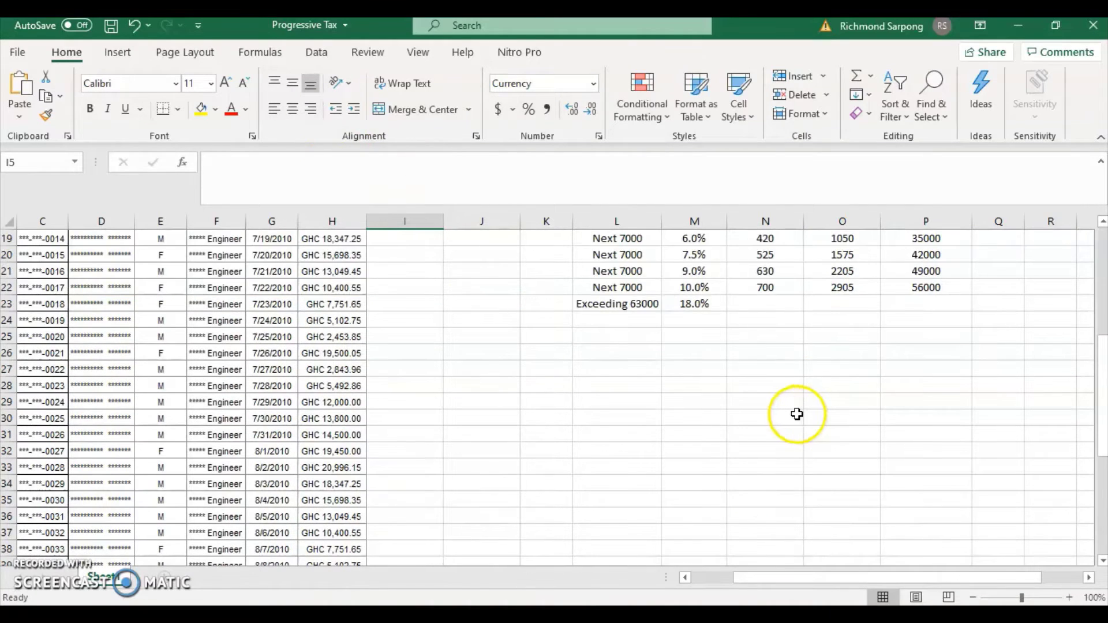
scroll(797, 415, "up", 6)
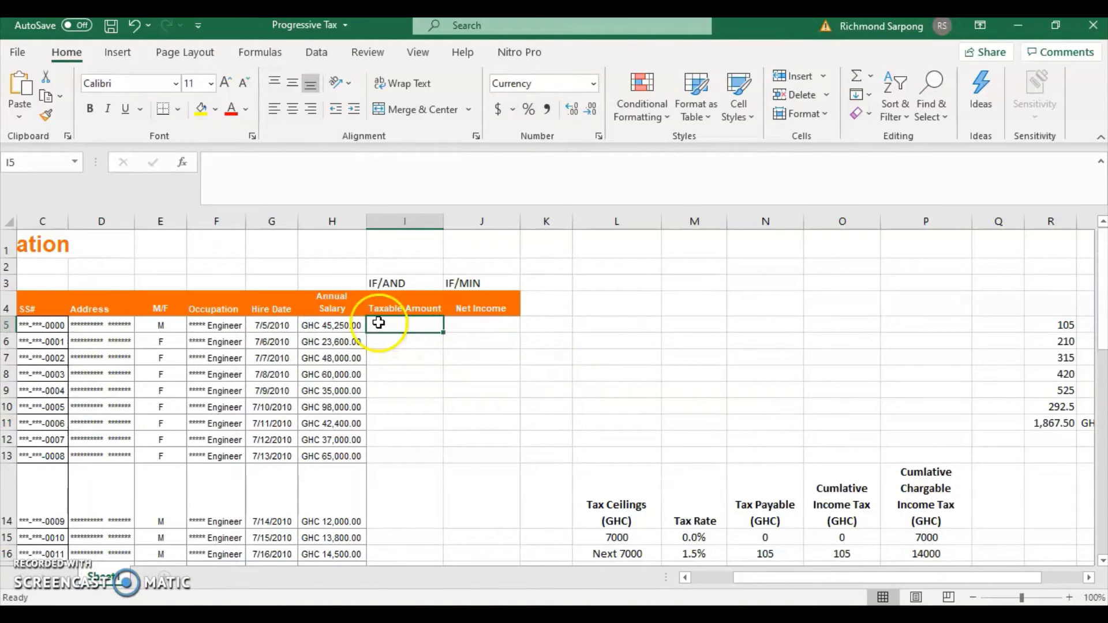
double_click(379, 324)
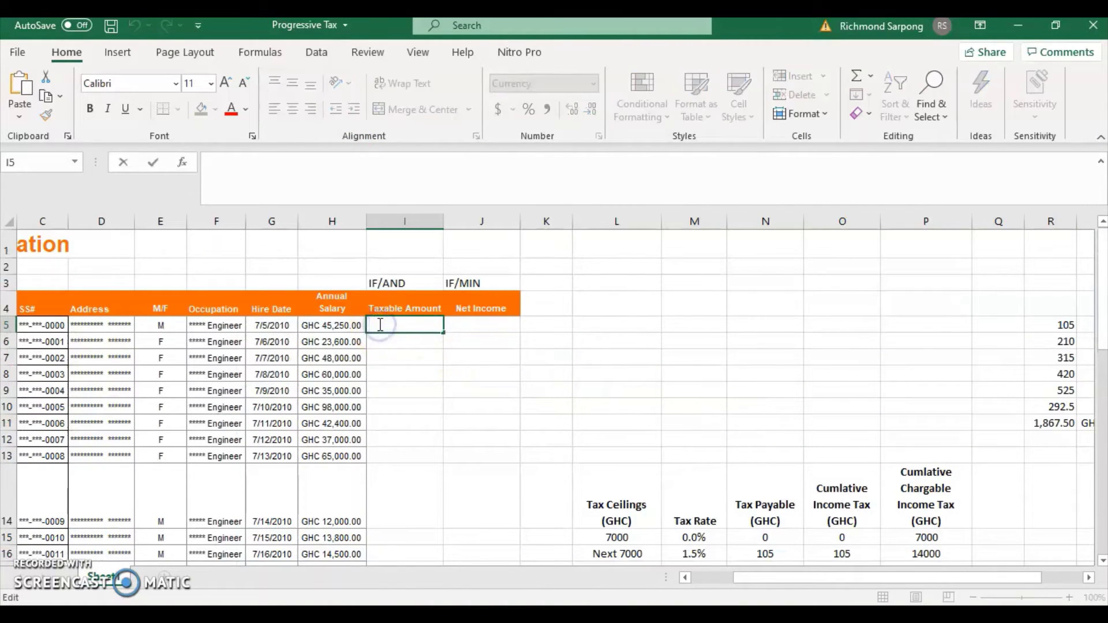
left_click(303, 184)
left_click(396, 323)
left_click(404, 323)
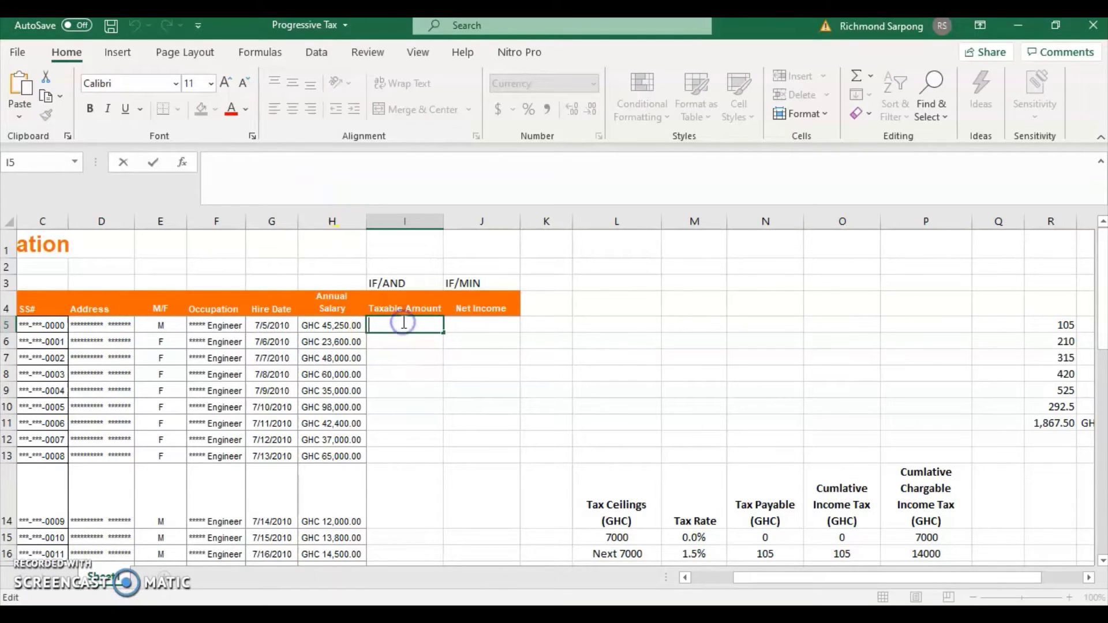
type("=")
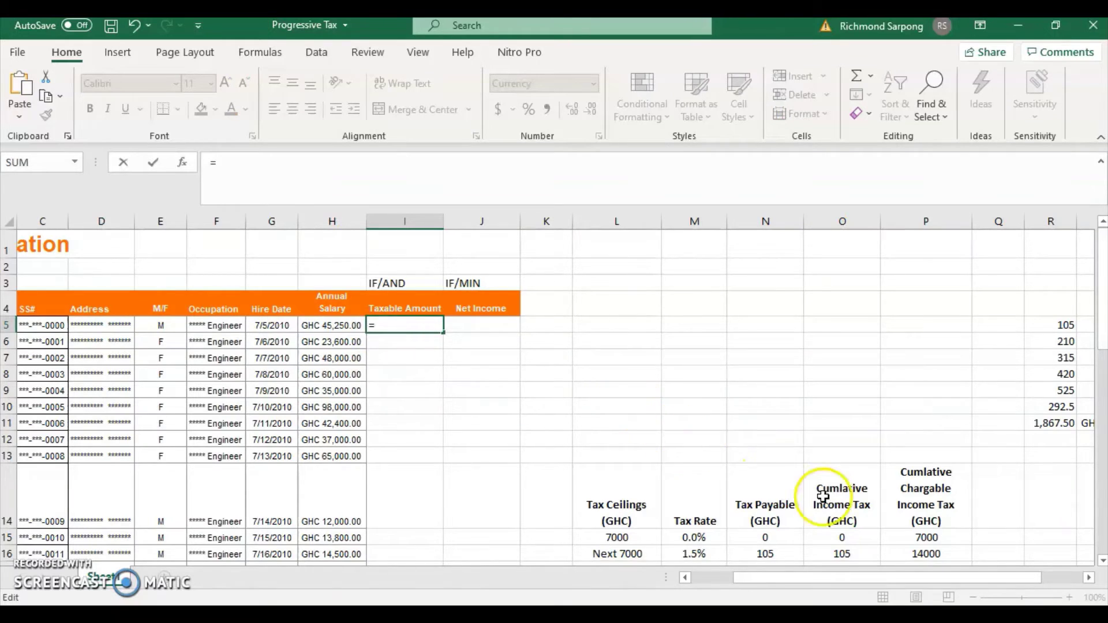
scroll(811, 502, "down", 5)
scroll(811, 503, "up", 4)
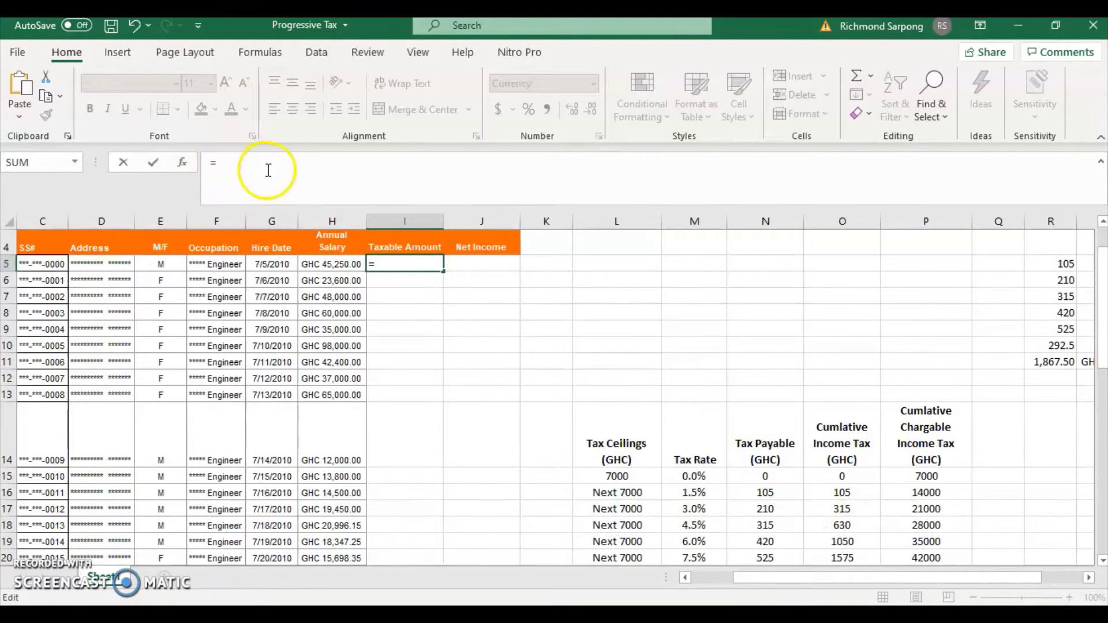
scroll(805, 383, "down", 2)
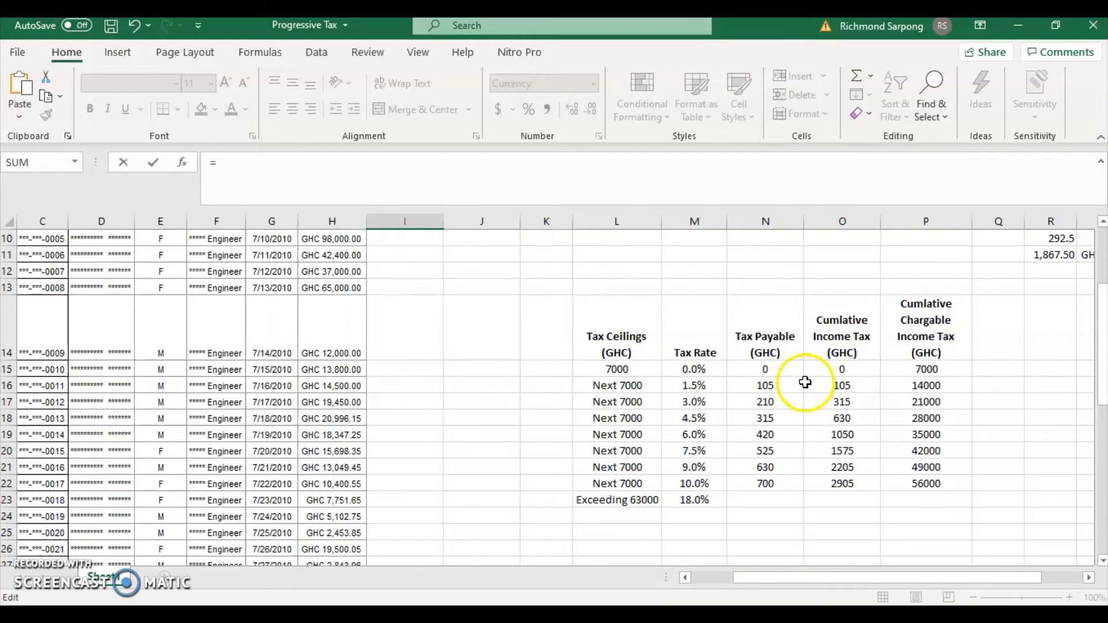
left_click(250, 159)
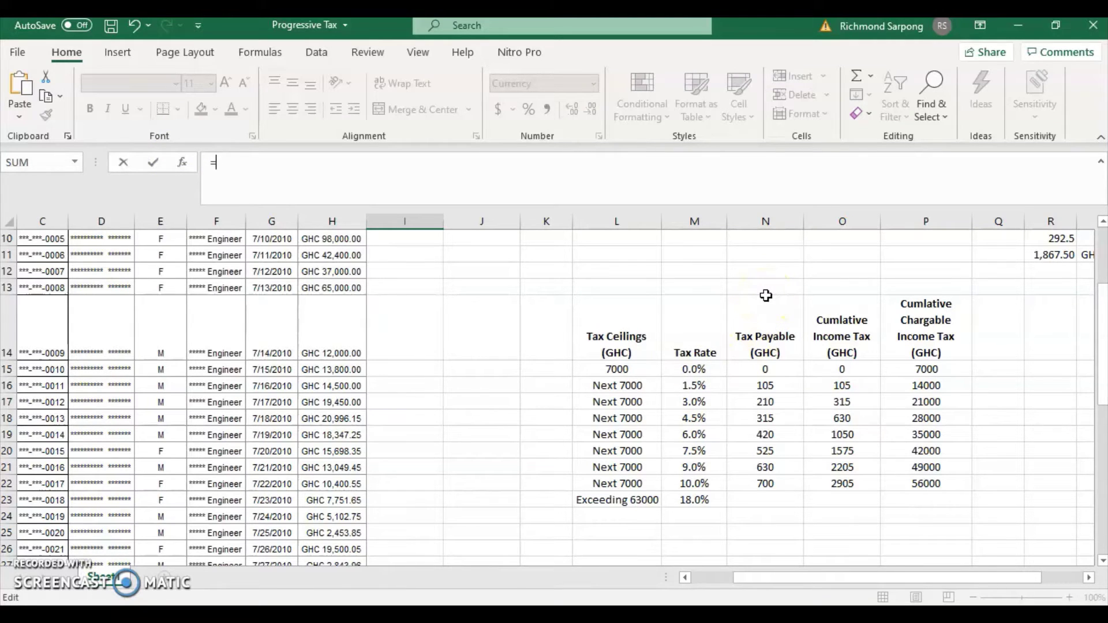
Step: Continue the I5 formula with the first bracket's condition, IF(AND(H5>7000,H5<14000)
type("IF")
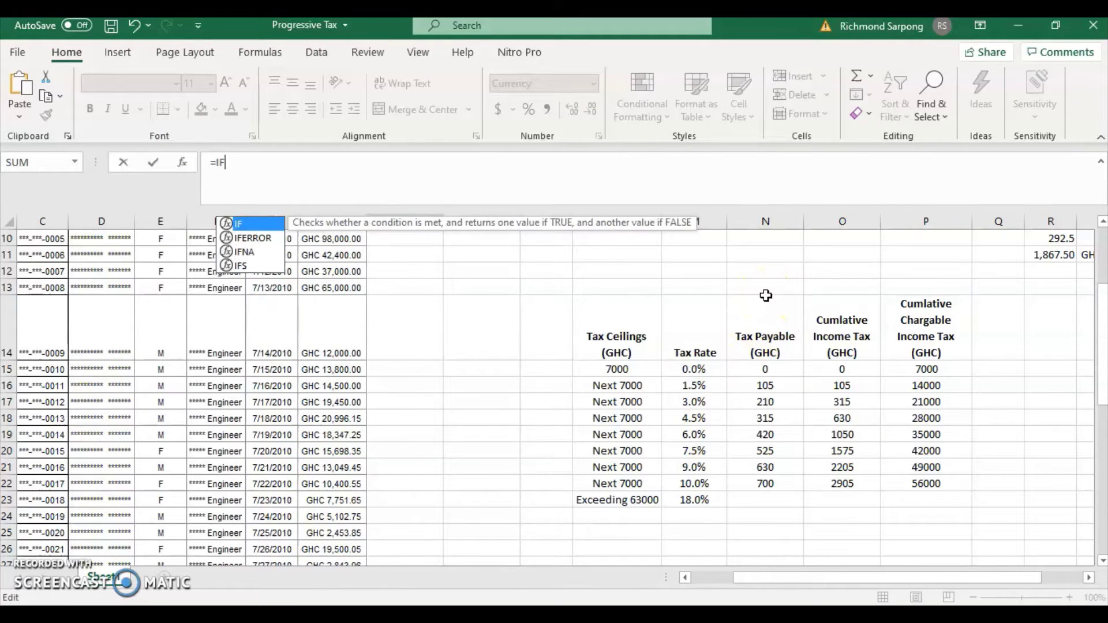
type("(A")
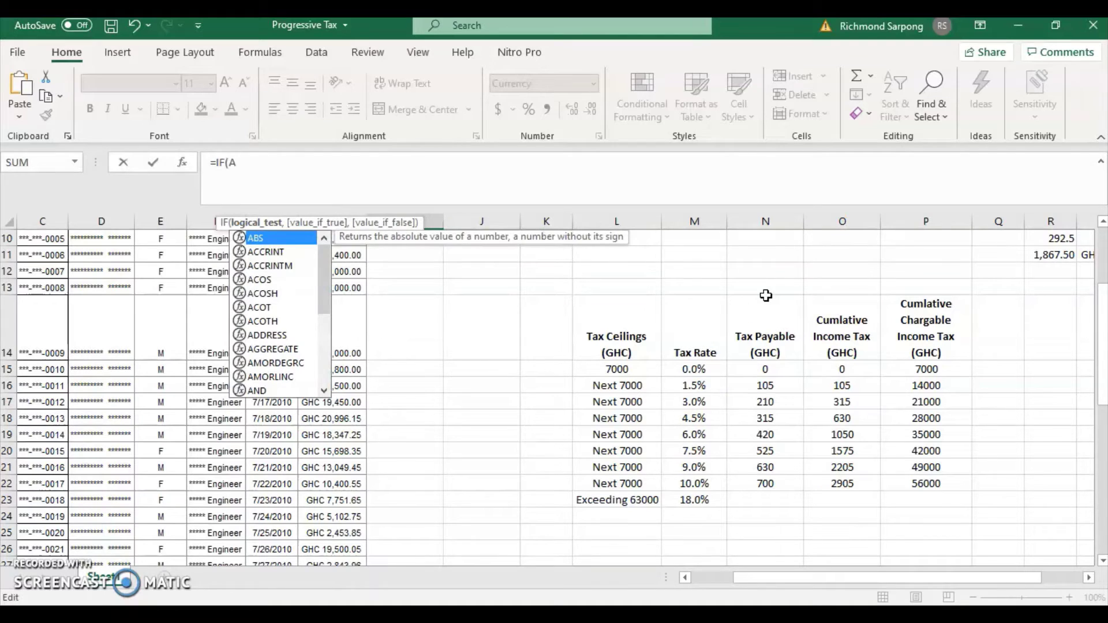
type("ND(")
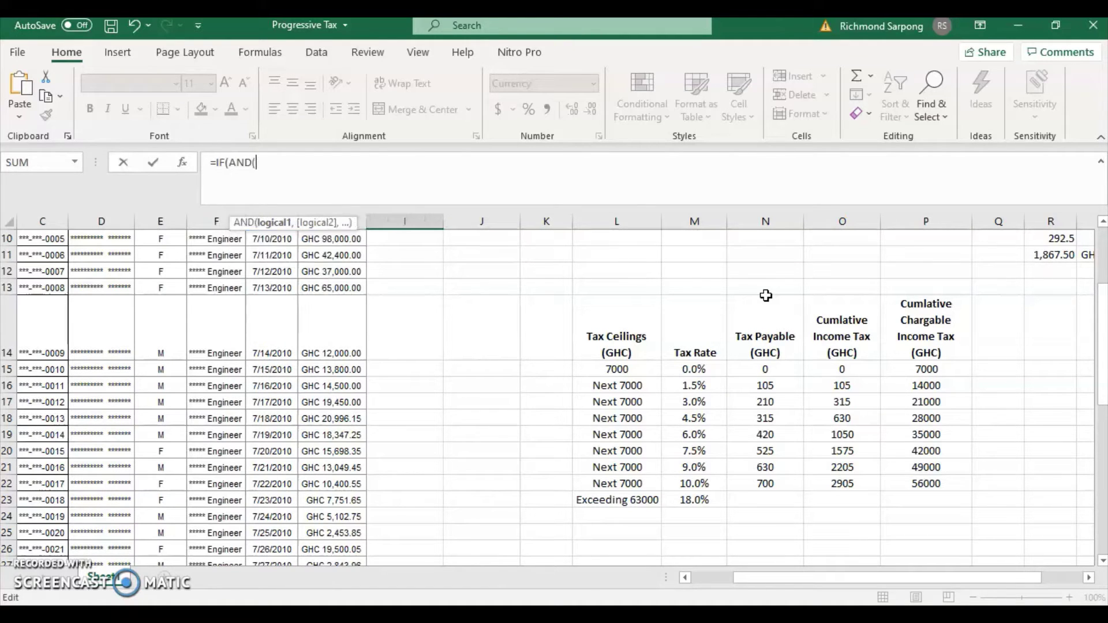
type("H")
type("5>7000")
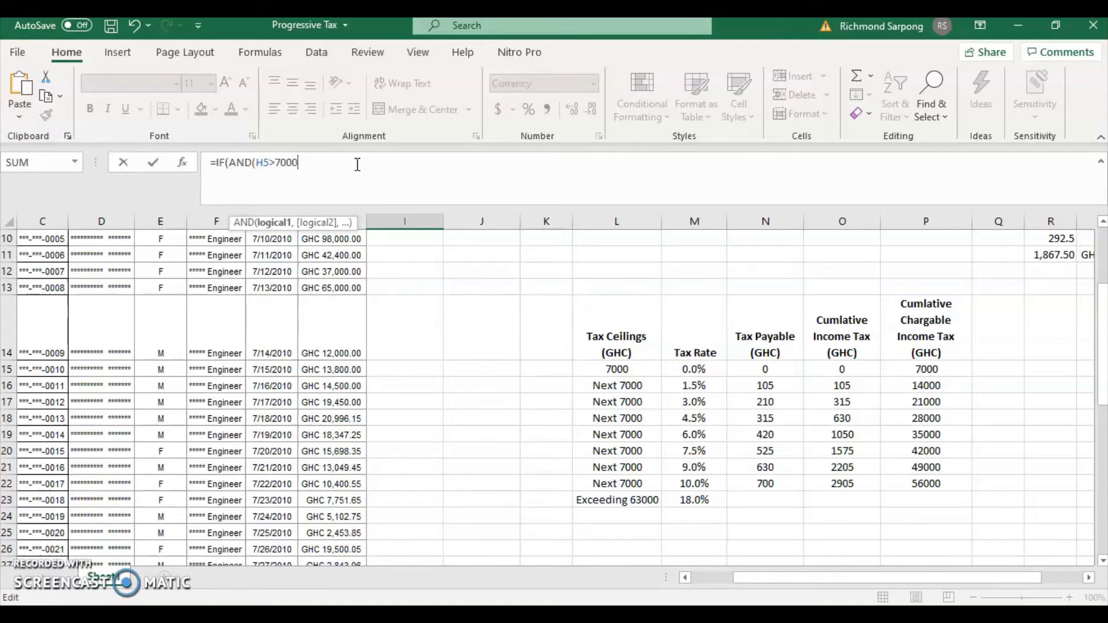
type(",H5")
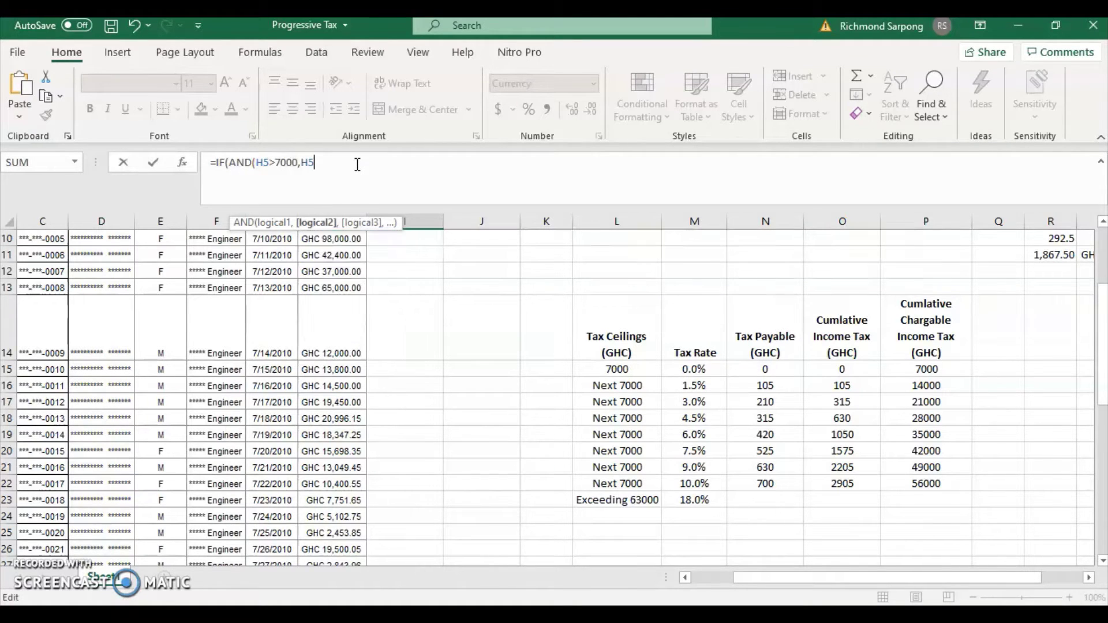
type("<14000")
type(")")
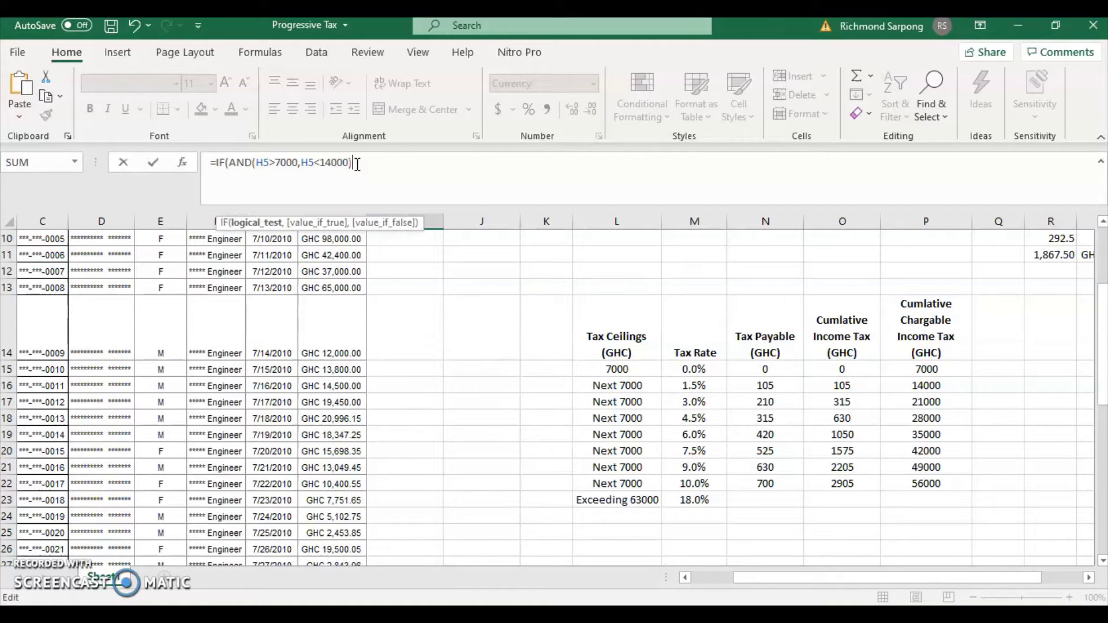
Step: Change the upper limit of the first bracket's condition to H5<=14000
key("Left")
key("Left")
key("Left")
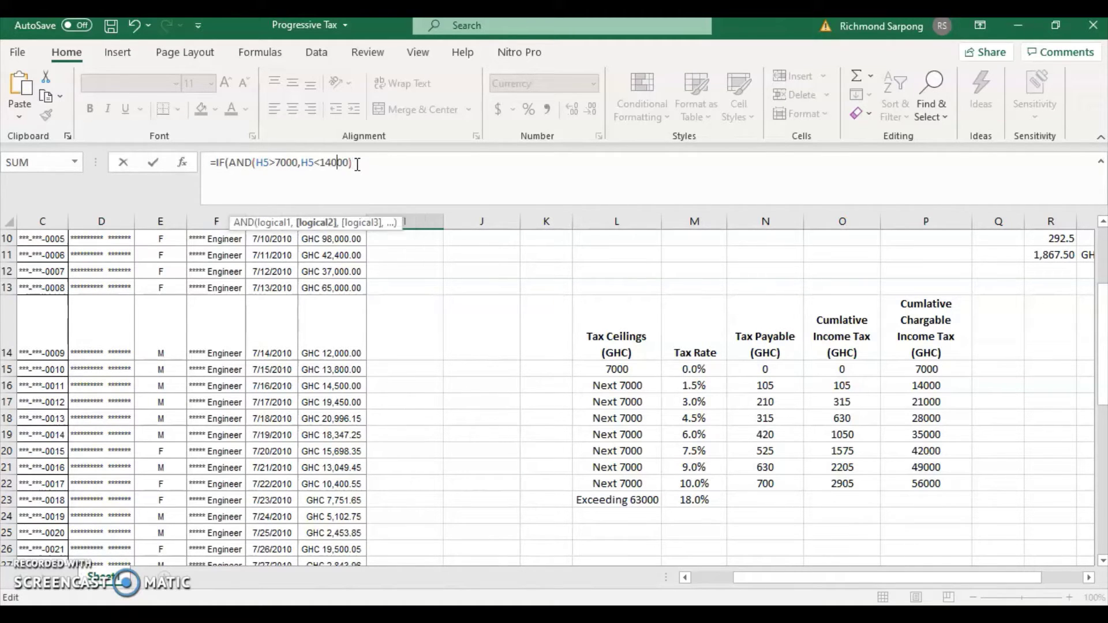
type("=14000)")
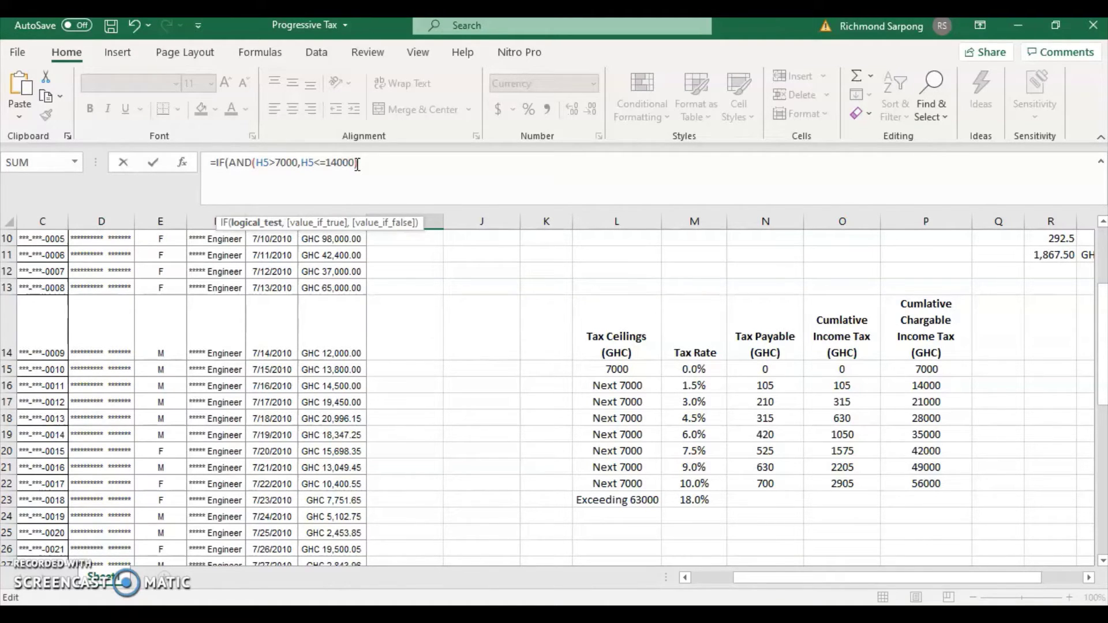
Step: Begin the first bracket's value-if-true argument with the income above the threshold, (H5-7000)
type(",")
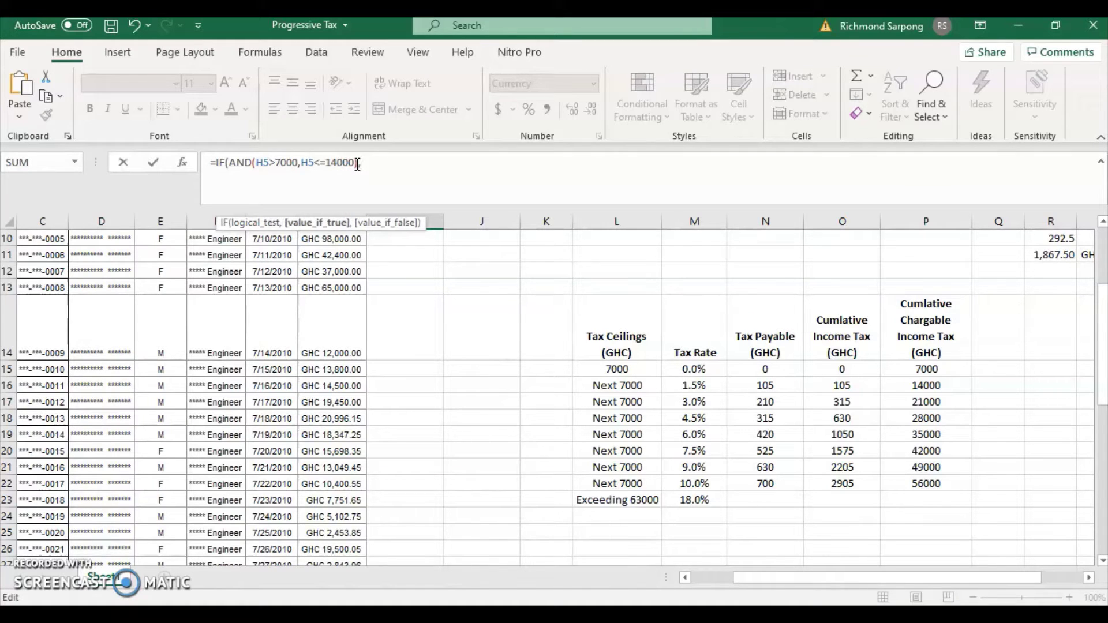
type("(H")
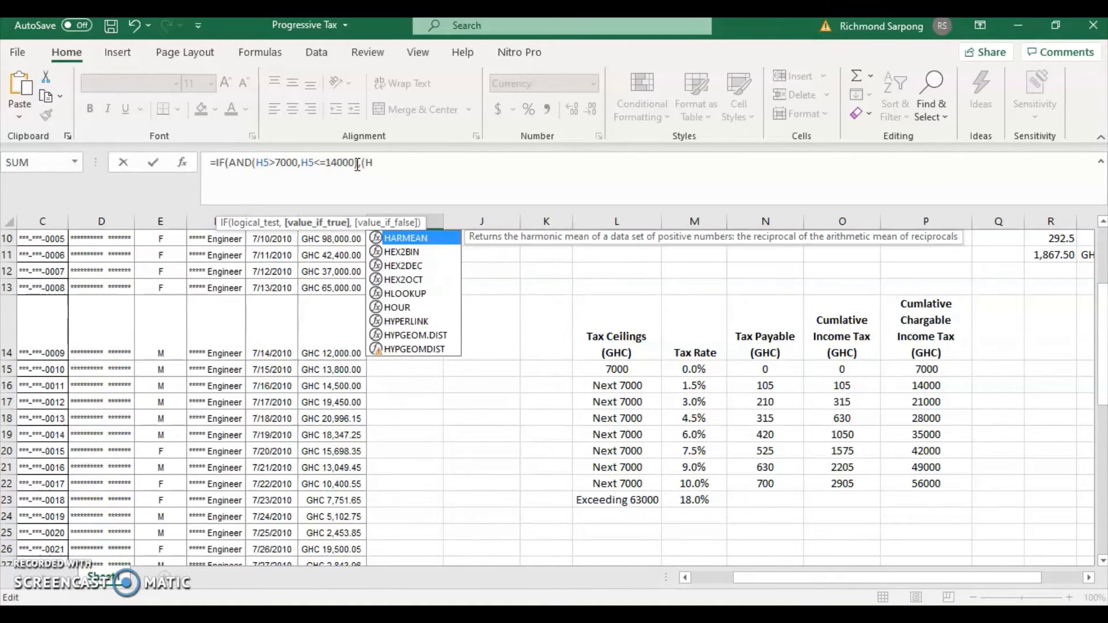
type("5*")
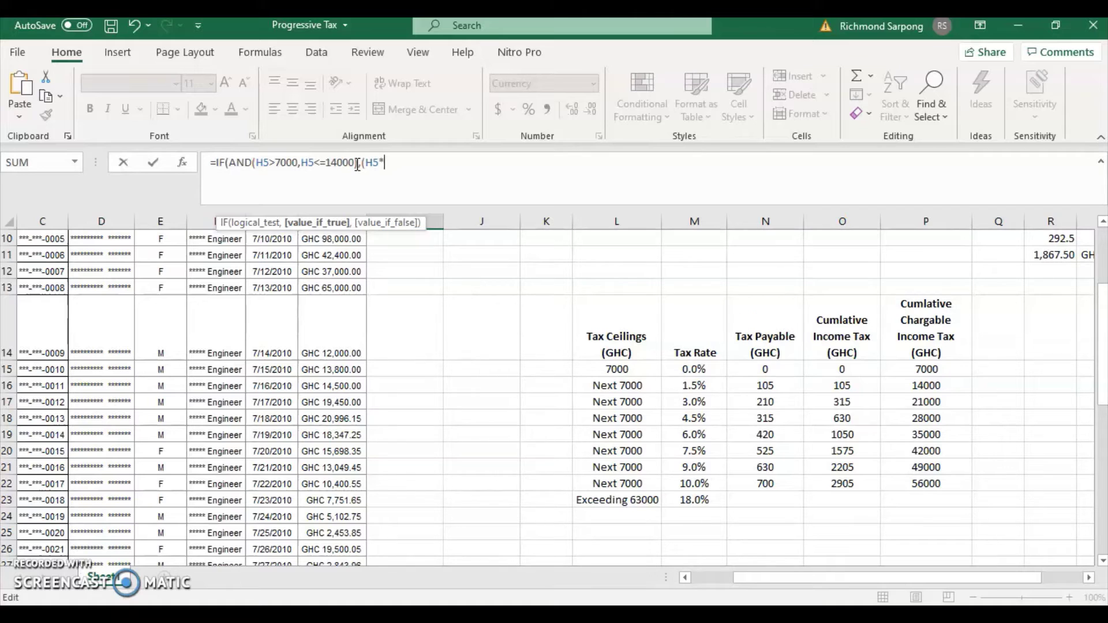
key("BackSpace")
type("-7000)")
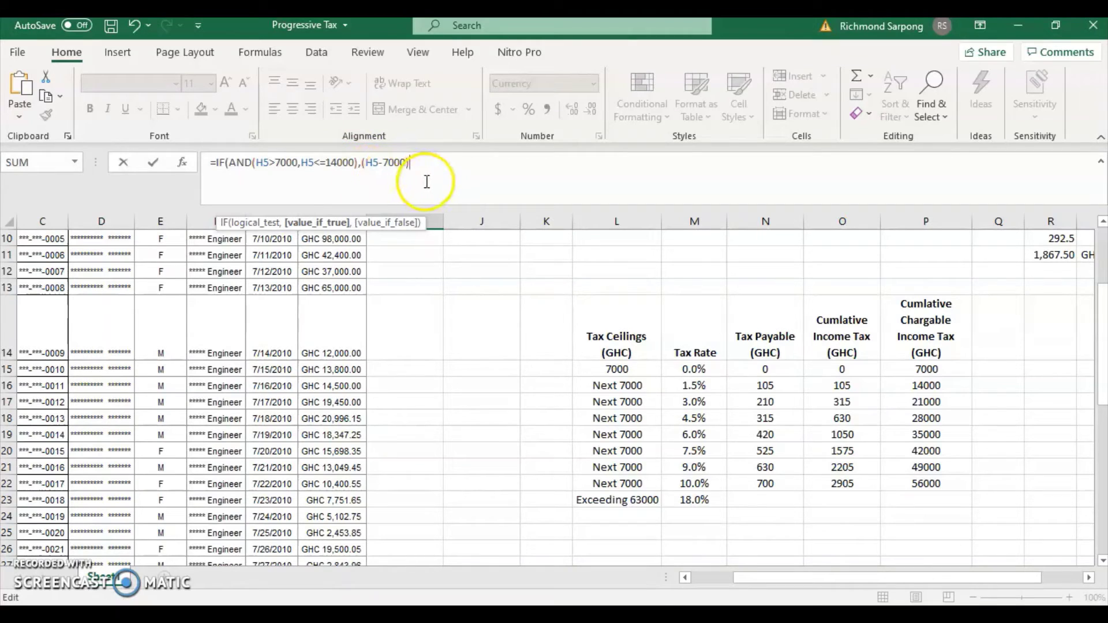
Step: Multiply the first bracket's excess income by 1.5% and close its IF with 0 as the value if false
type("*1.5")
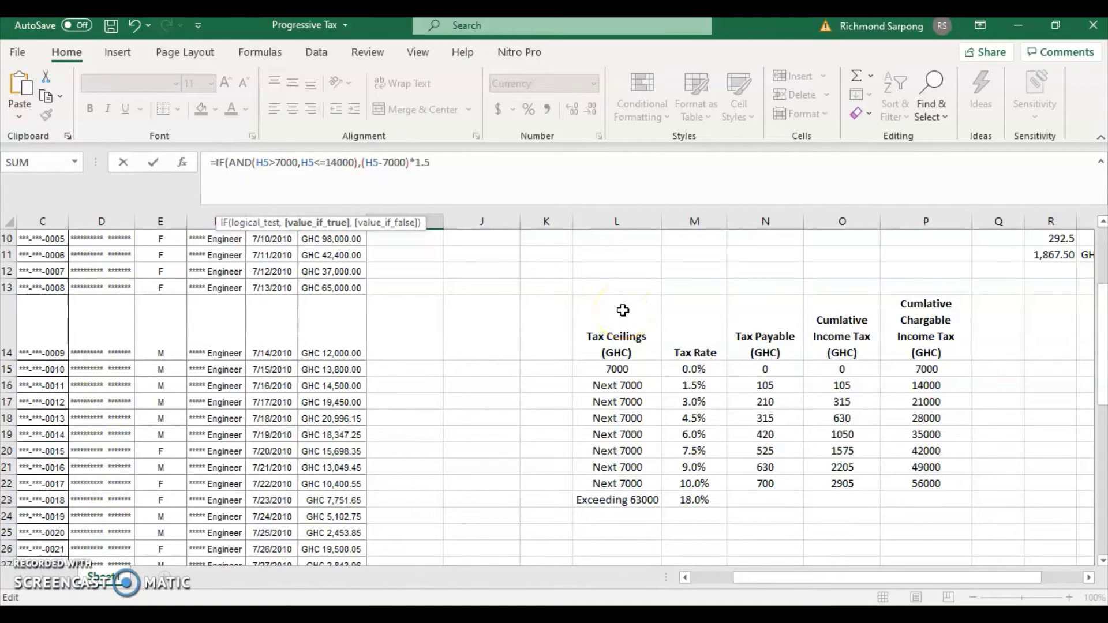
key("BackSpace")
type("/100")
key("BackSpace")
key("BackSpace")
key("BackSpace")
key("BackSpace")
type("%,0")
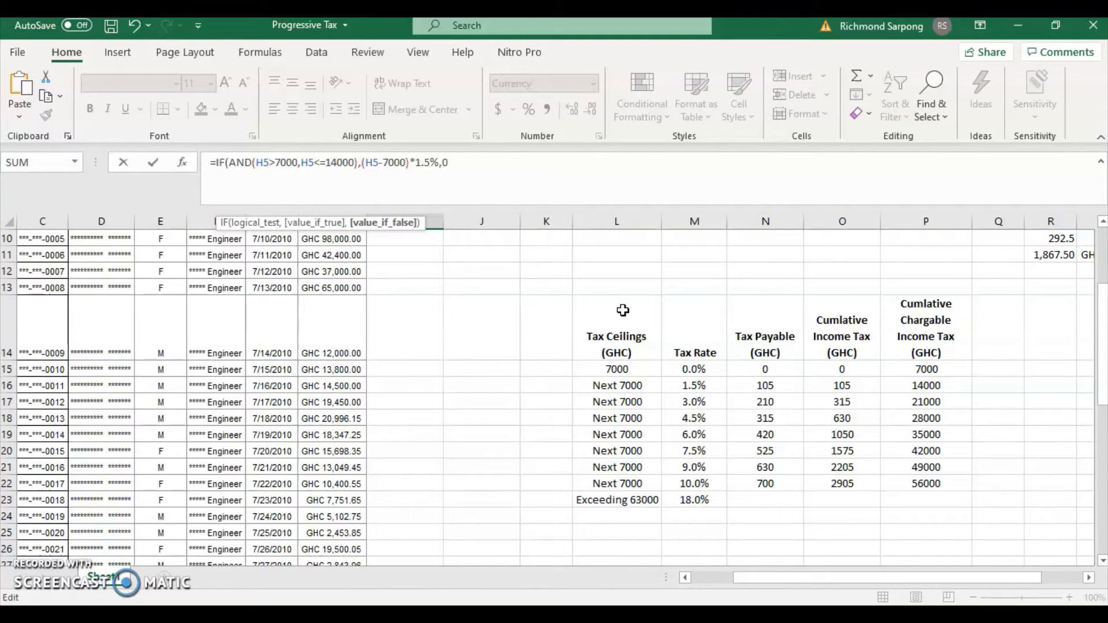
type(")")
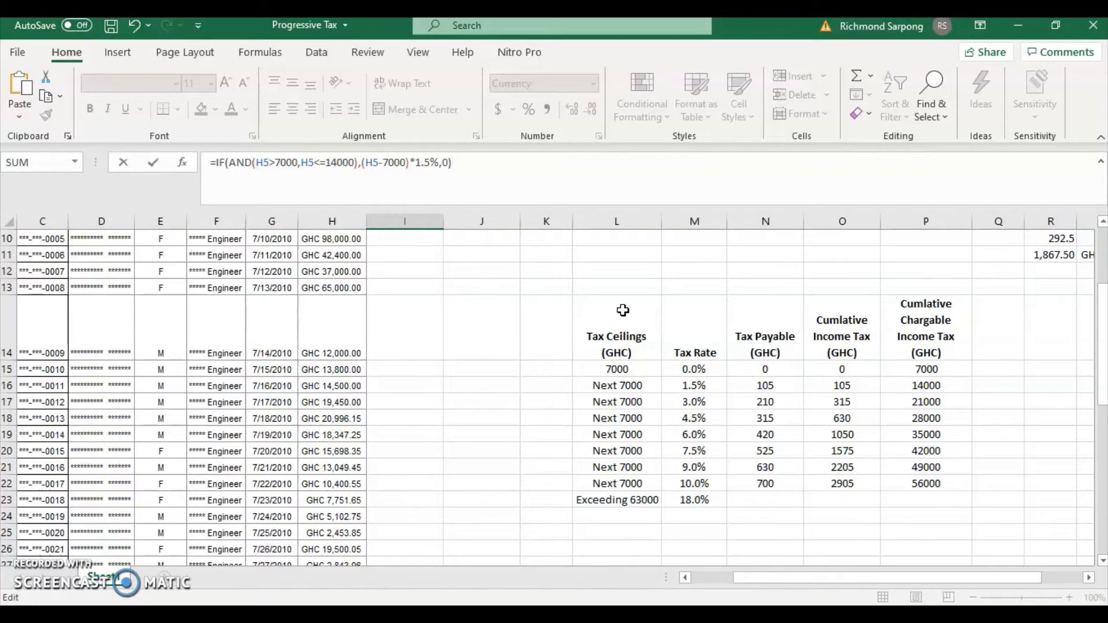
Step: Add a second IF to the formula with the condition AND(H5>14000,H5<=21000)
type("+")
type("IF(")
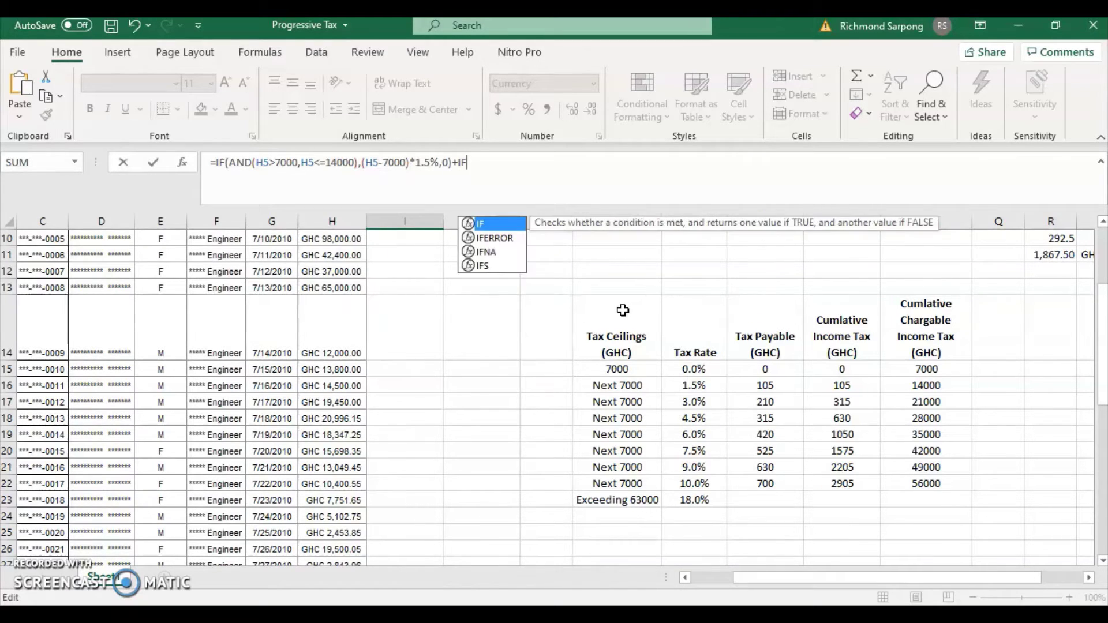
type("AND")
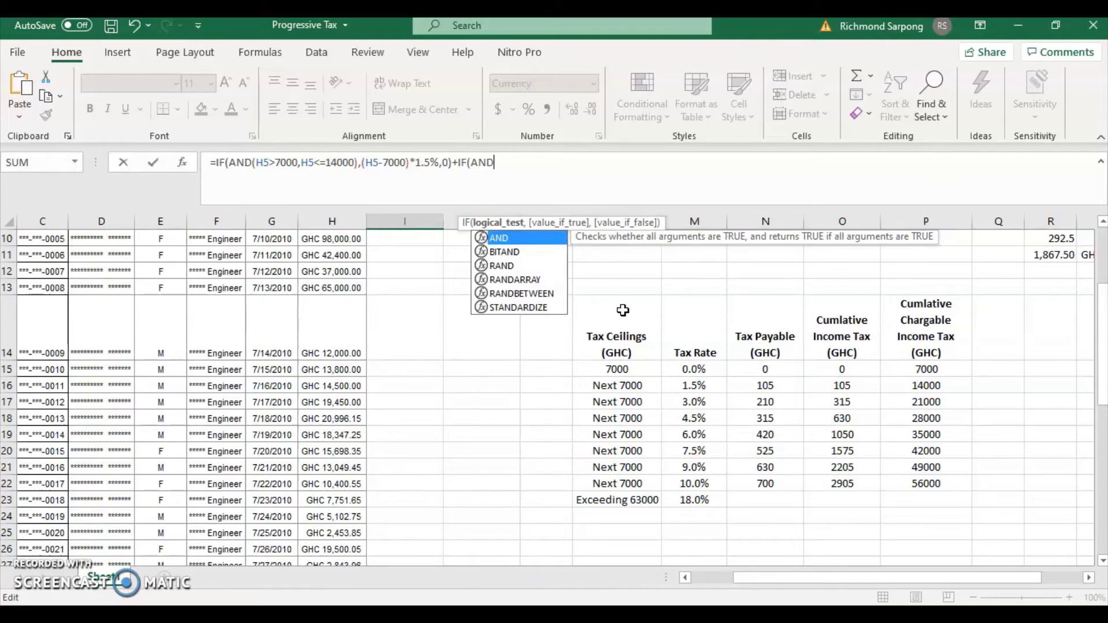
type("(H5")
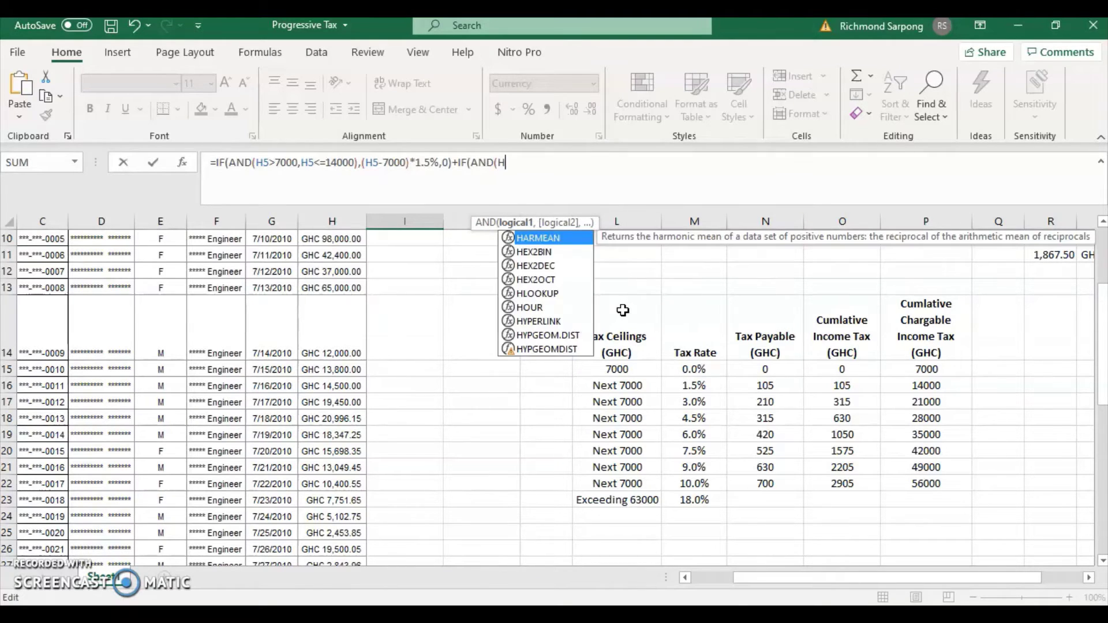
type(">")
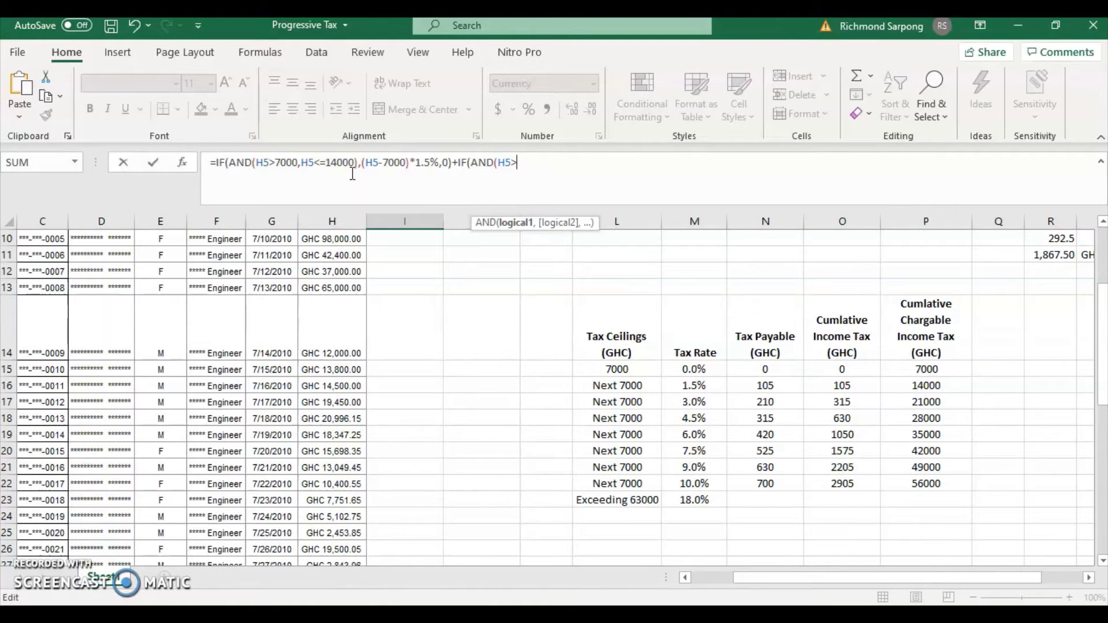
type("14000,H5")
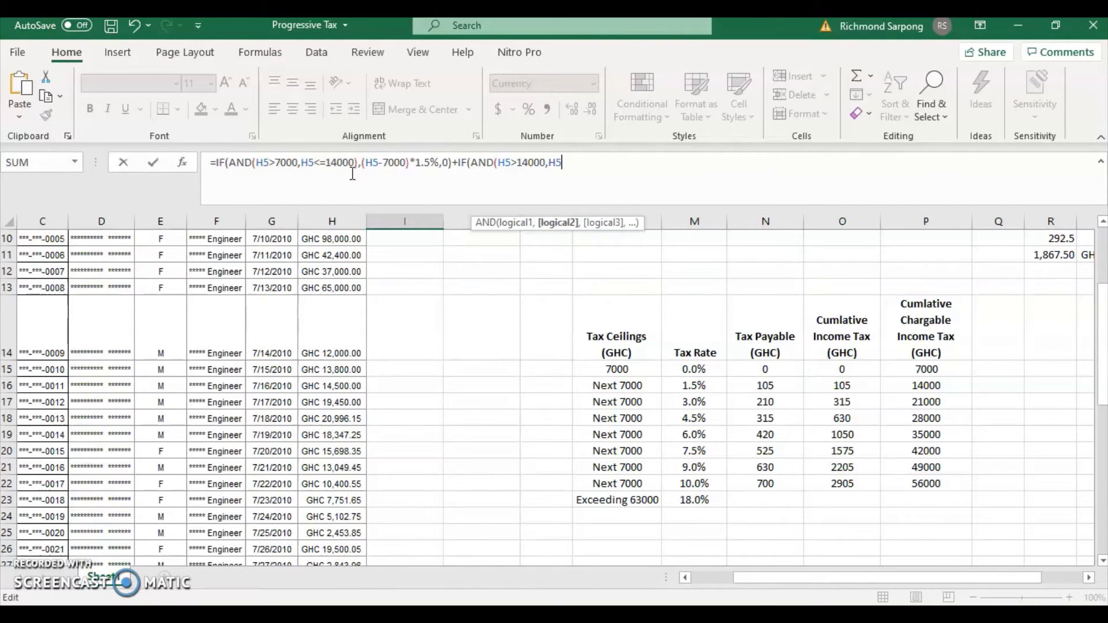
type("<=21000)")
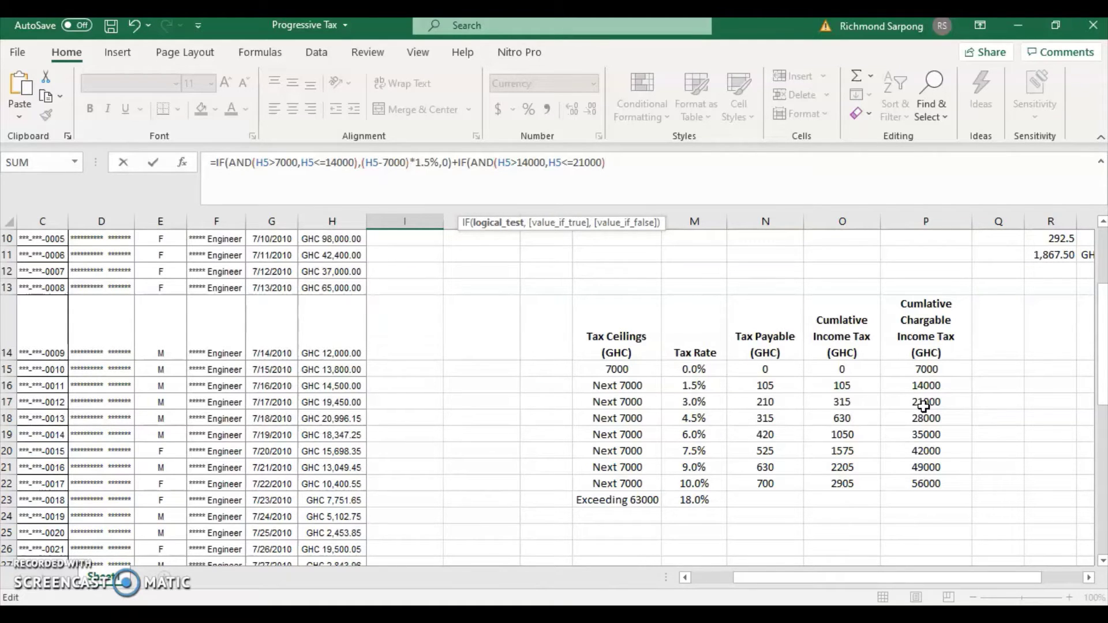
Step: Complete the second IF with (H5-14000)*3%+105 if true and 0 if false, and commit the formula
type(",")
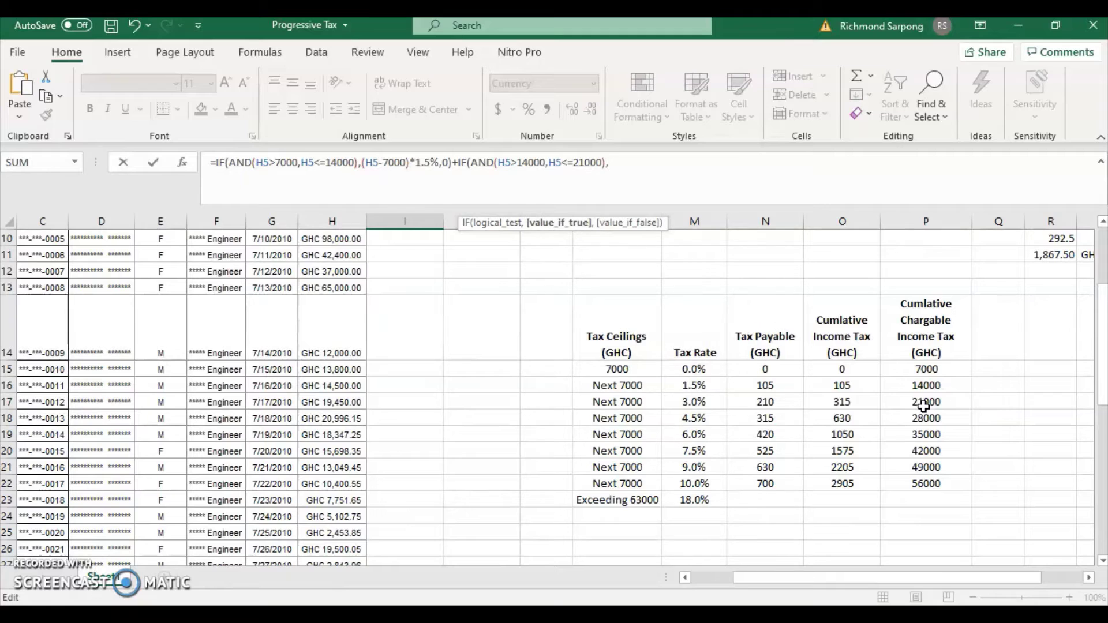
type("(H")
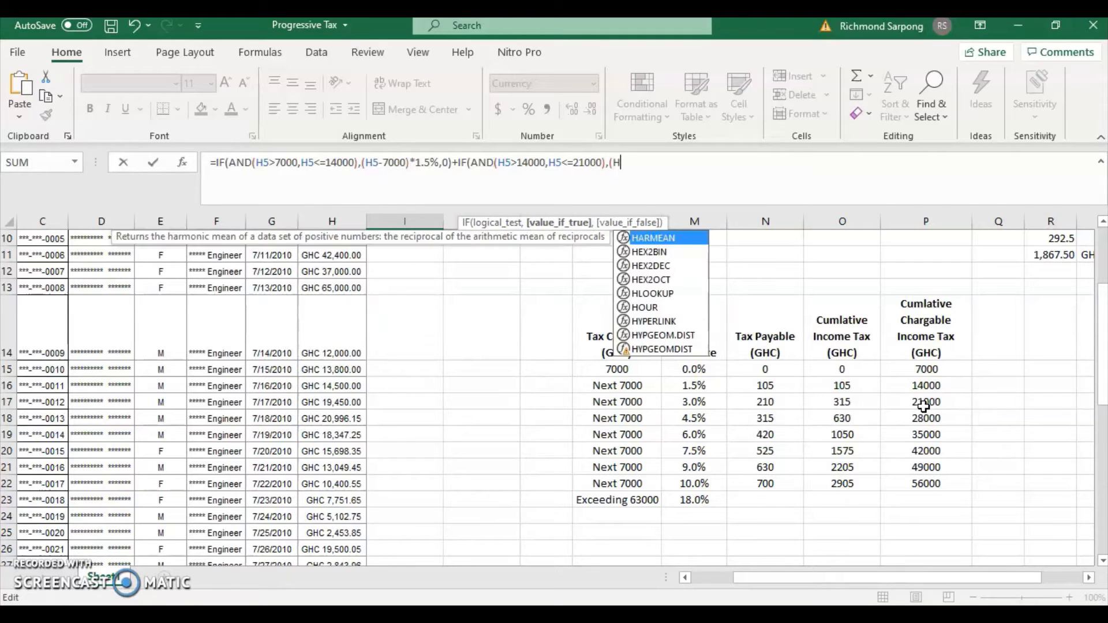
type("5-")
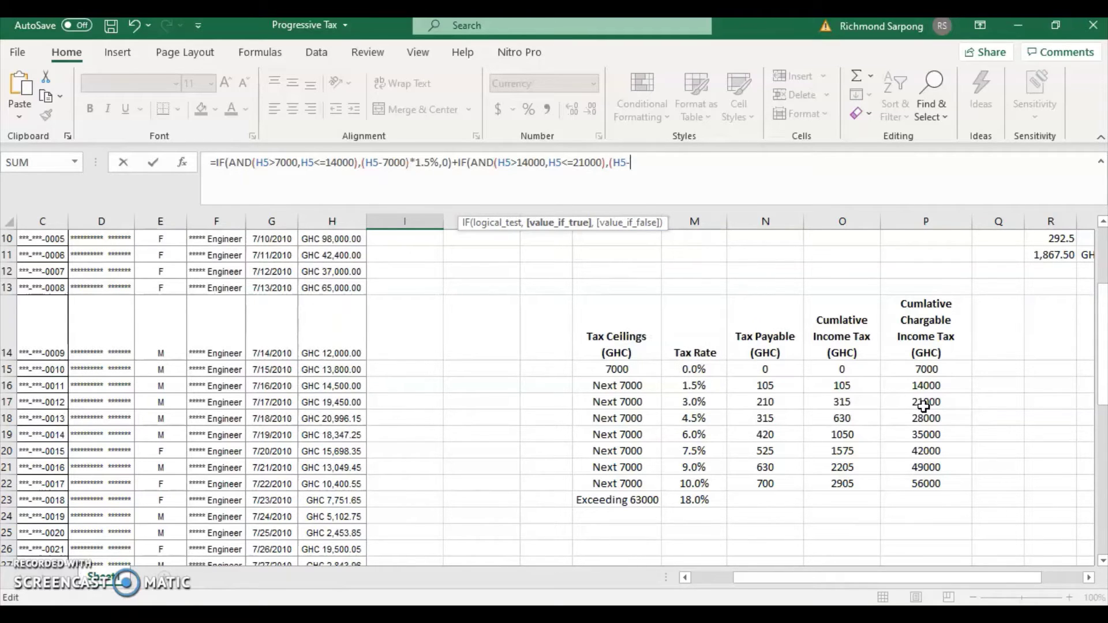
type("14000)*")
type("3%")
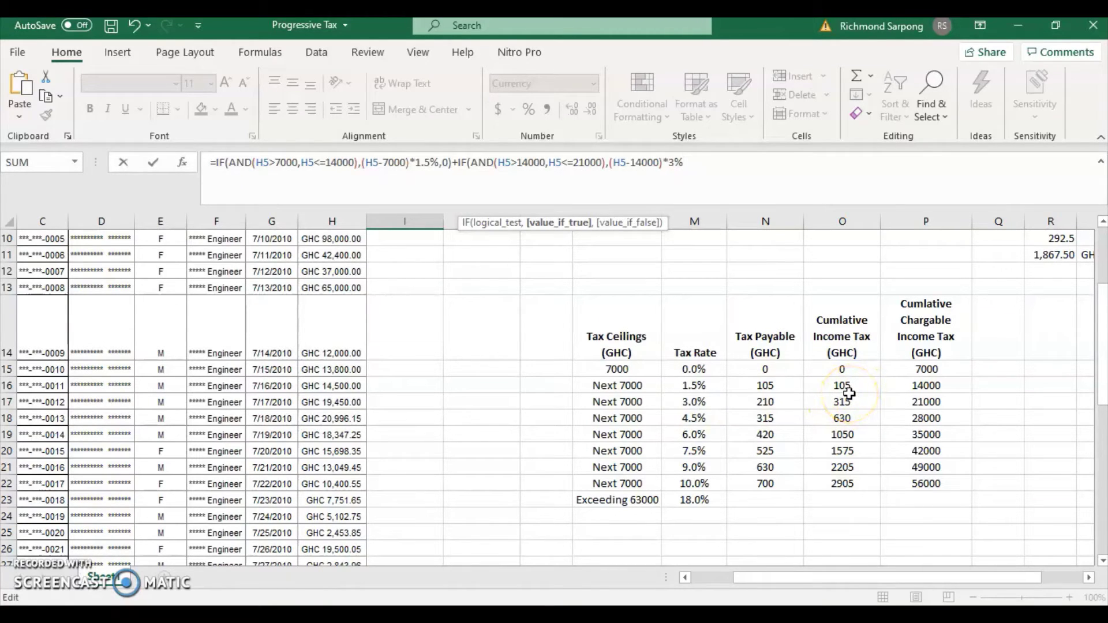
type("+105")
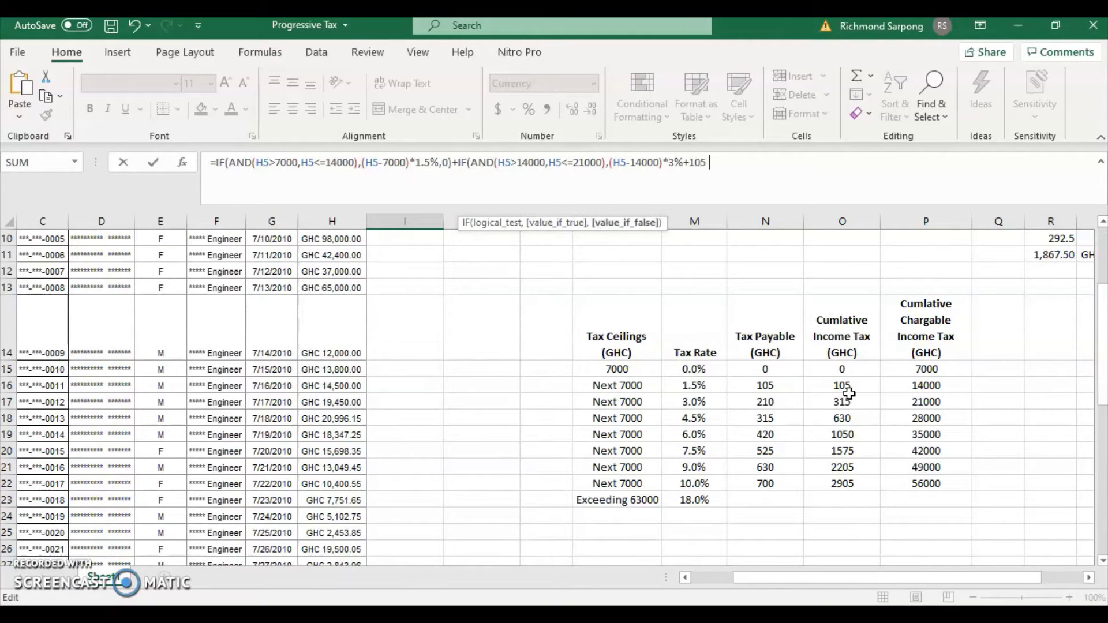
key("BackSpace")
type(",0)")
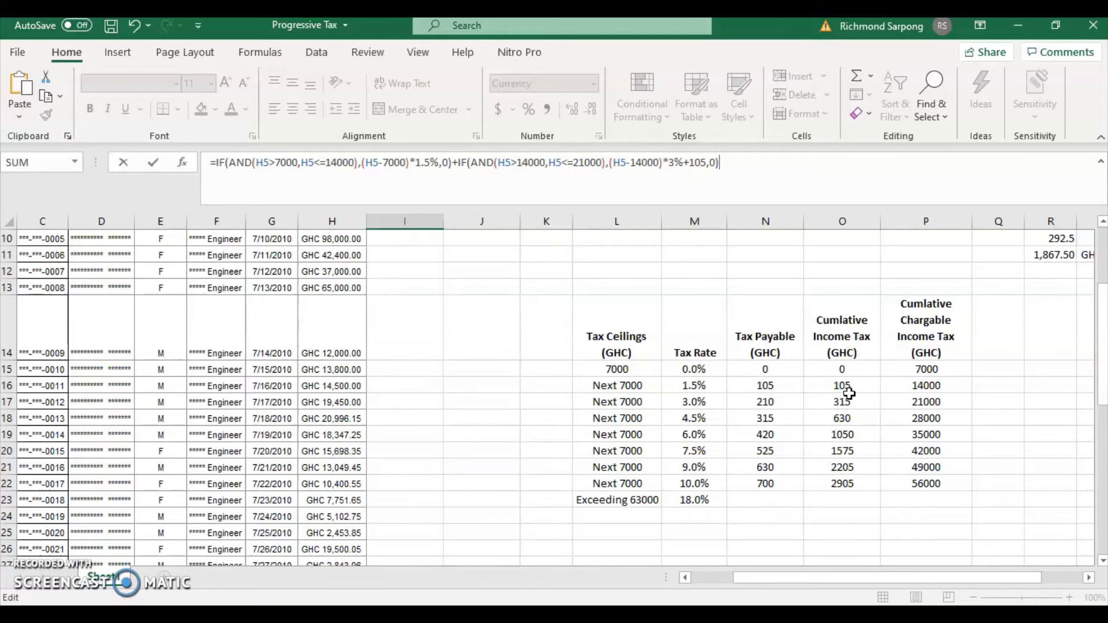
right_click(849, 393)
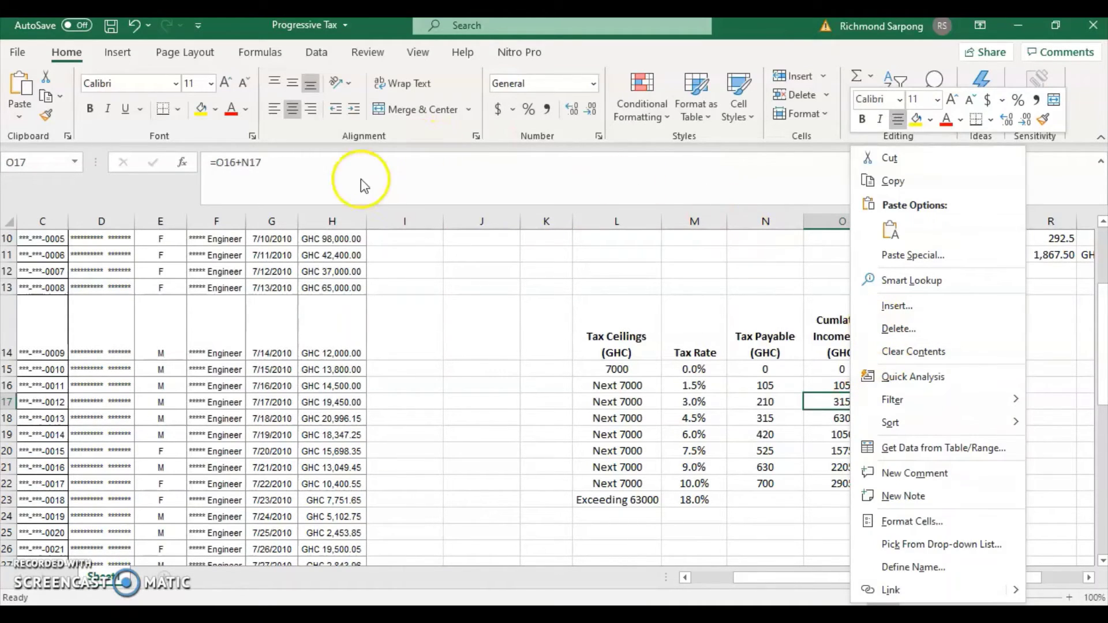
key("Escape")
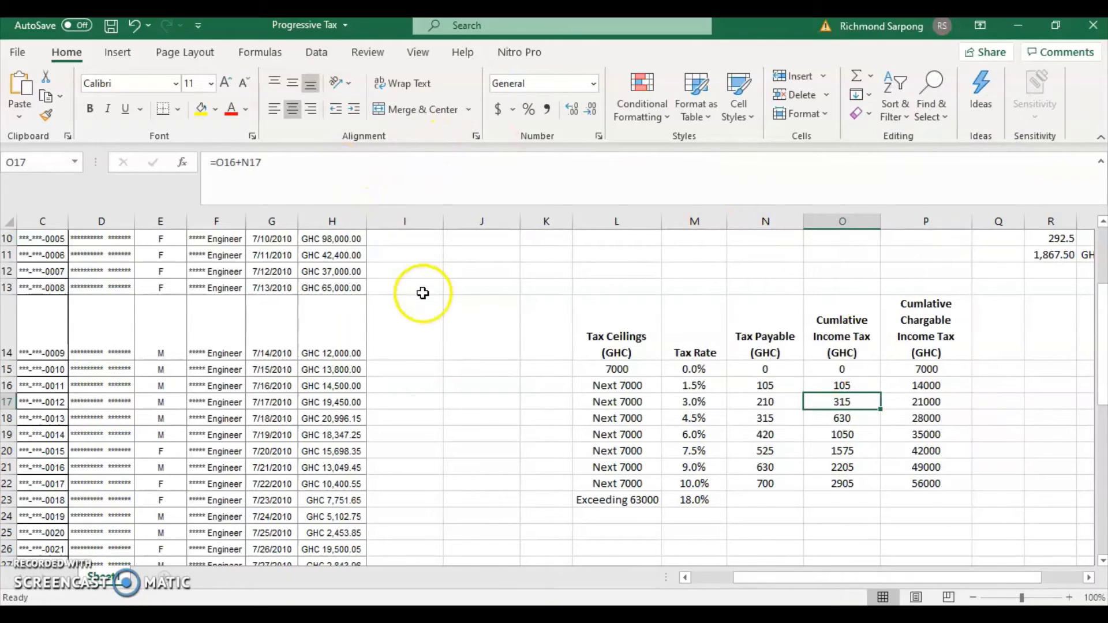
Step: Reopen the tax formula in I5 and append a third IF with the condition AND(H5>21000,H5<=28000)
scroll(421, 297, "up", 3)
left_click(418, 325)
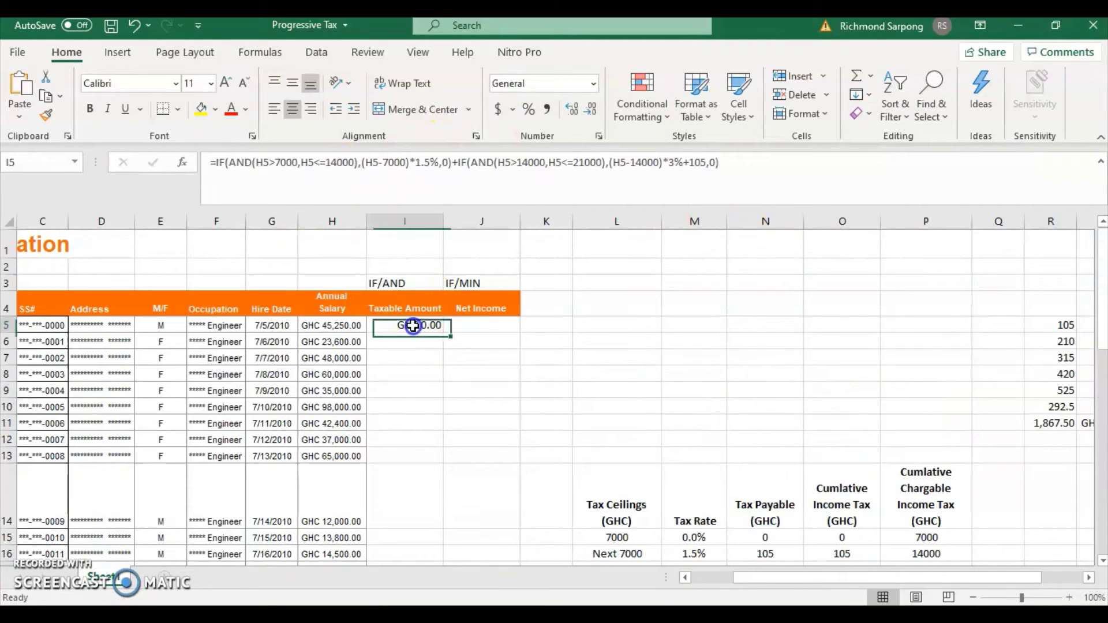
left_click(756, 164)
scroll(754, 359, "down", 3)
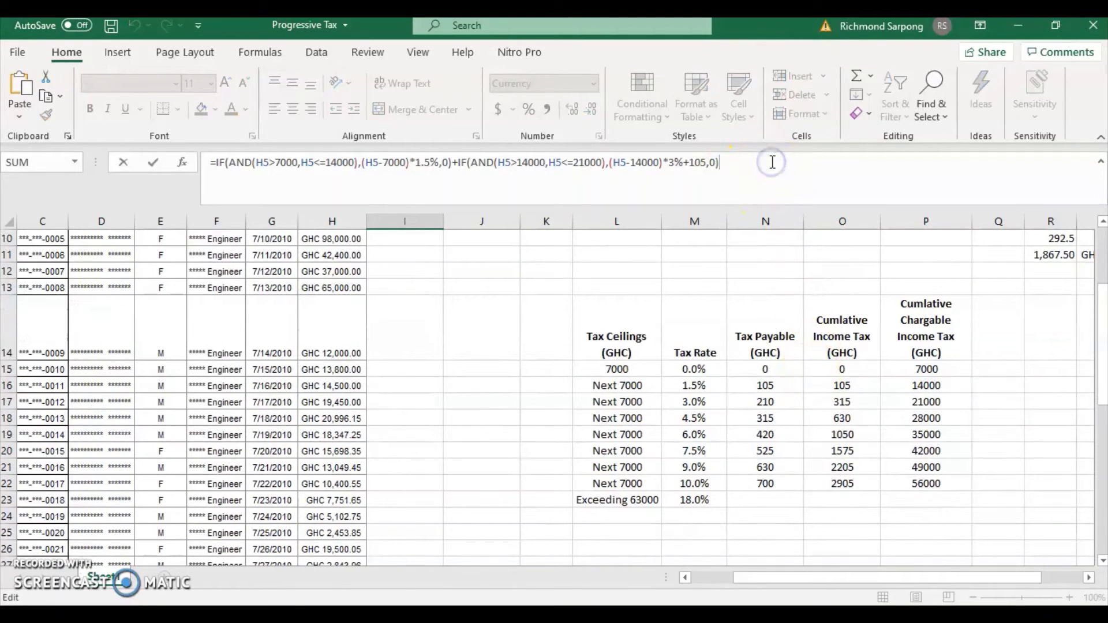
type("+IF(AND")
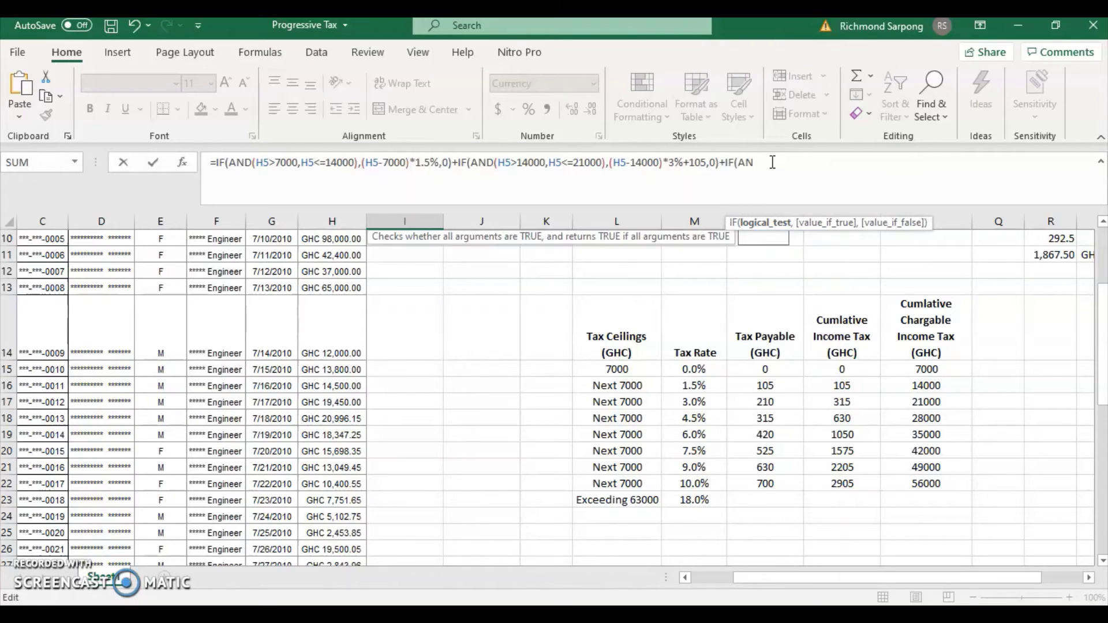
type("(H")
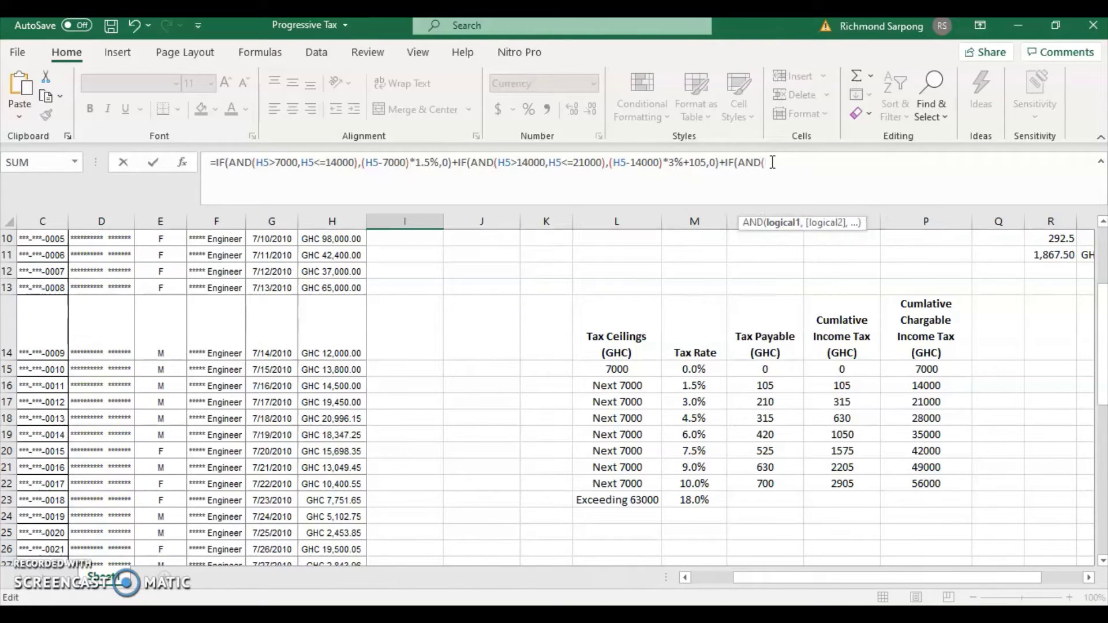
type("5>21000,H5<")
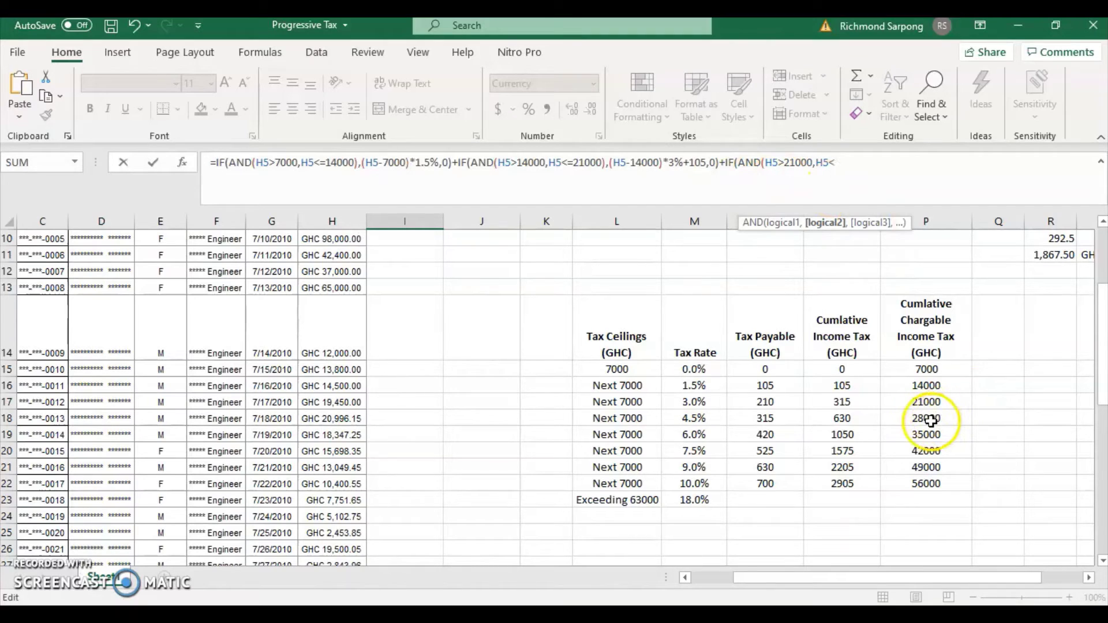
type("=")
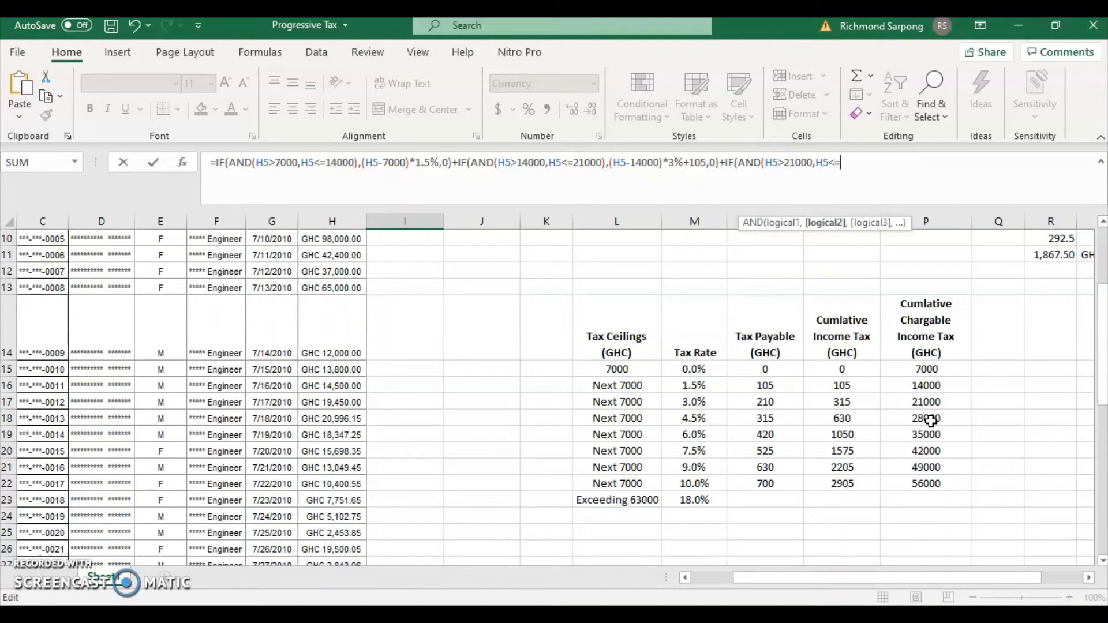
type("28000)")
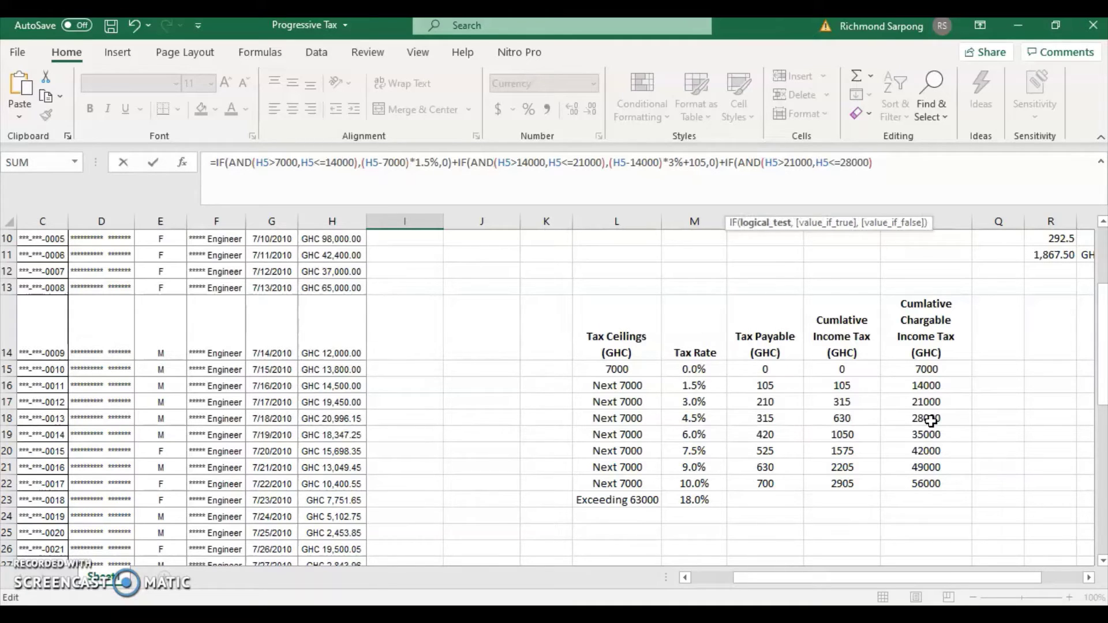
Step: Complete the third IF with (H5-21000)*4.5%+315 if true and 0 if false
type(",")
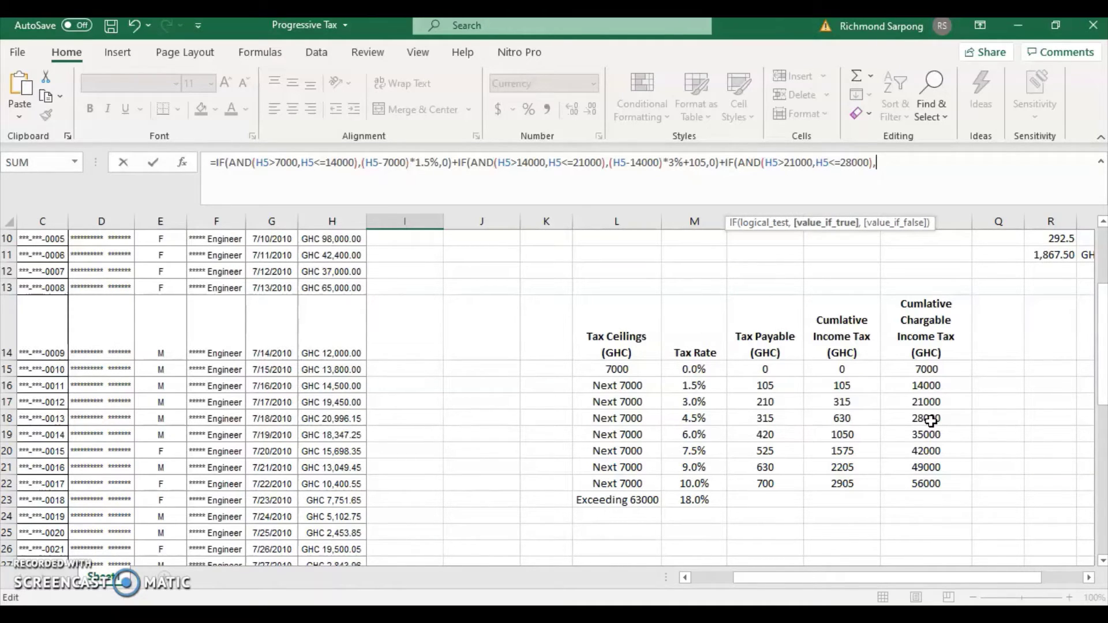
type("(H")
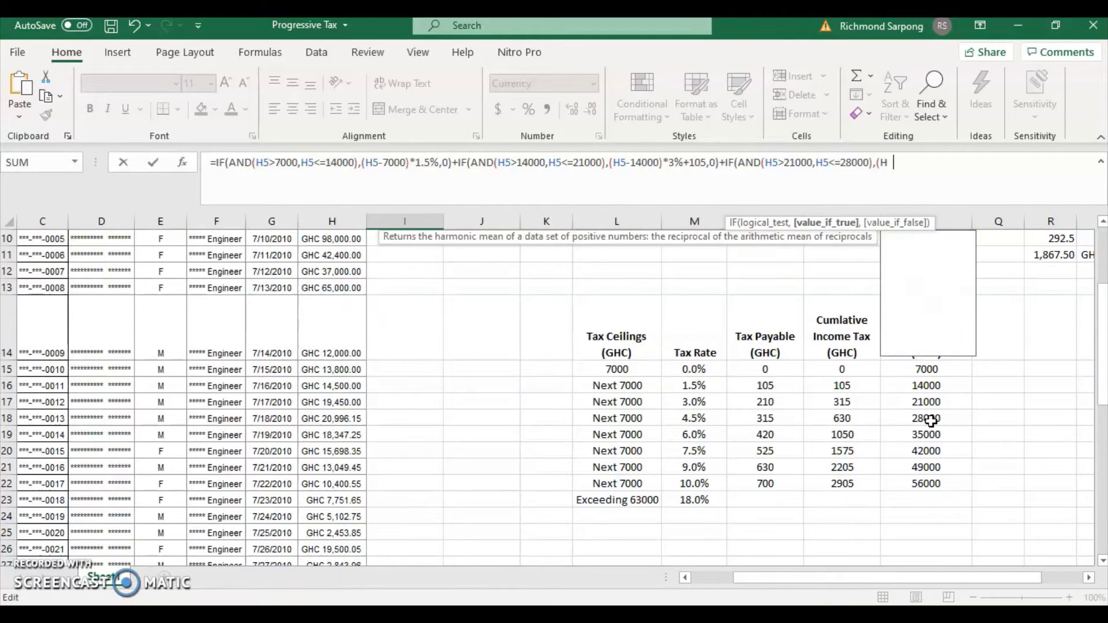
type("5-")
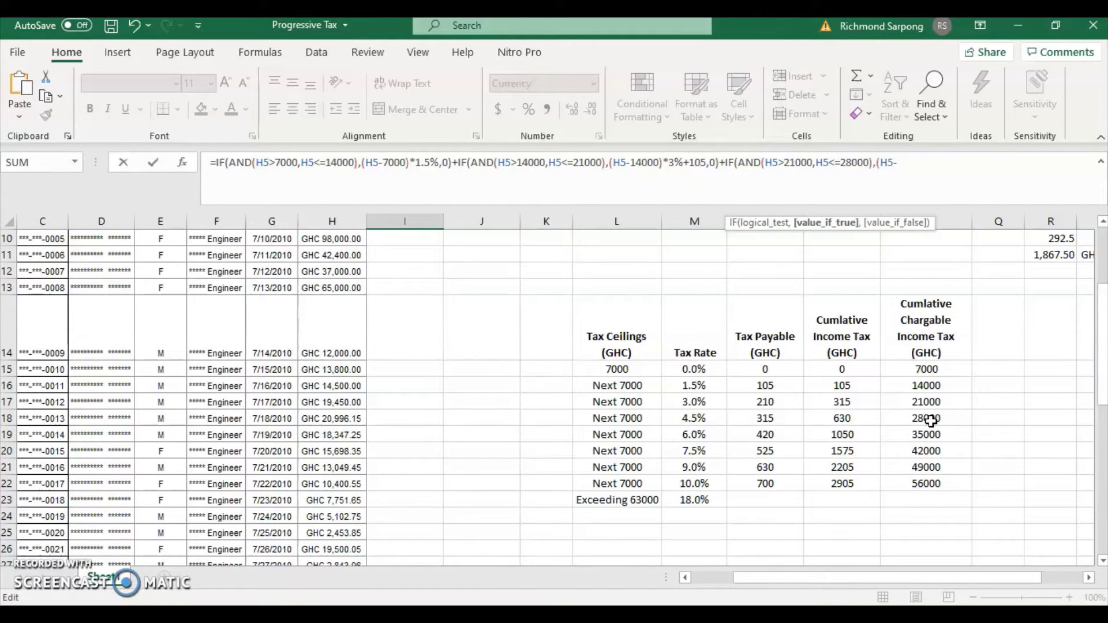
type("21000)*4.5%+")
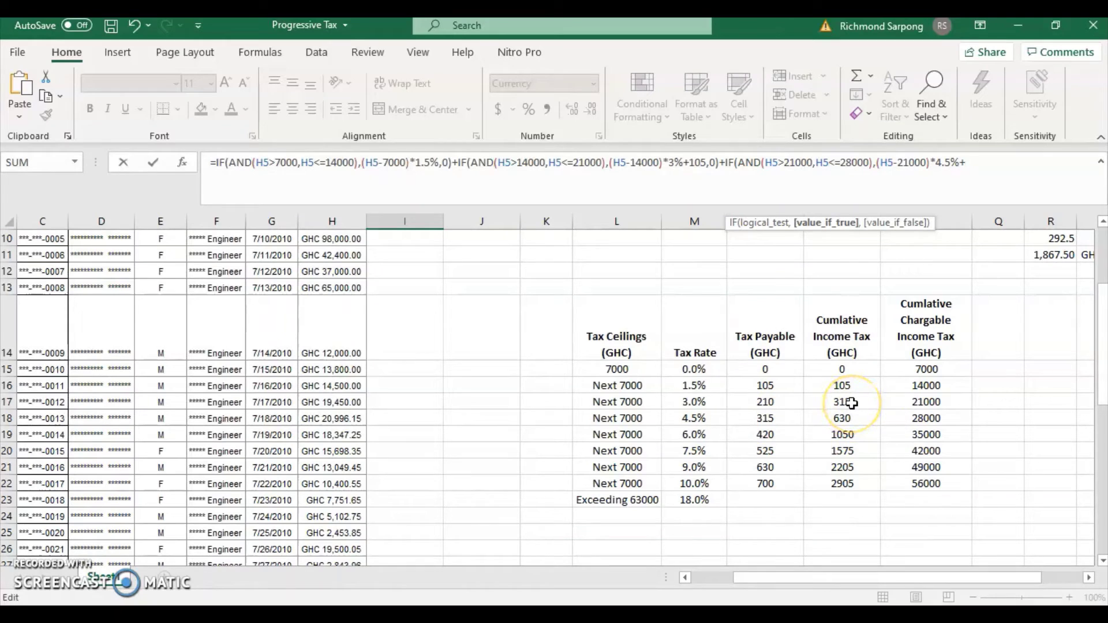
type("315,0)")
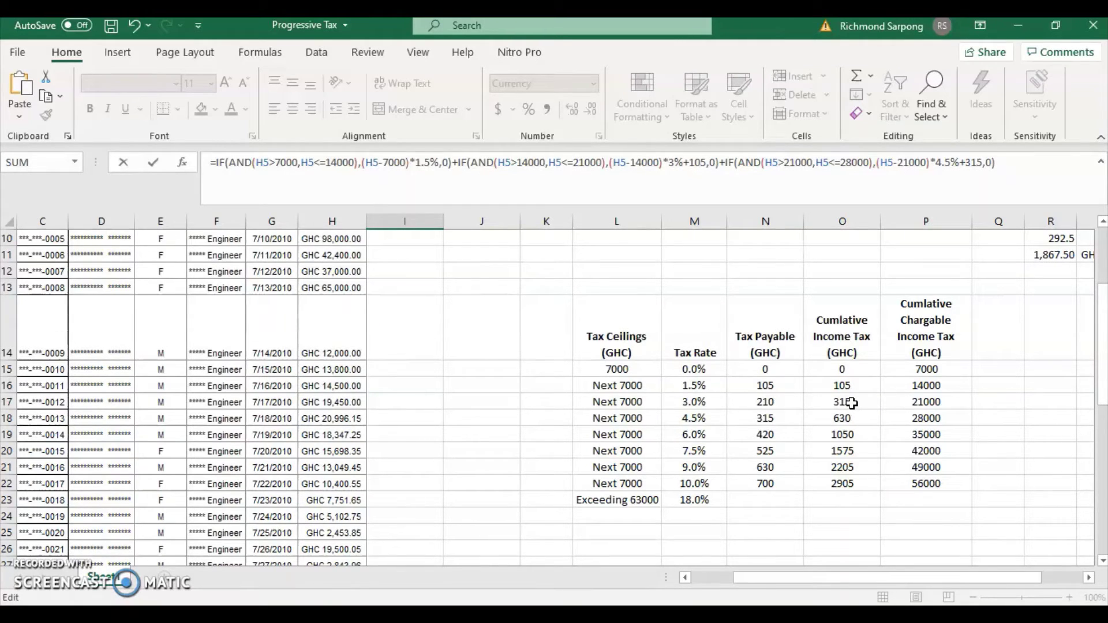
Step: Append a fourth IF to the formula with the condition AND(H5>28000,H5<=35000)
type("+IF")
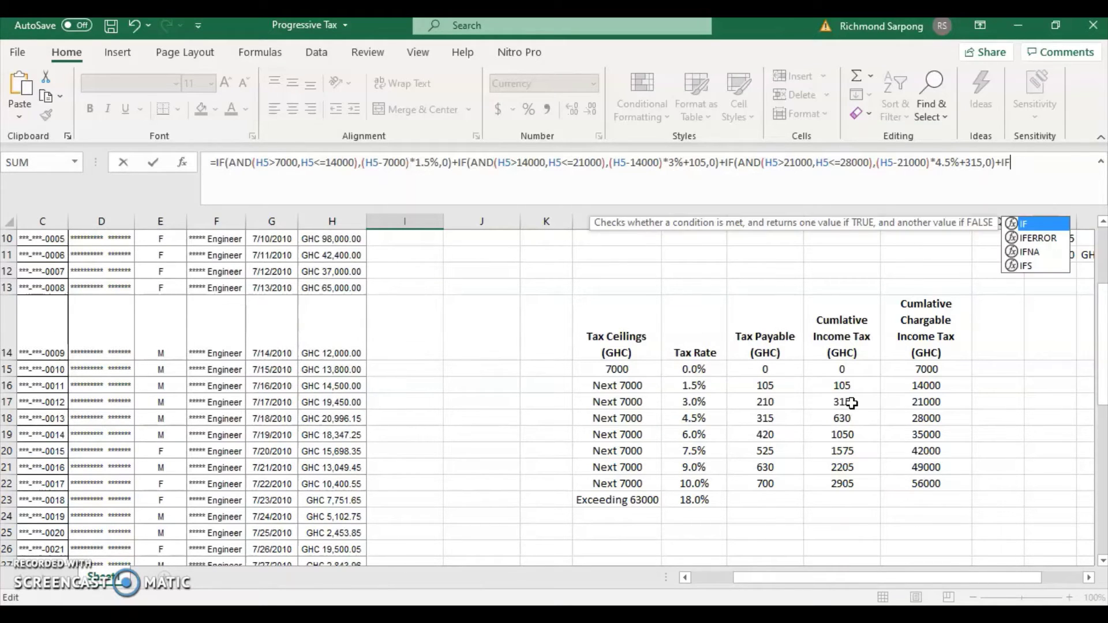
type("(A")
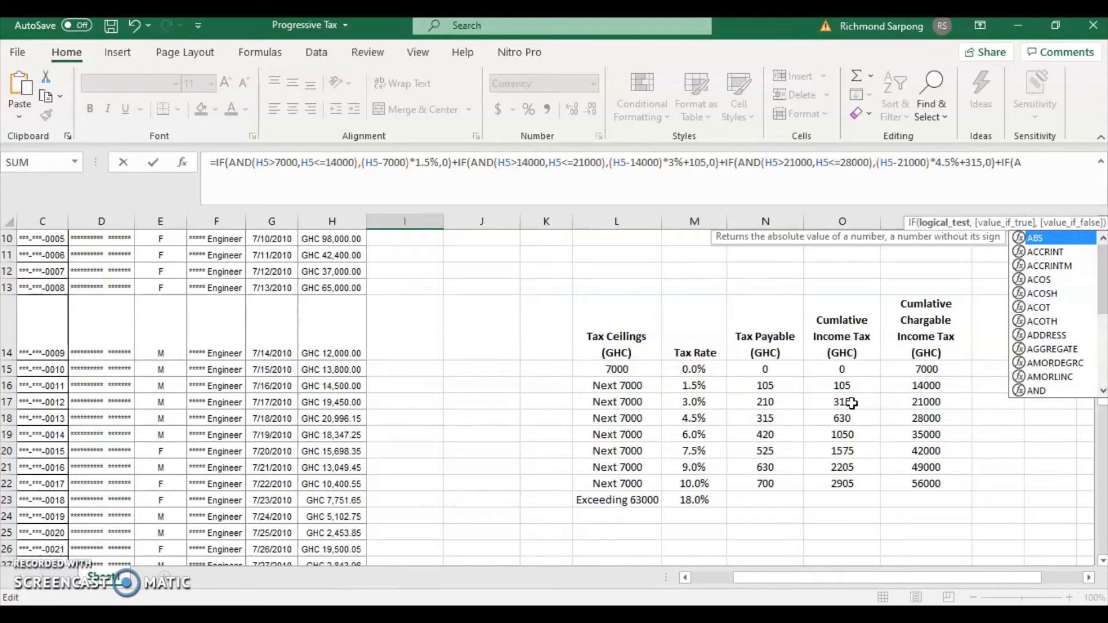
type("ND(H")
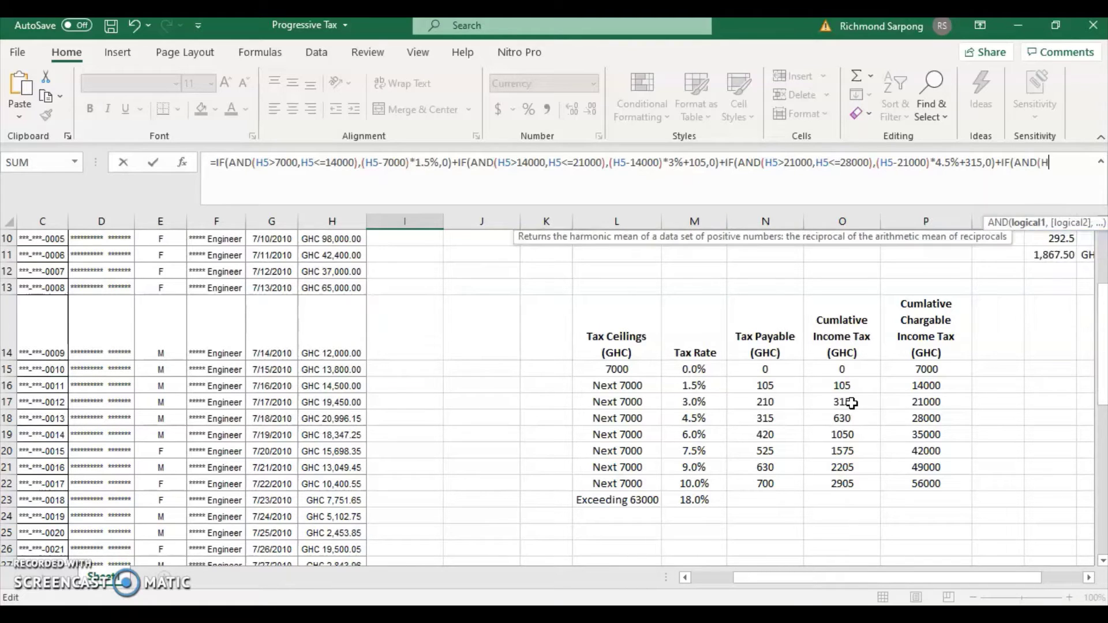
type("5")
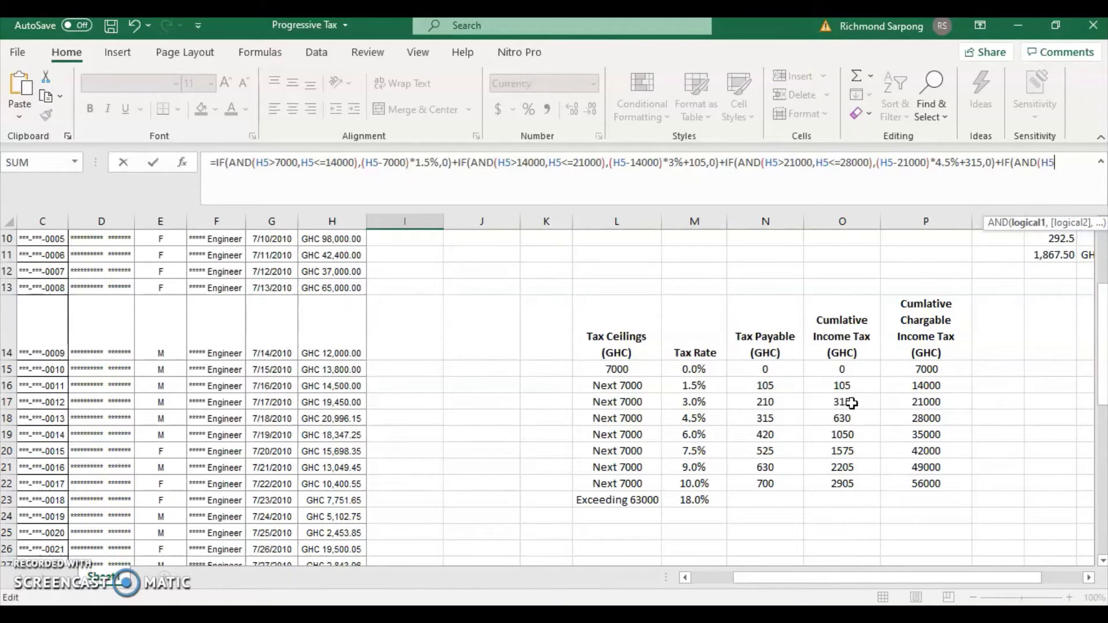
type(">28000")
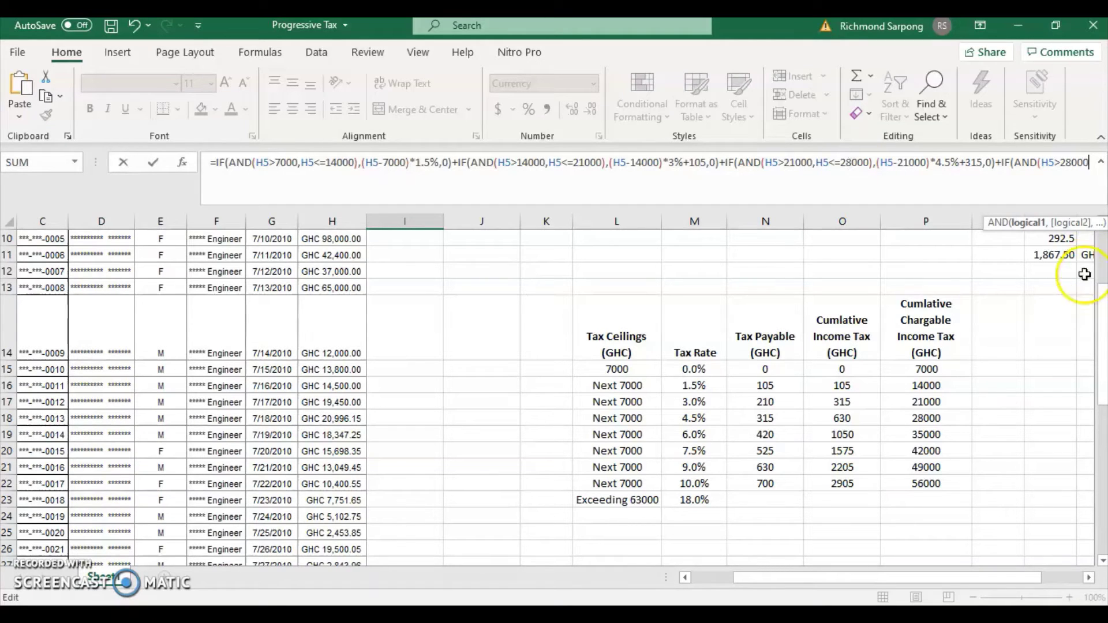
type(",")
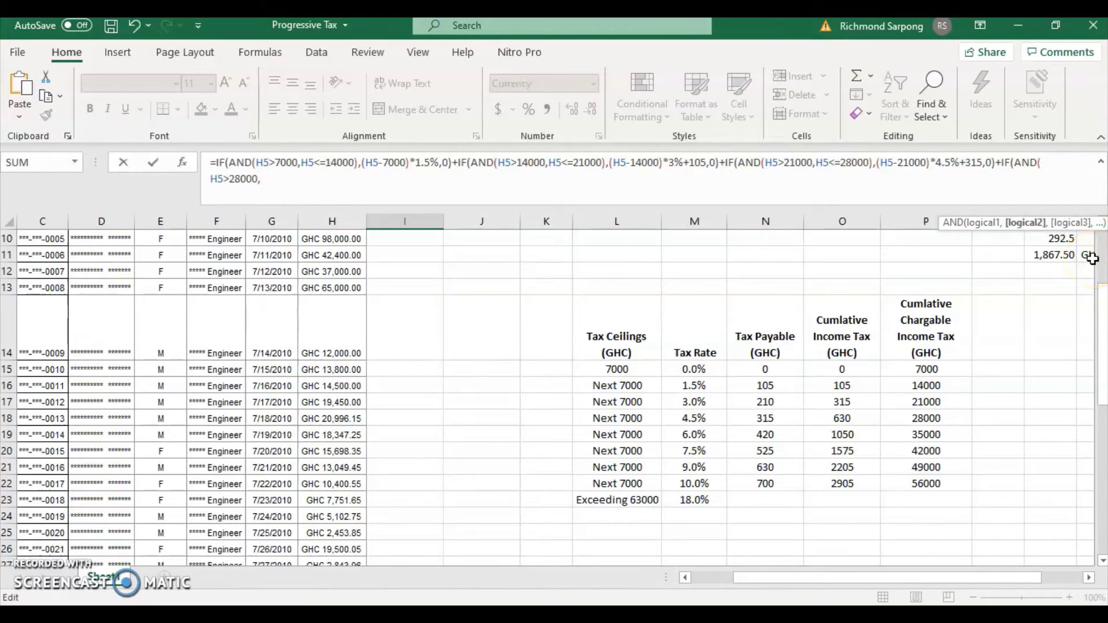
type("H5<=")
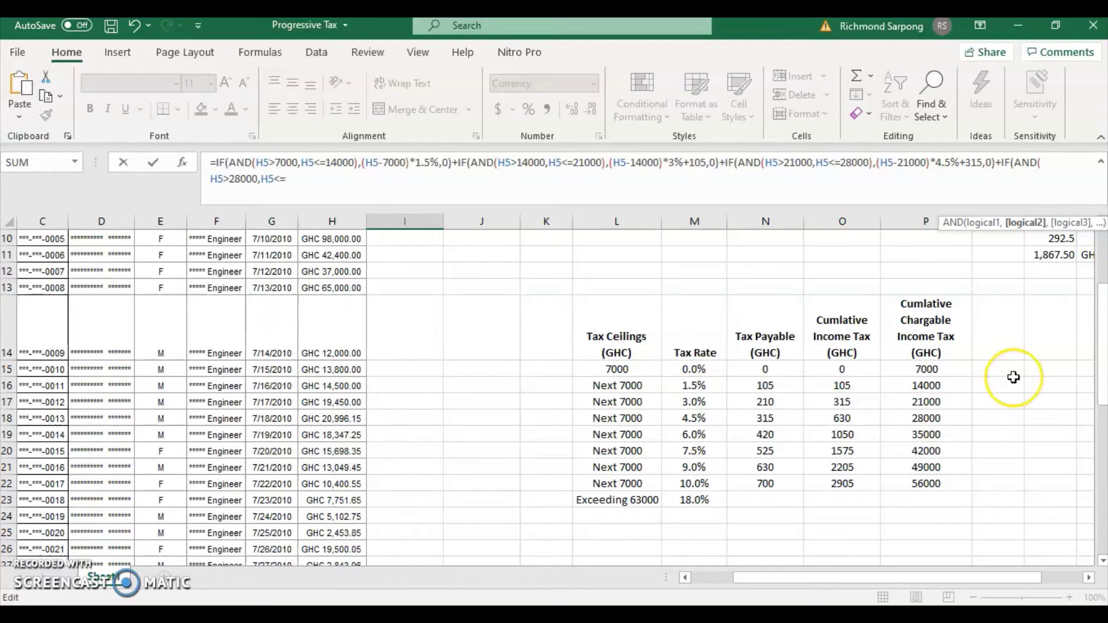
type("35000")
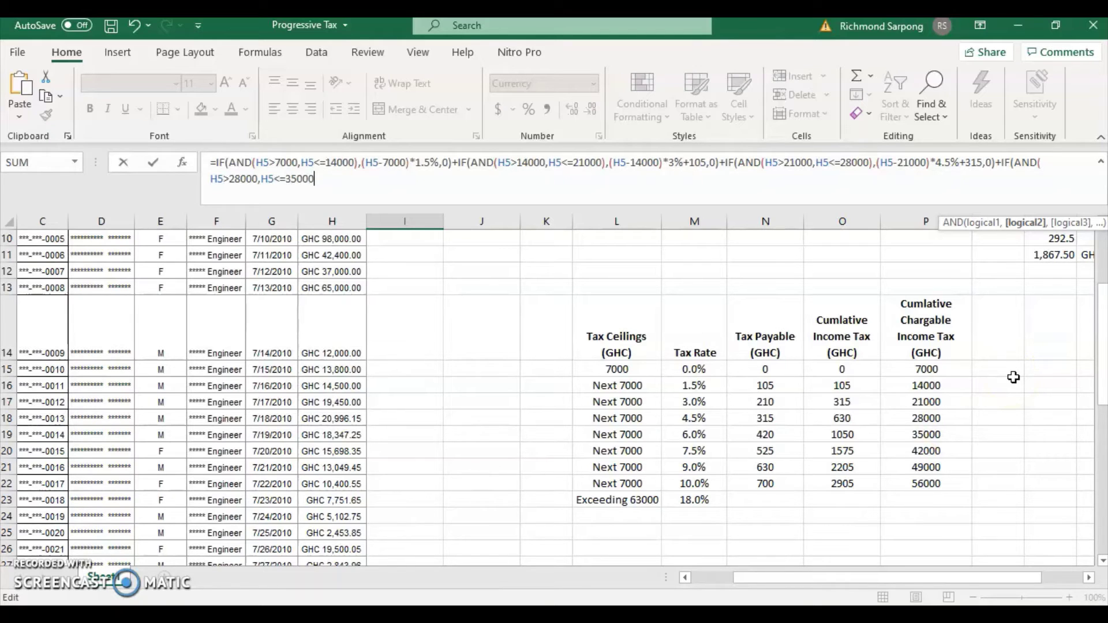
type(")")
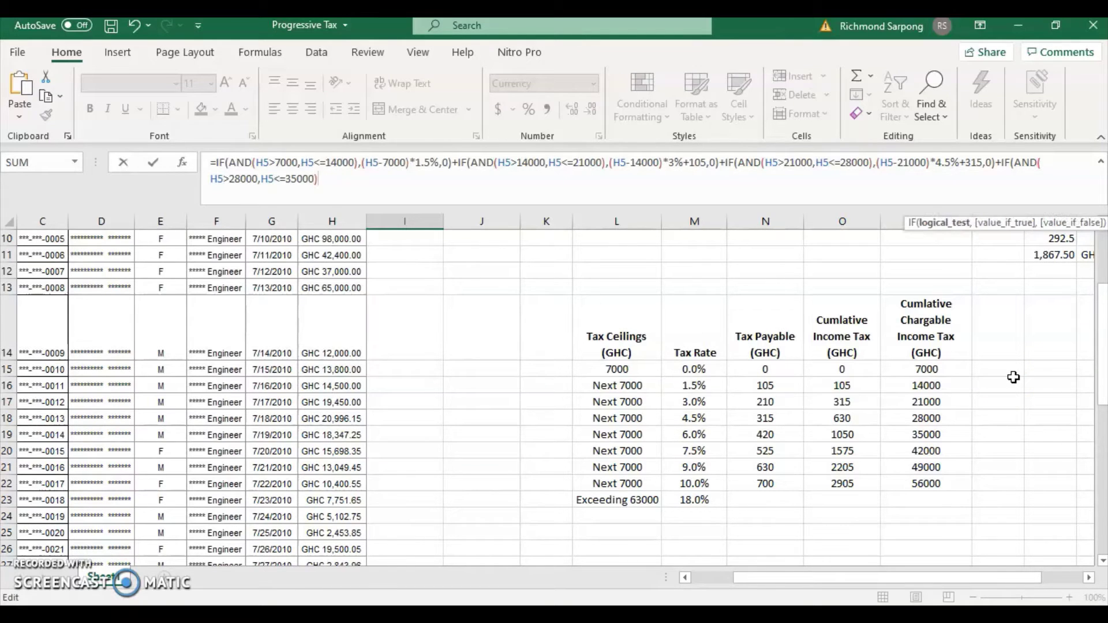
Step: Complete the fourth IF with (H5-28000)*6%+630 if true and 0 if false
type(",H5")
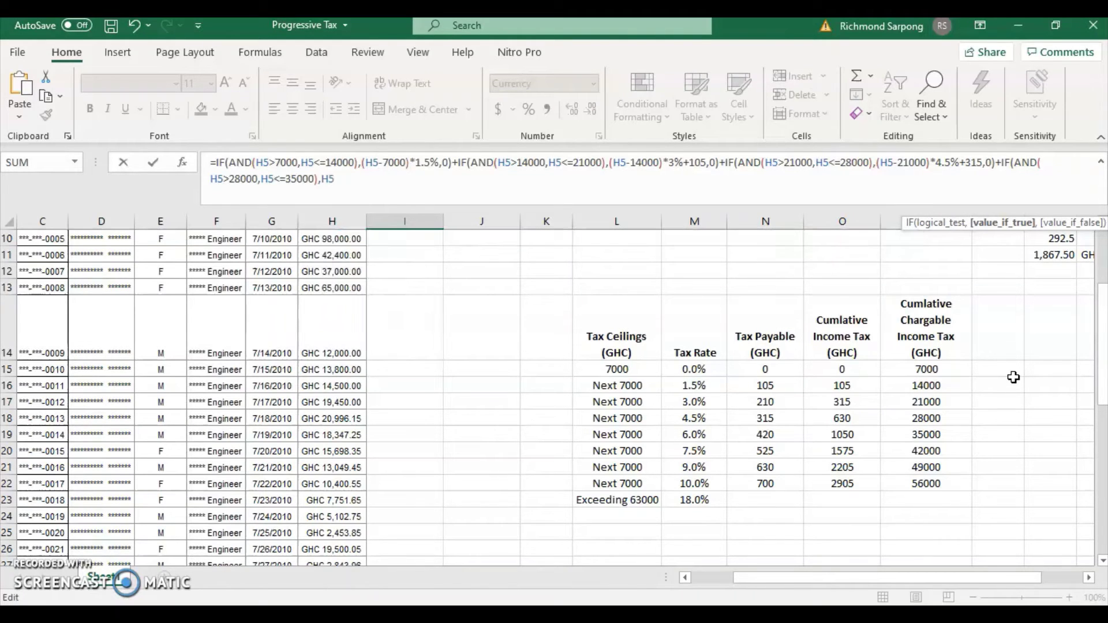
key("BackSpace")
key("BackSpace")
type("(H5-28000)*")
type("6%")
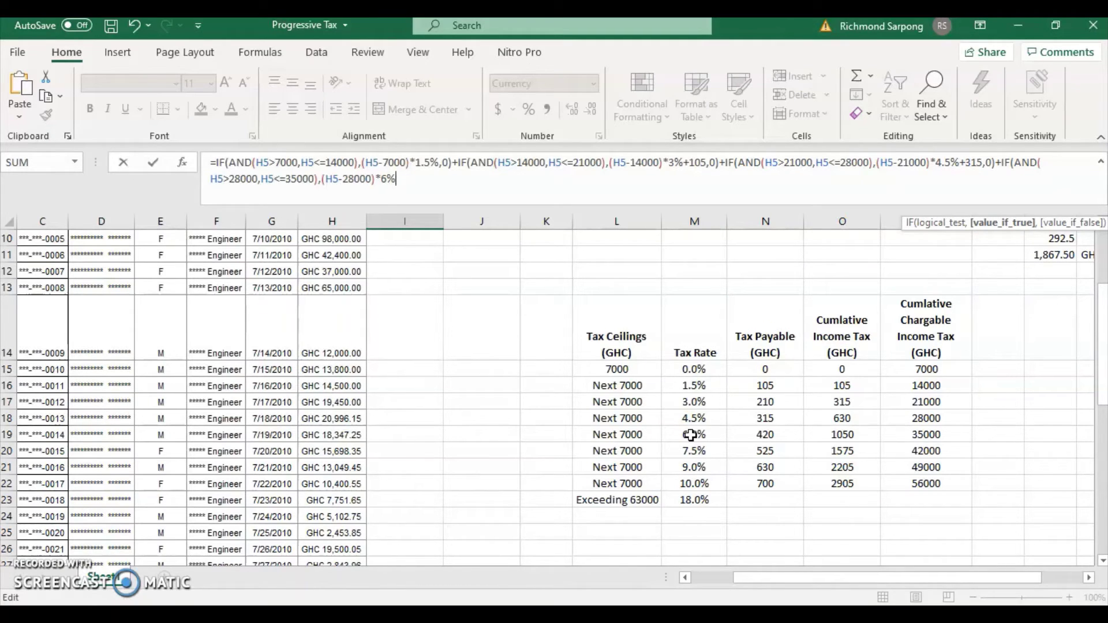
type("+")
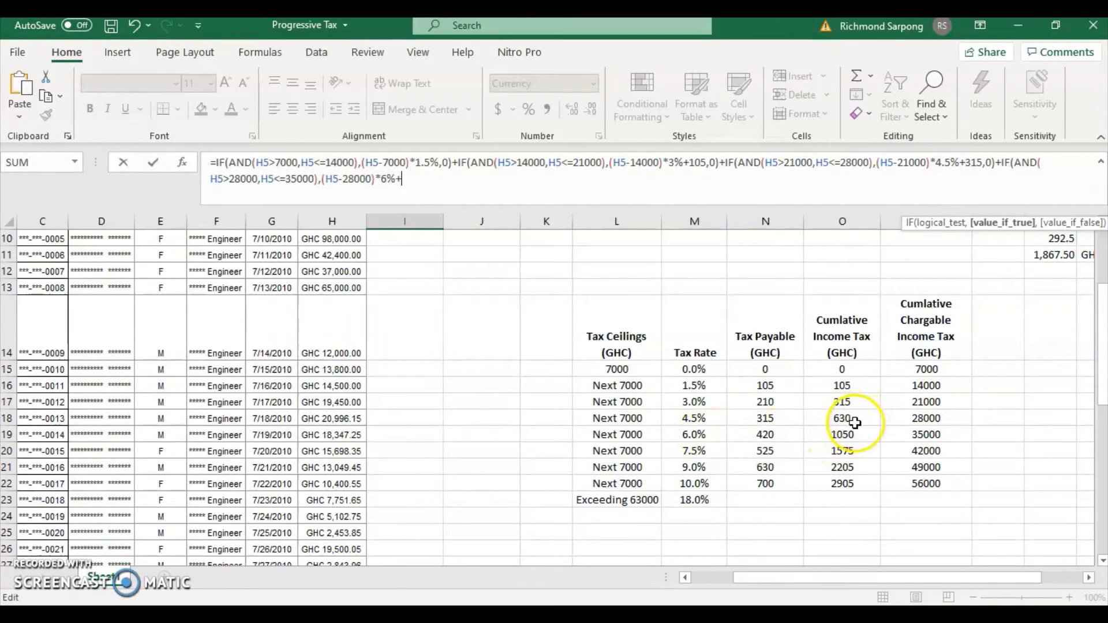
type("63")
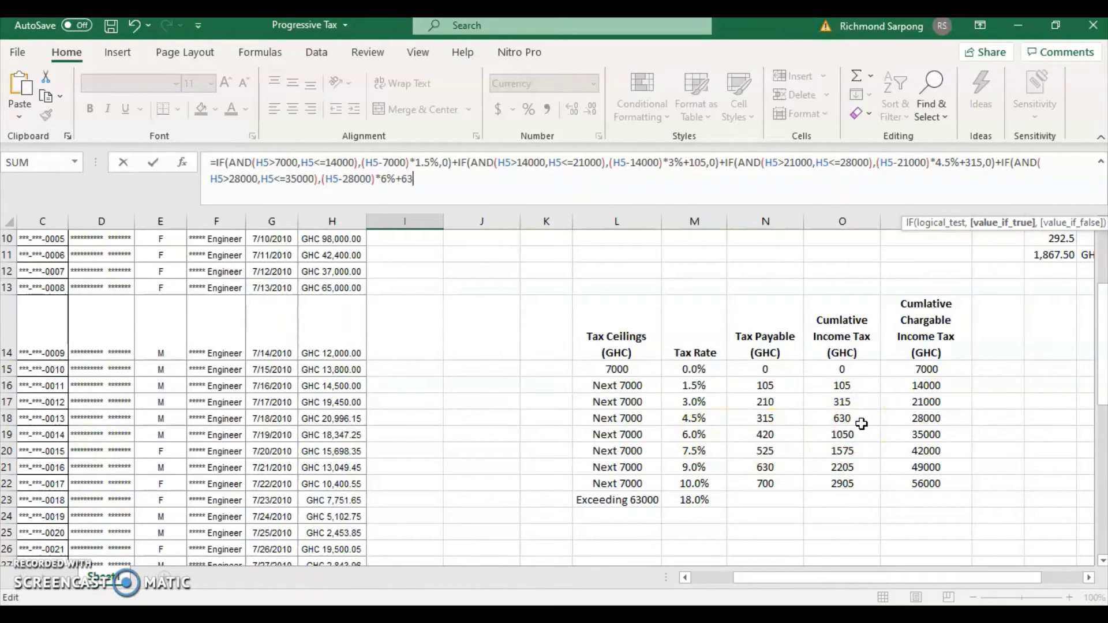
type("0)")
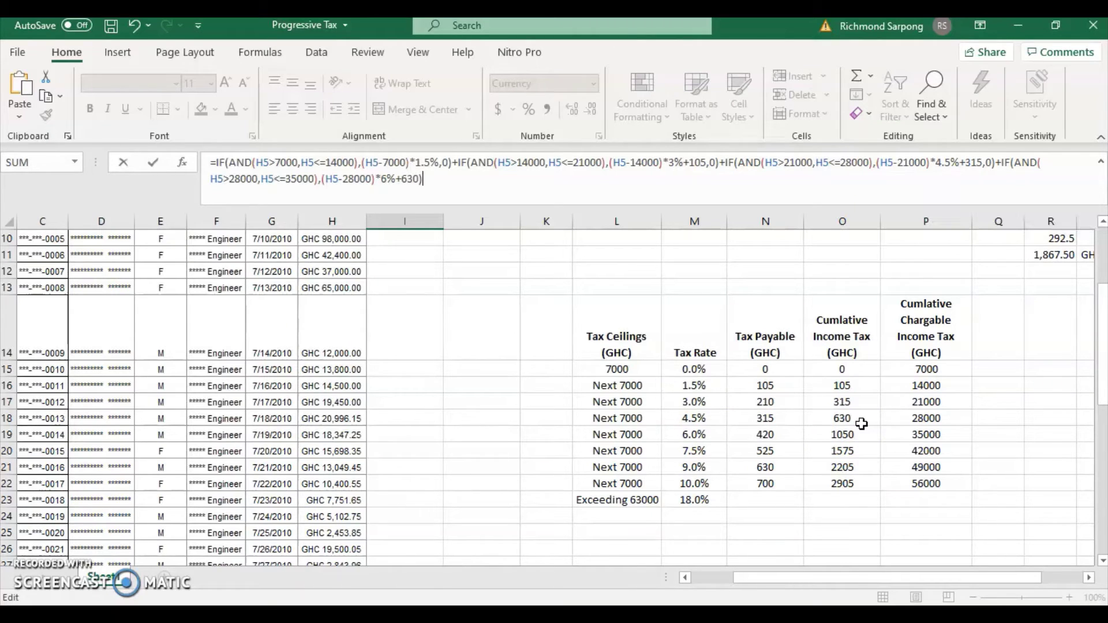
key("BackSpace")
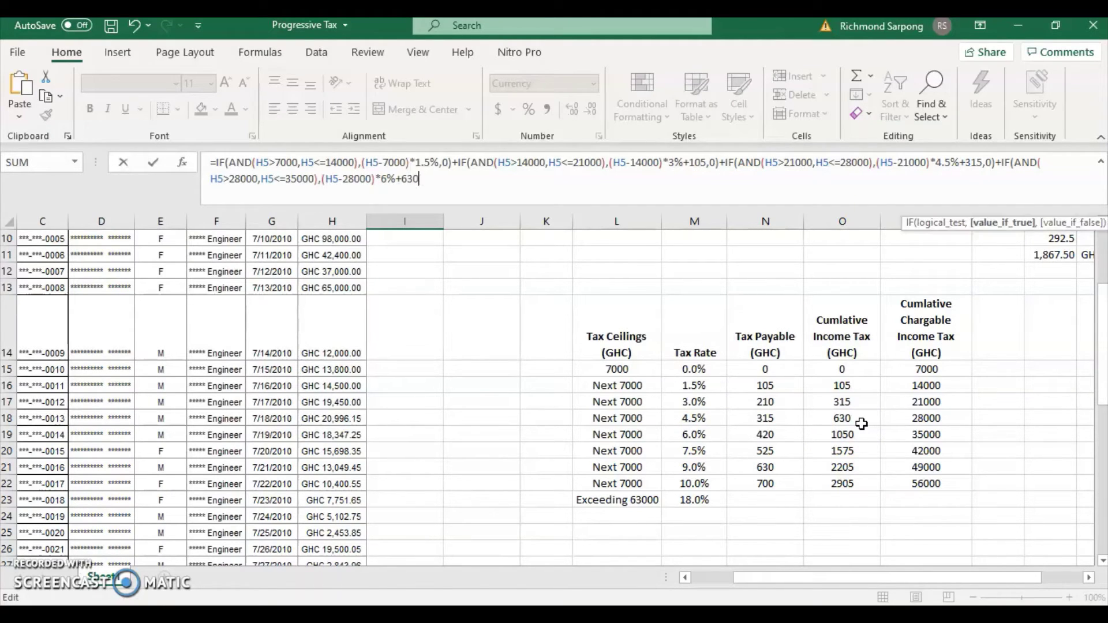
type(",0)")
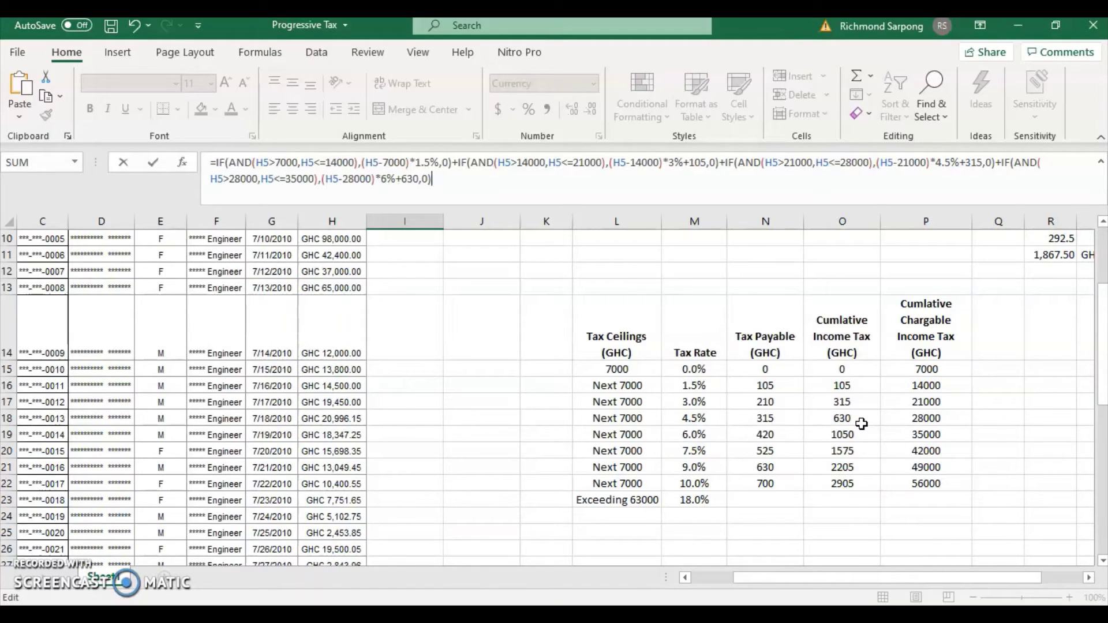
Step: Append a fifth IF to the tax formula with the condition AND(H5>35000,H5<=42000)
type("+IF")
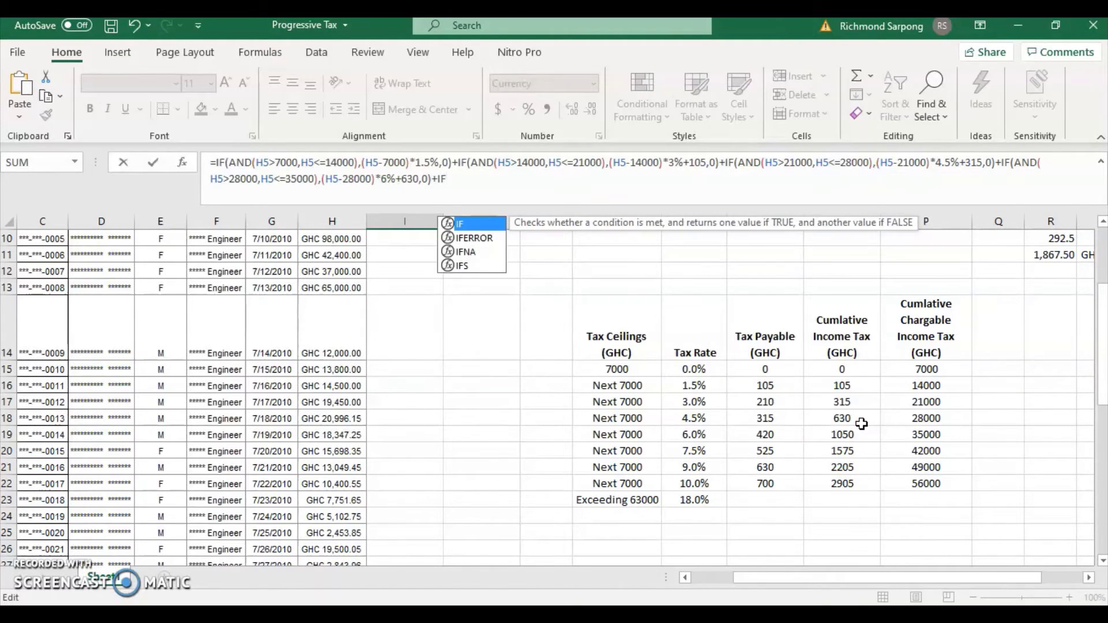
type("(")
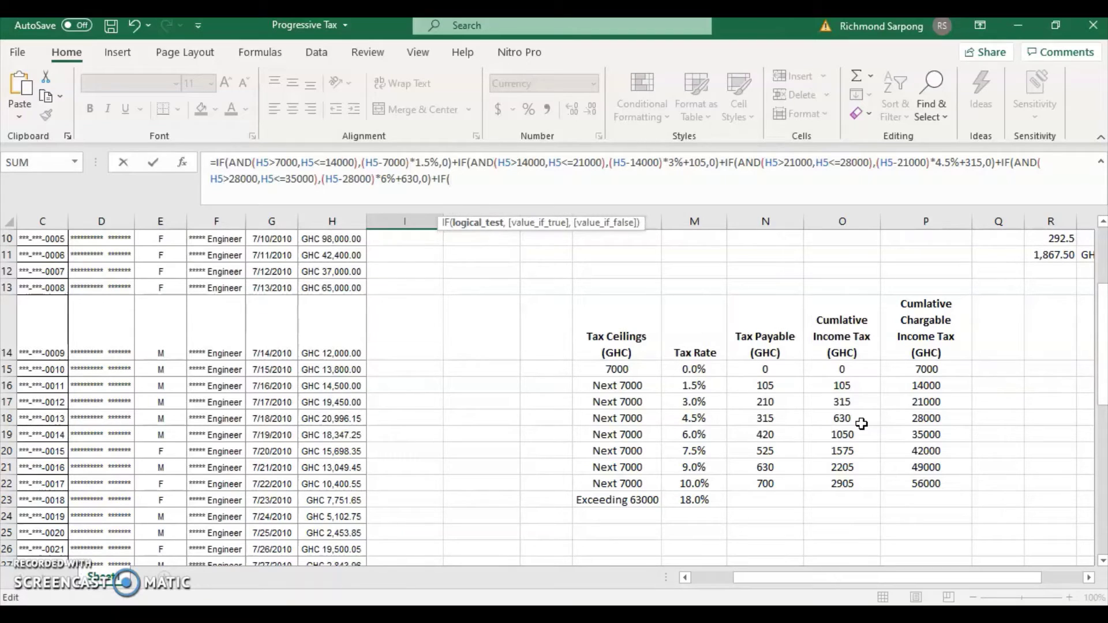
type("AND")
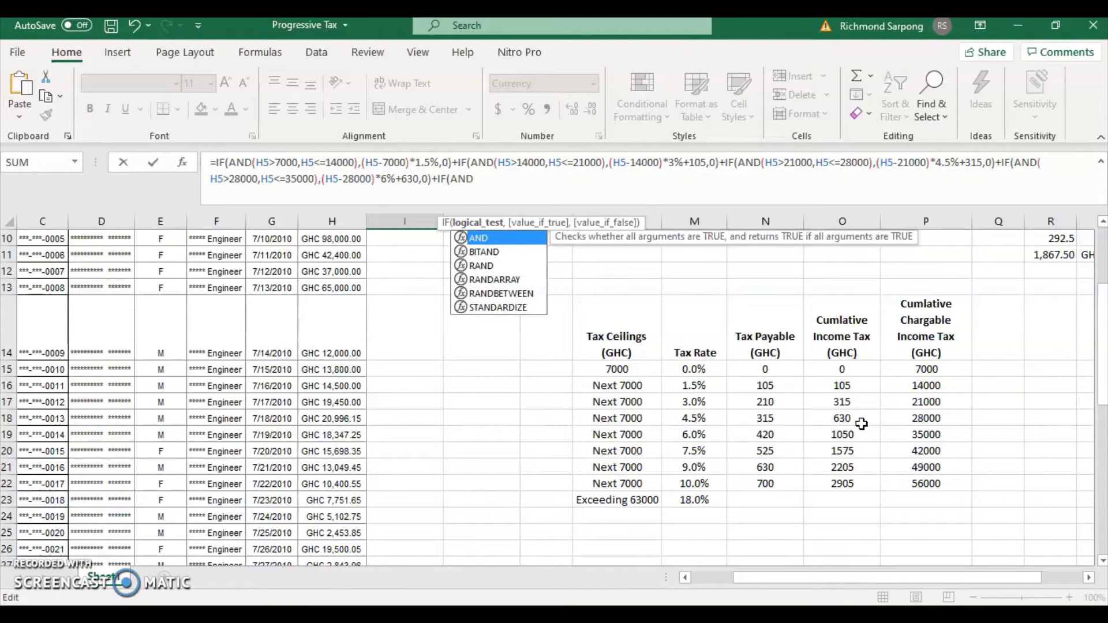
type("(H")
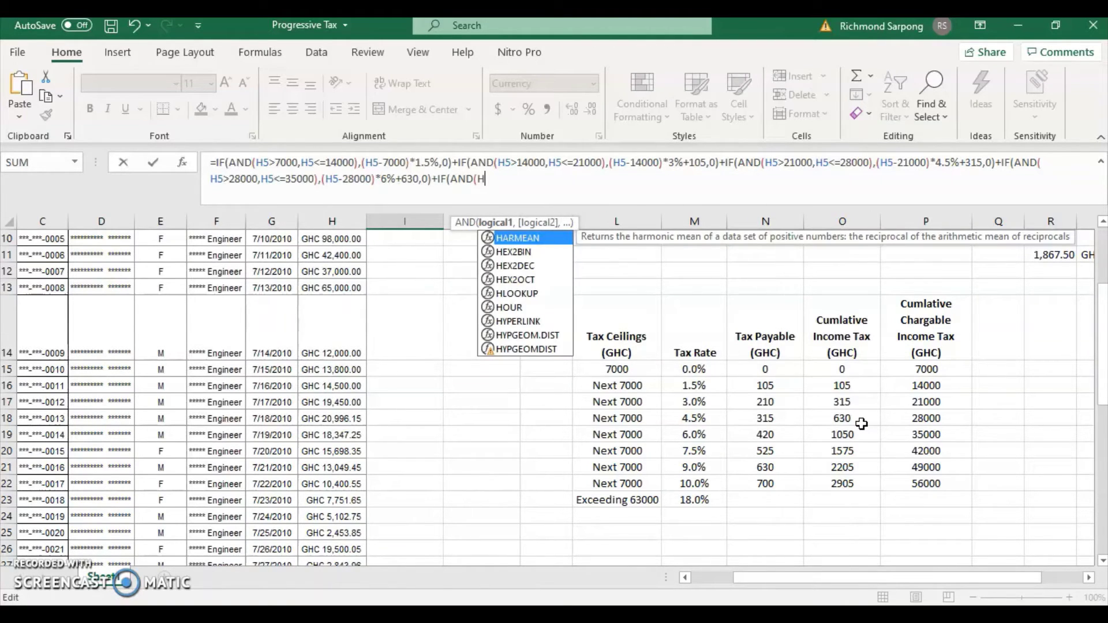
type("5>")
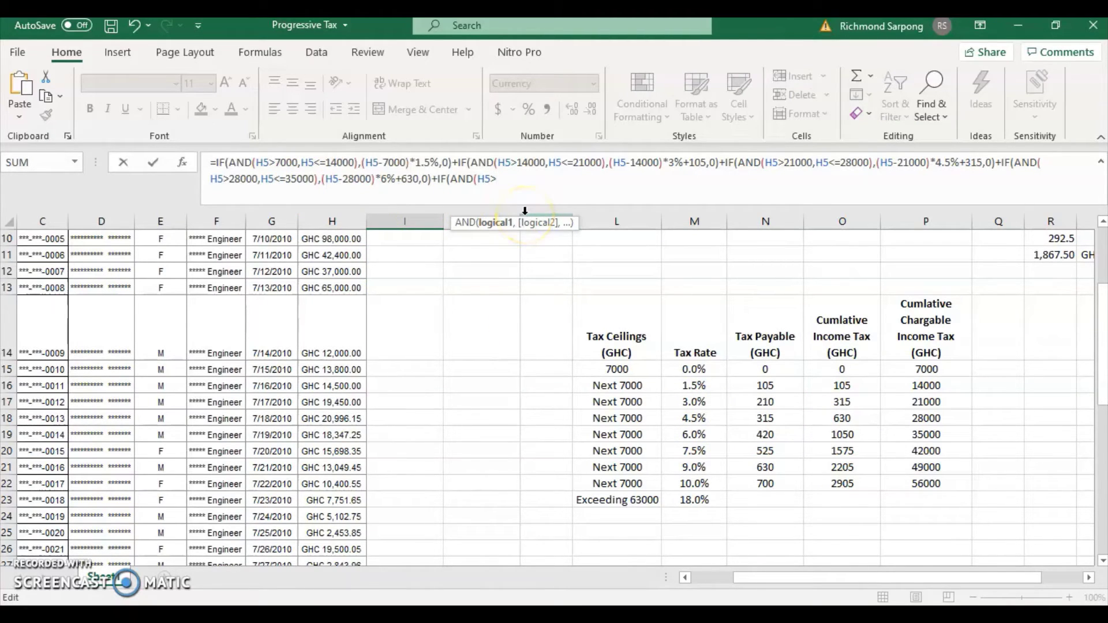
type("35000,H")
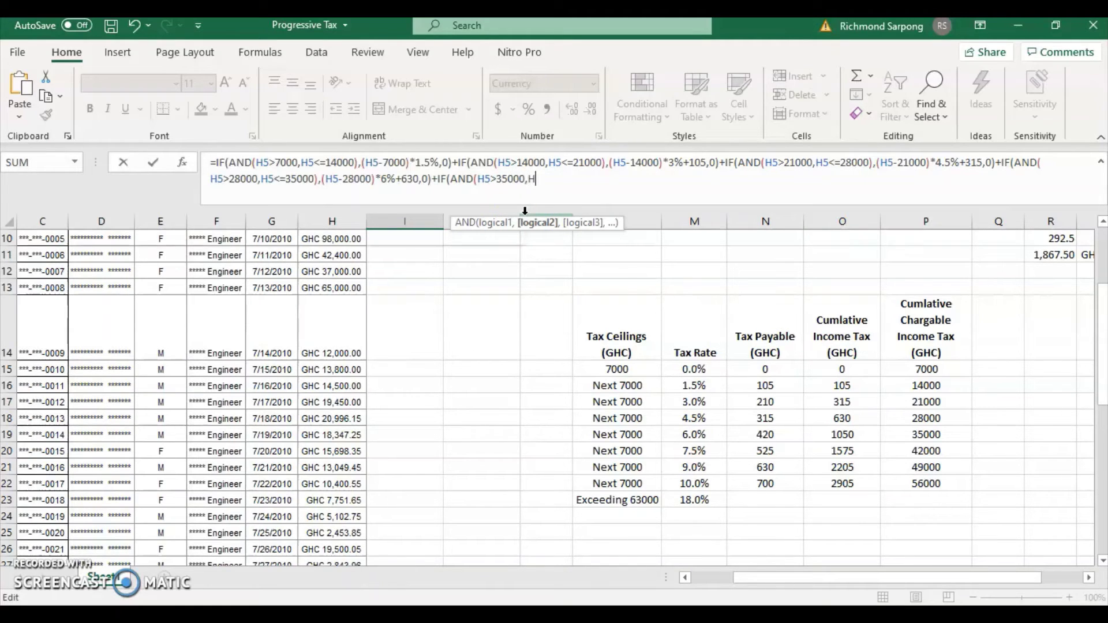
type("5<=")
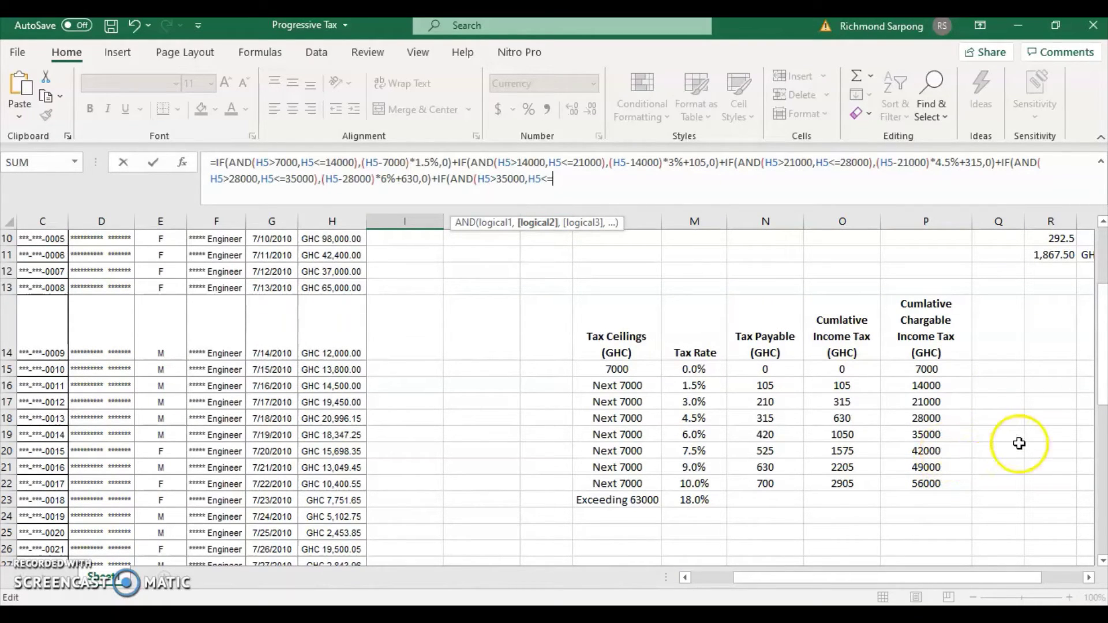
type("42000),")
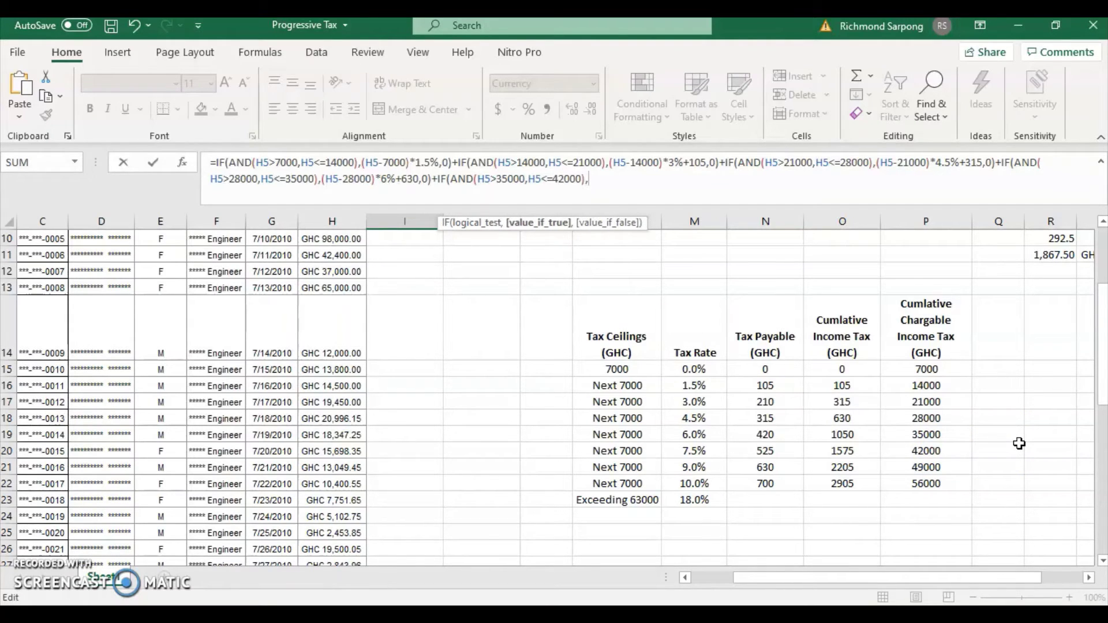
Step: Complete the fifth IF with (H5-35000)*7.5%+1050 if true and 0 if false
type("(H5-35000)*")
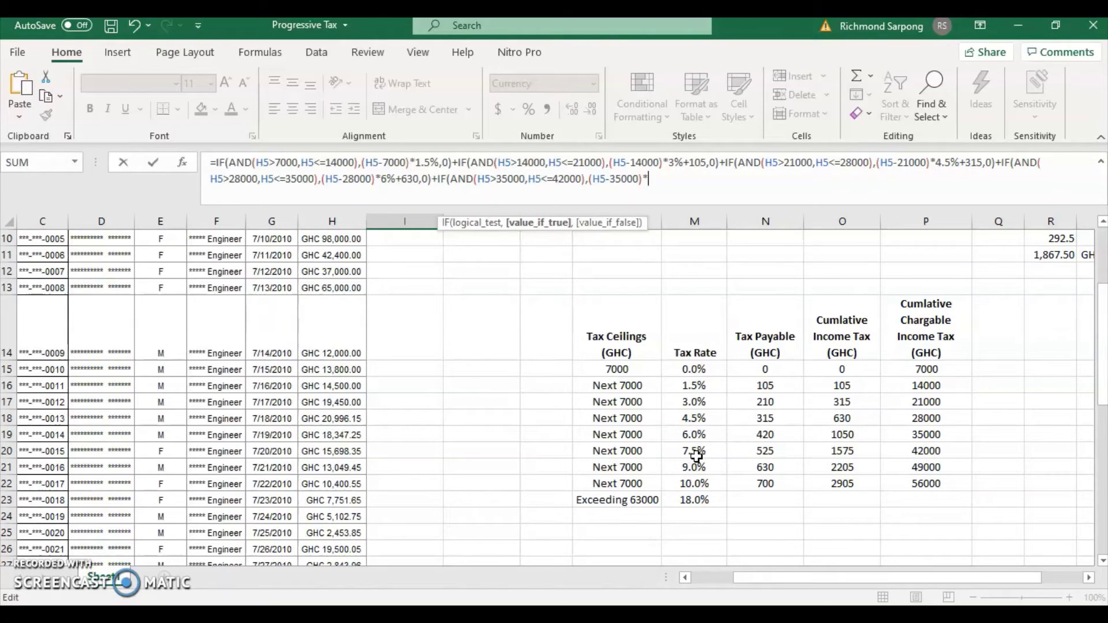
type("7.5%+")
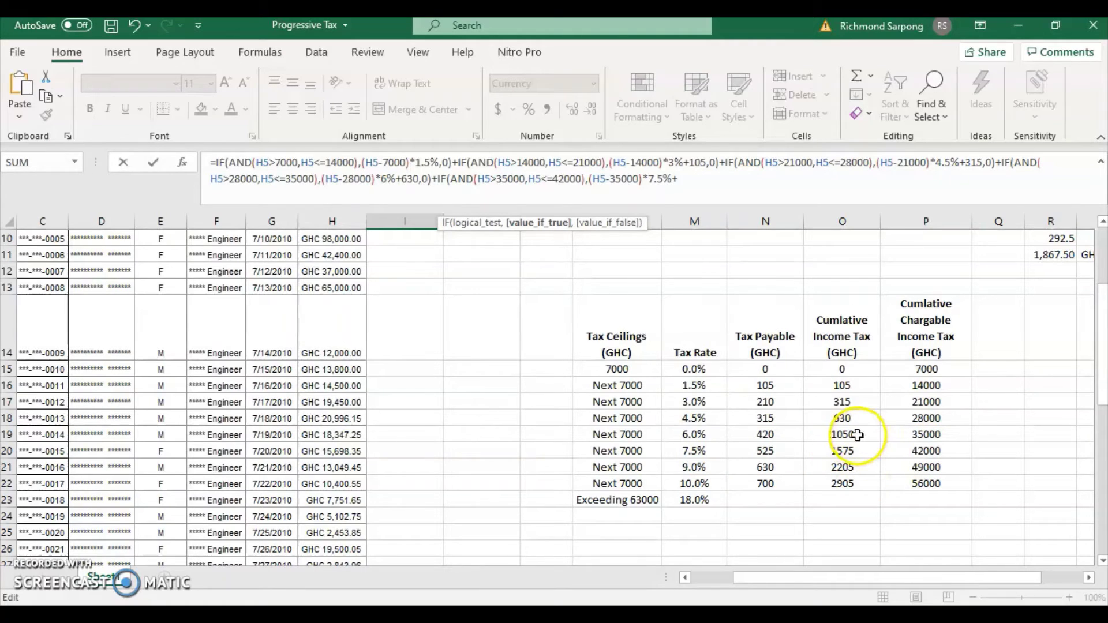
type("1050")
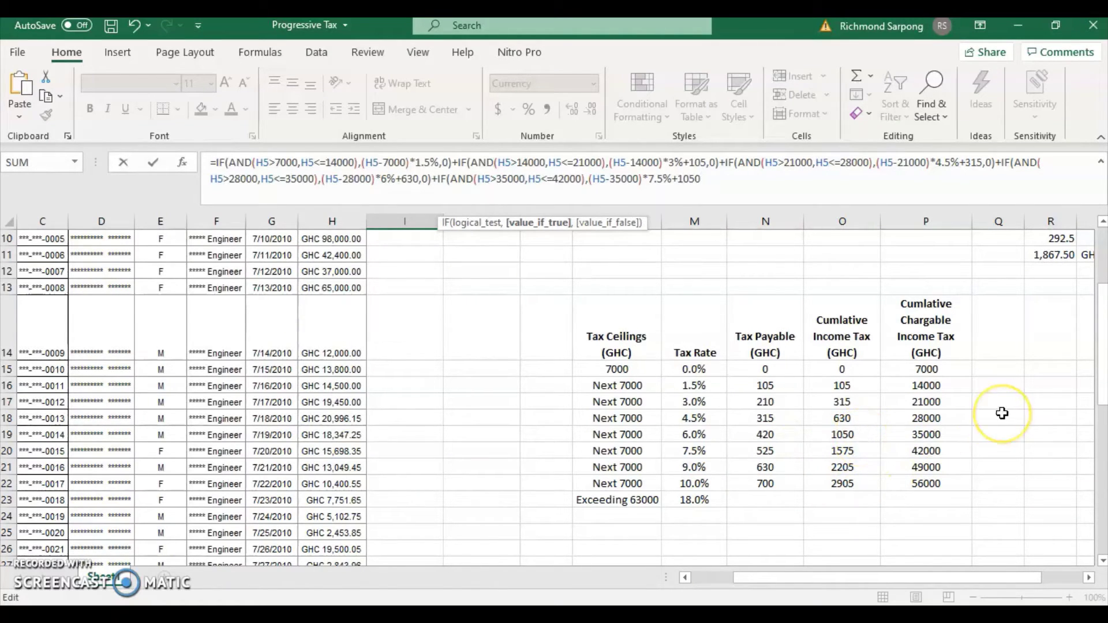
type(",")
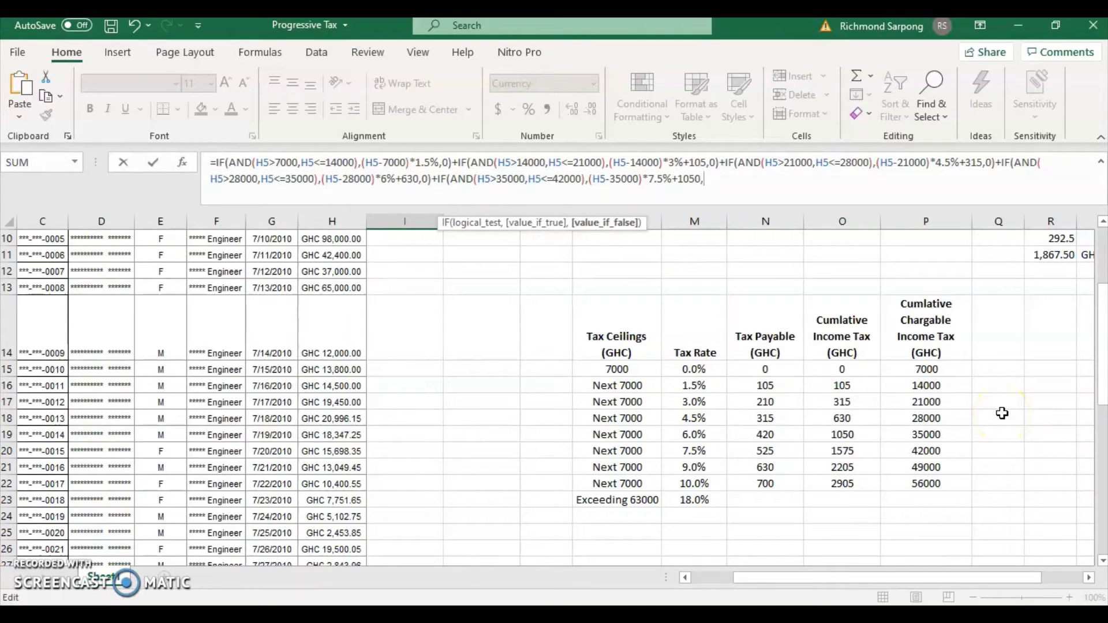
type("0)+")
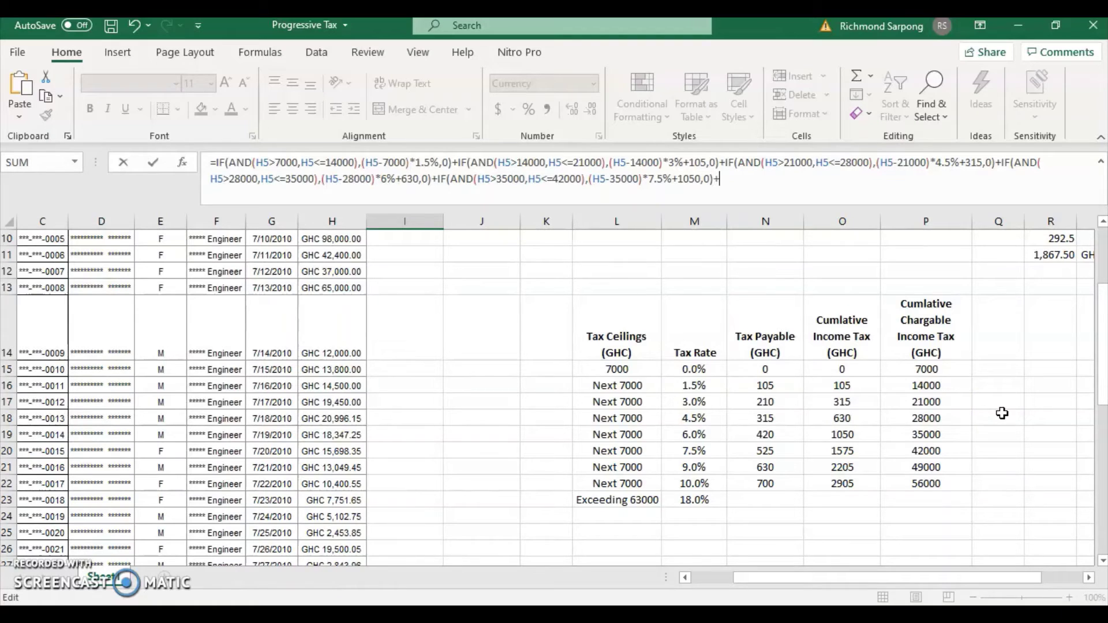
Step: Append a sixth IF to the formula with the condition AND(H5>42000,H5<=49000)
type("IN")
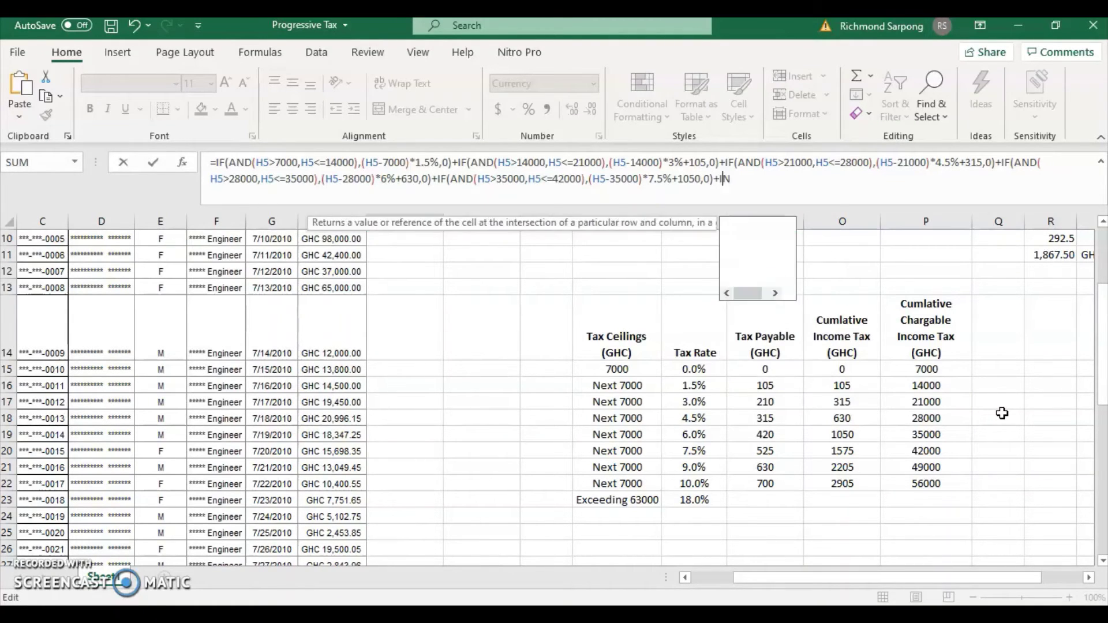
key("BackSpace")
type("F(AND")
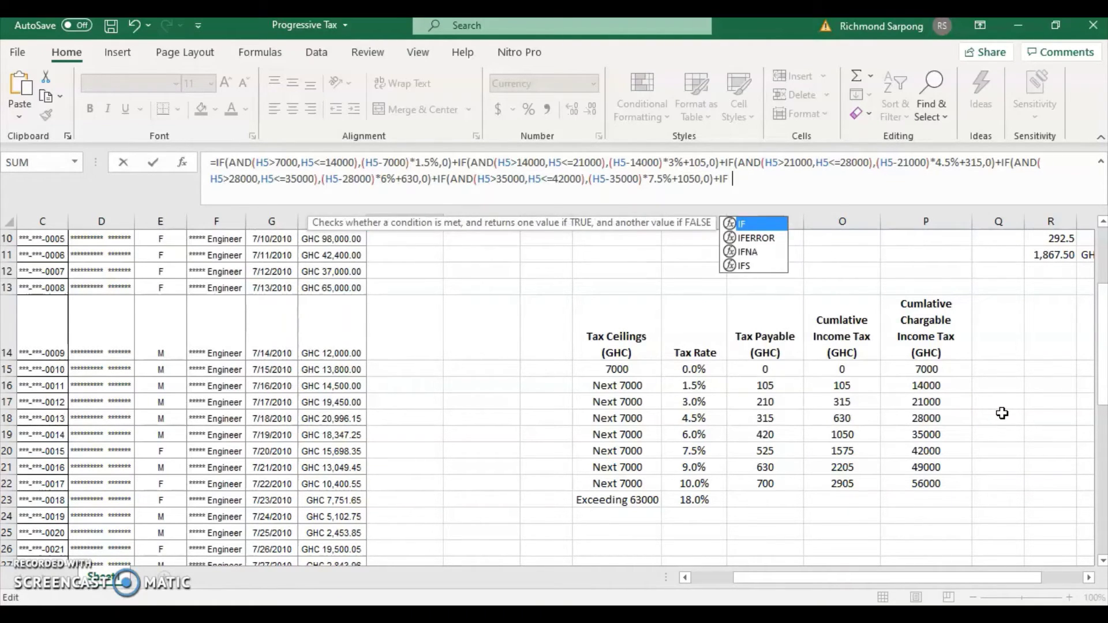
type("(")
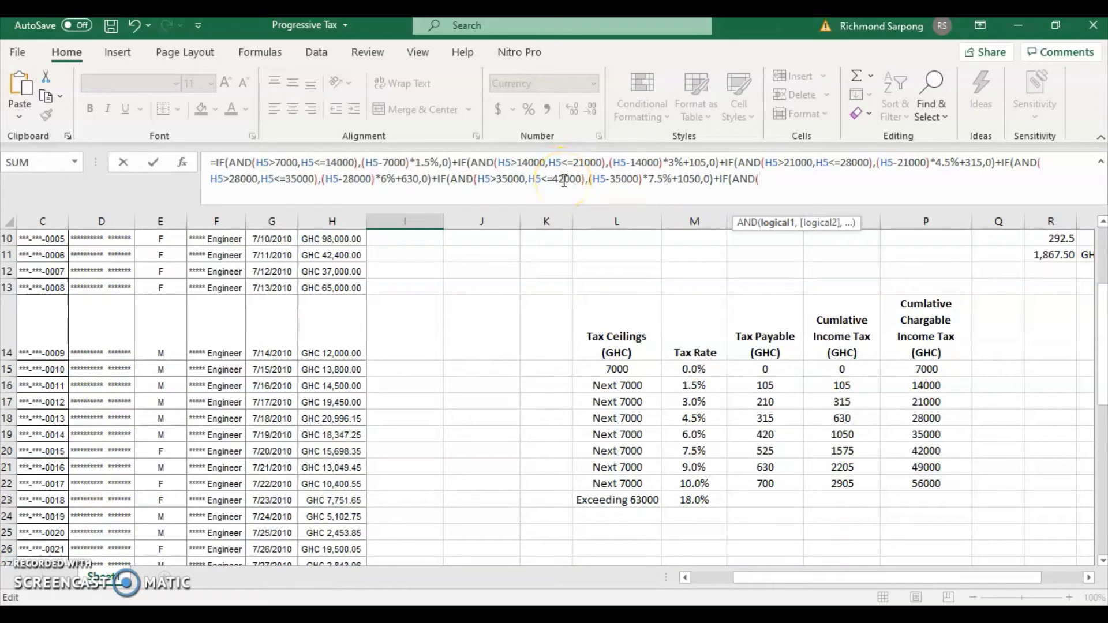
type("H5>42000,")
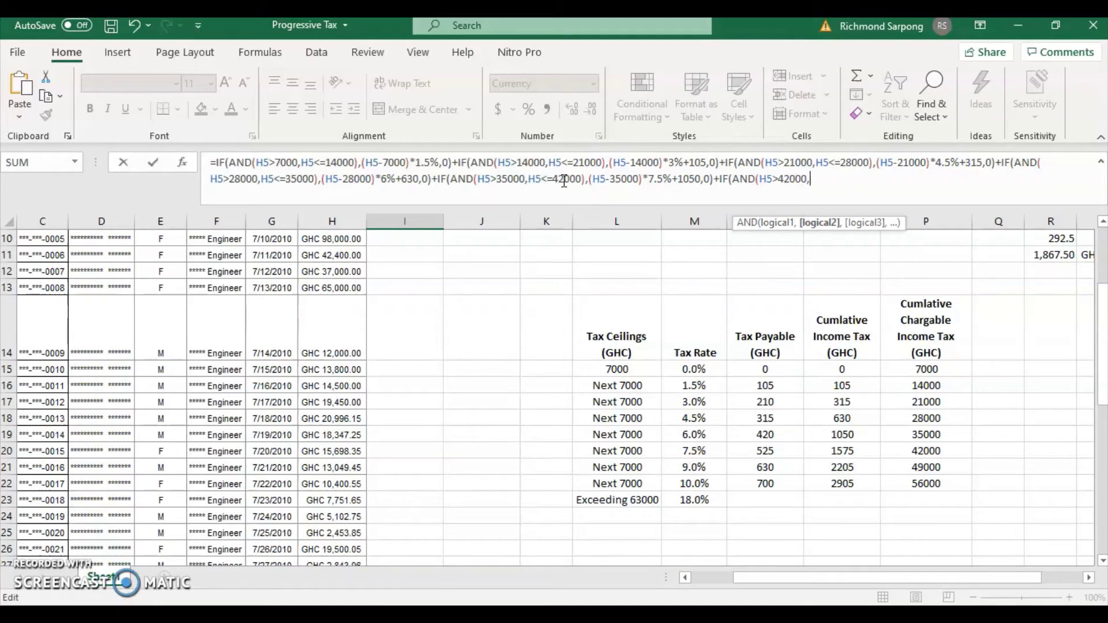
type("H5<=")
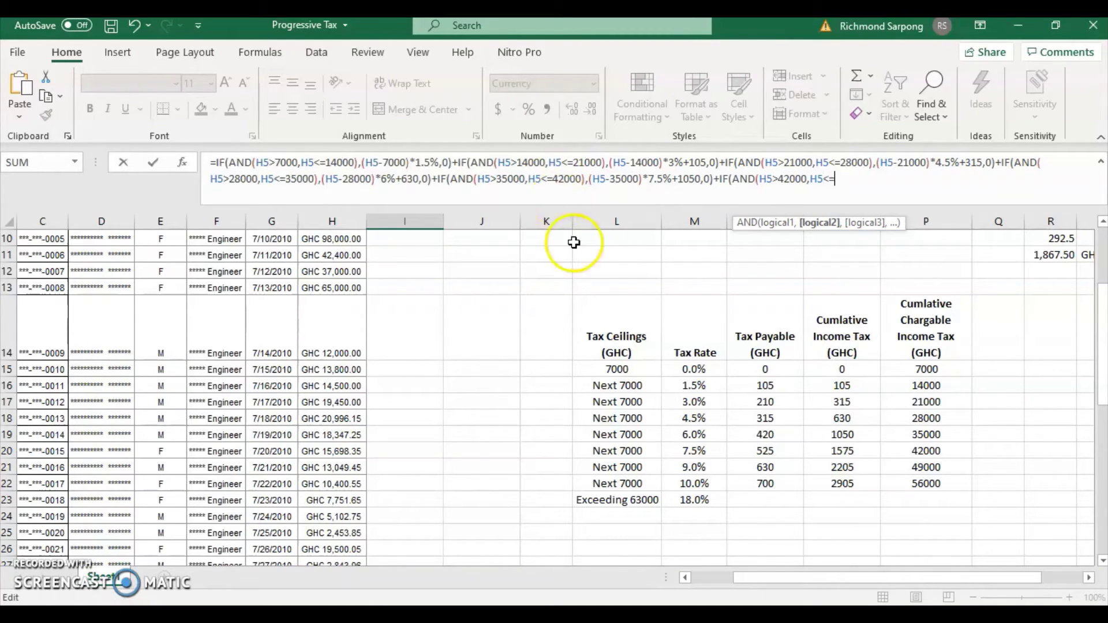
type("4")
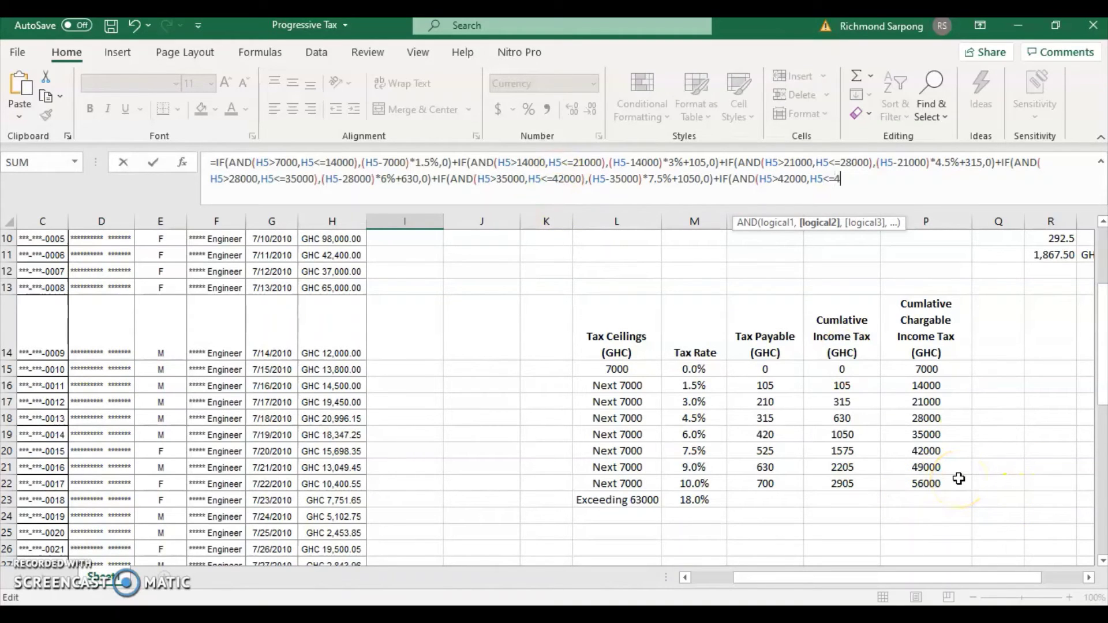
type("9000)")
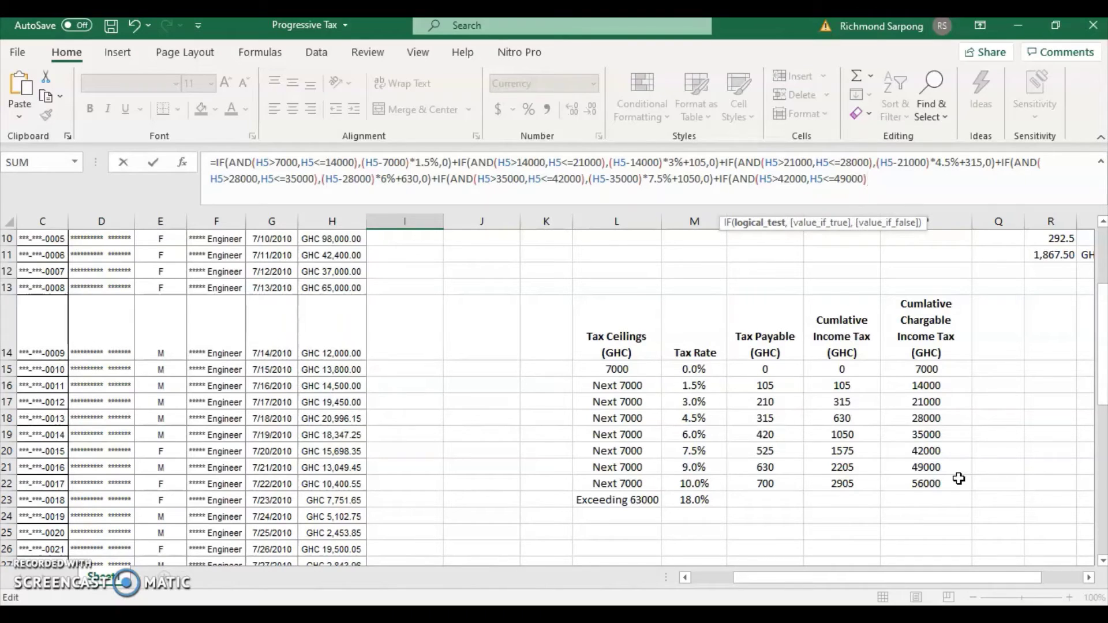
type(",")
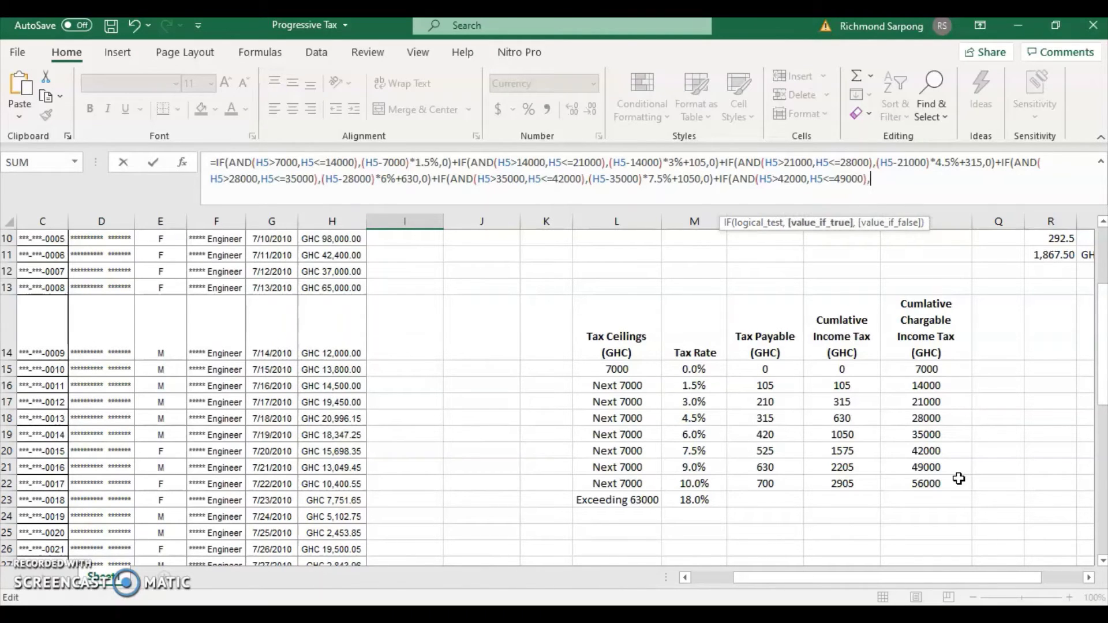
Step: Complete the sixth IF with (H5-42000)*9%+1575 if true and 0 if false
type("(H")
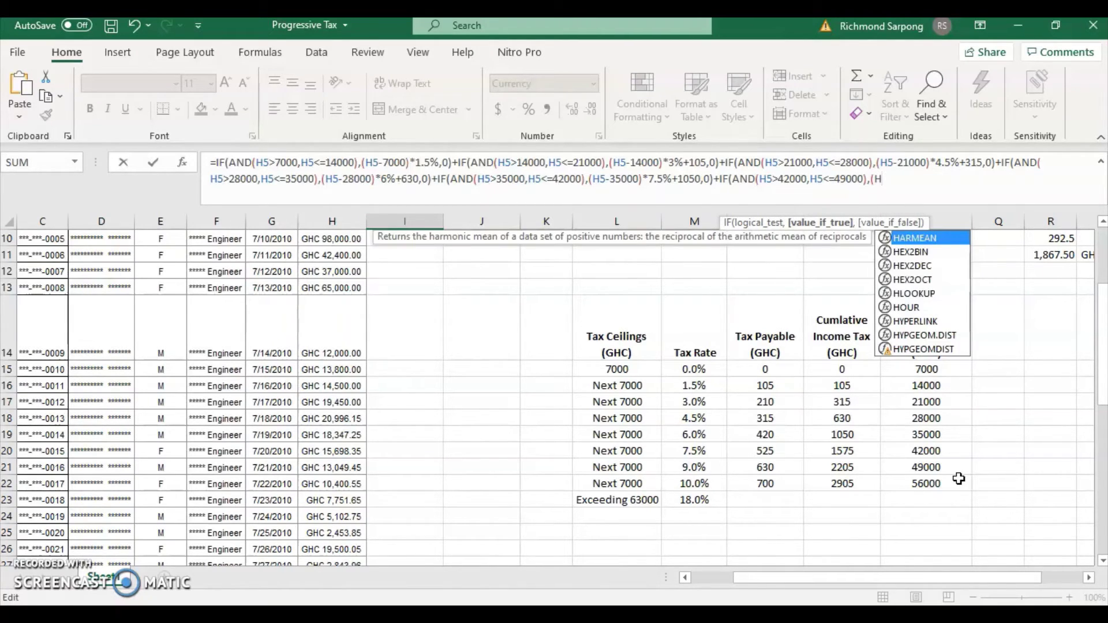
type("5-")
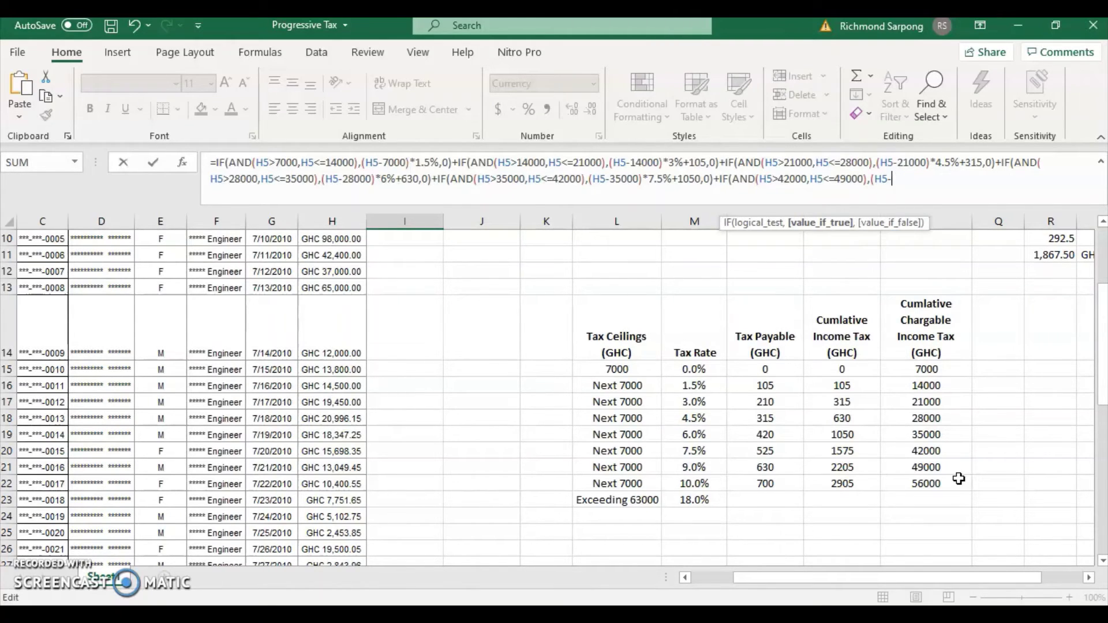
type("42000)*")
type("9%+")
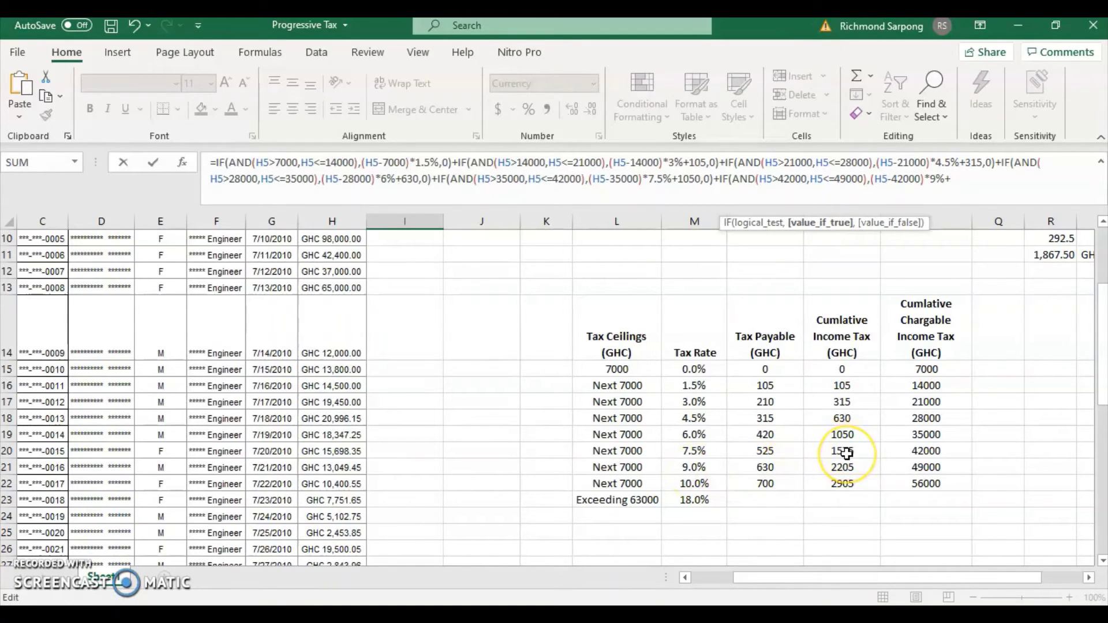
type("157")
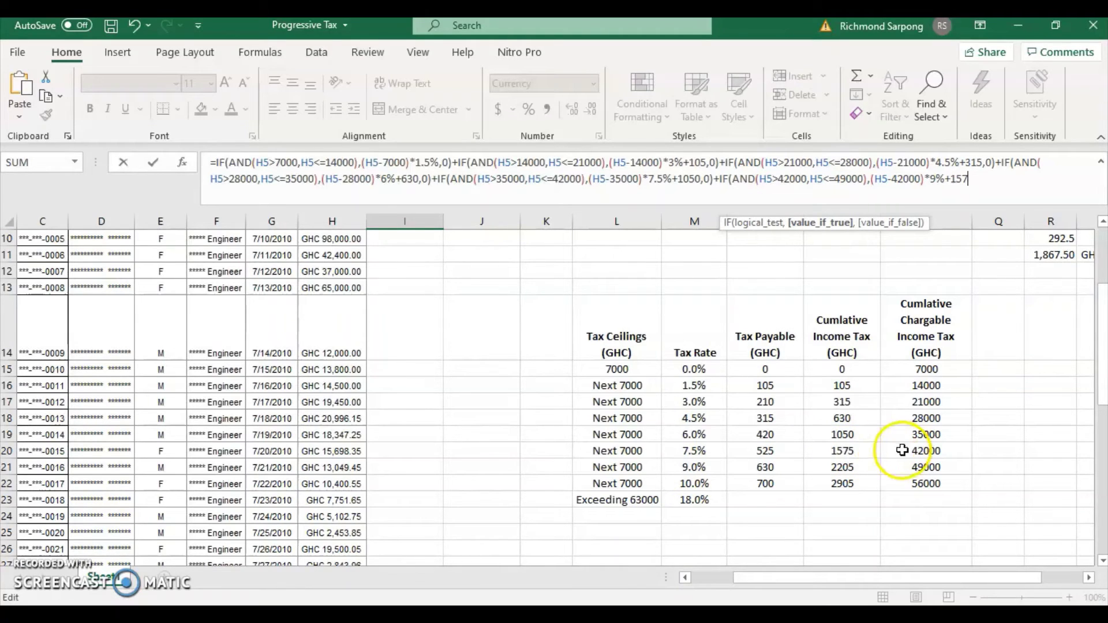
type("5")
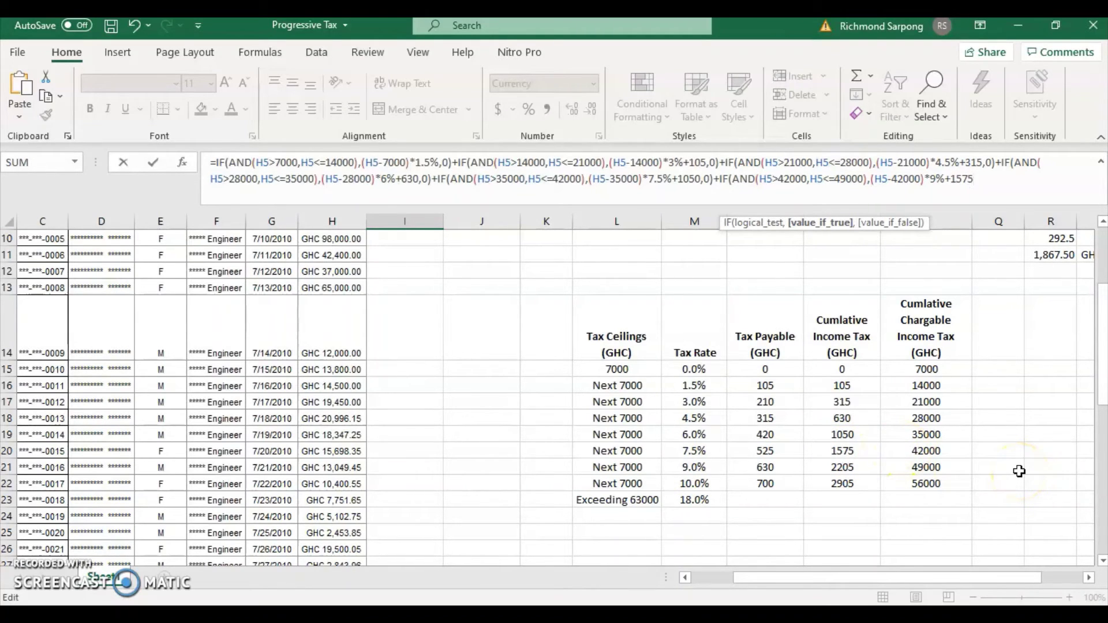
type(")")
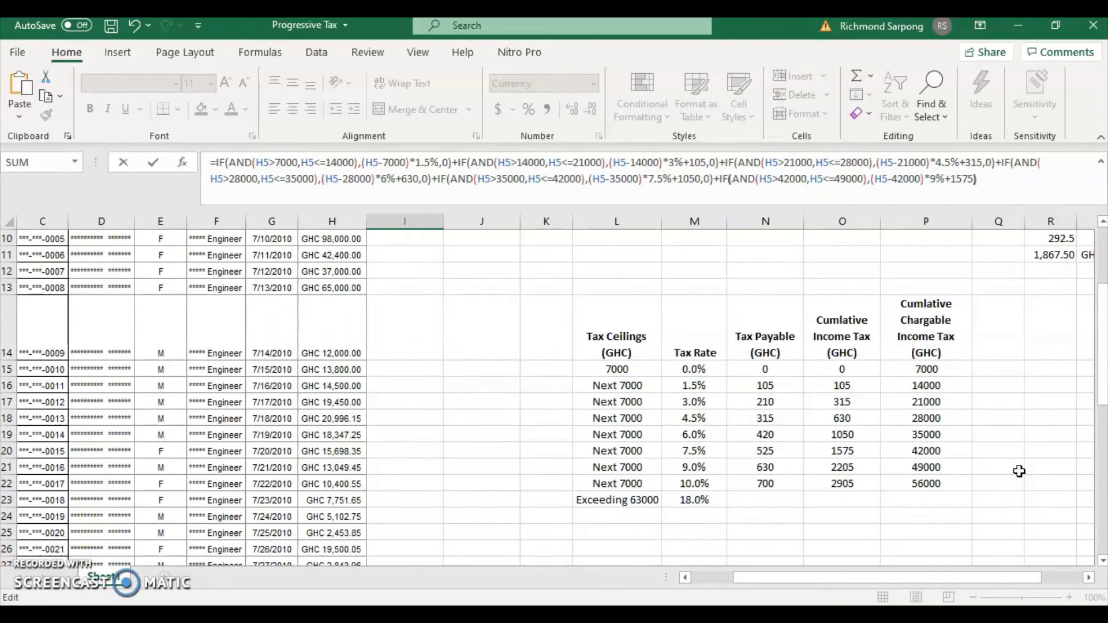
key("Left")
type(",0")
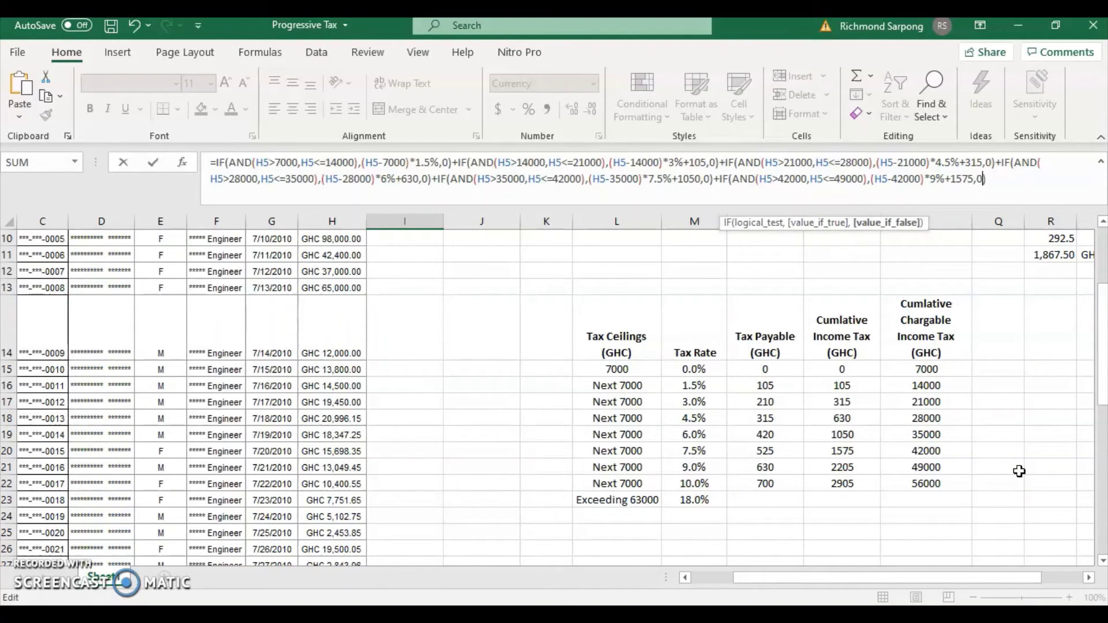
key("Right")
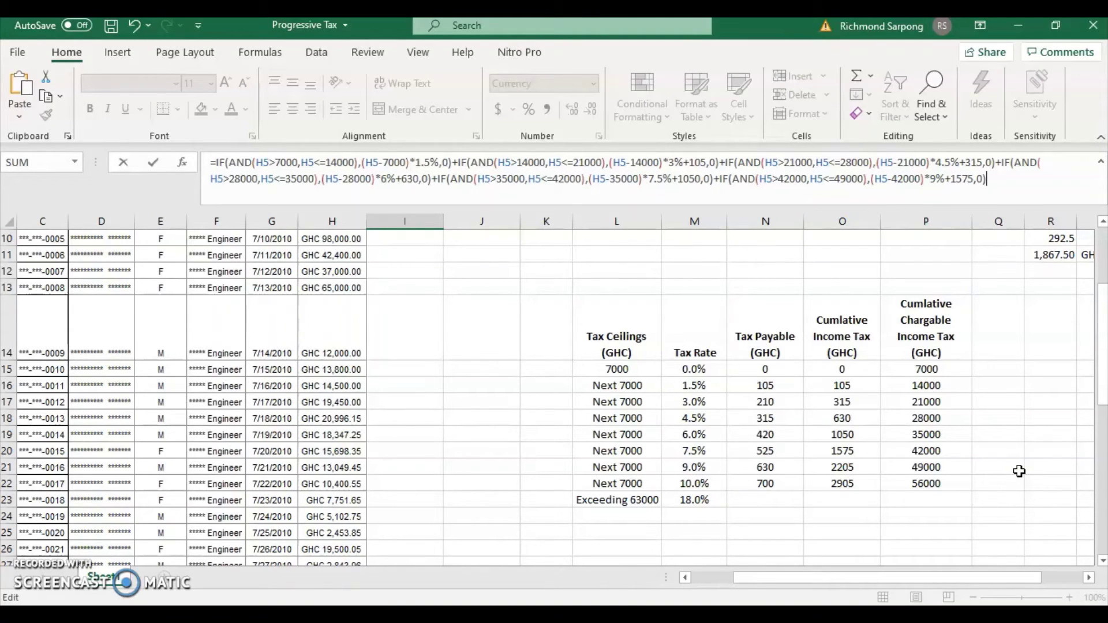
Step: Append a seventh IF to the tax formula with the condition AND(H5>49000,H5<=56000)
type("+IF(AND")
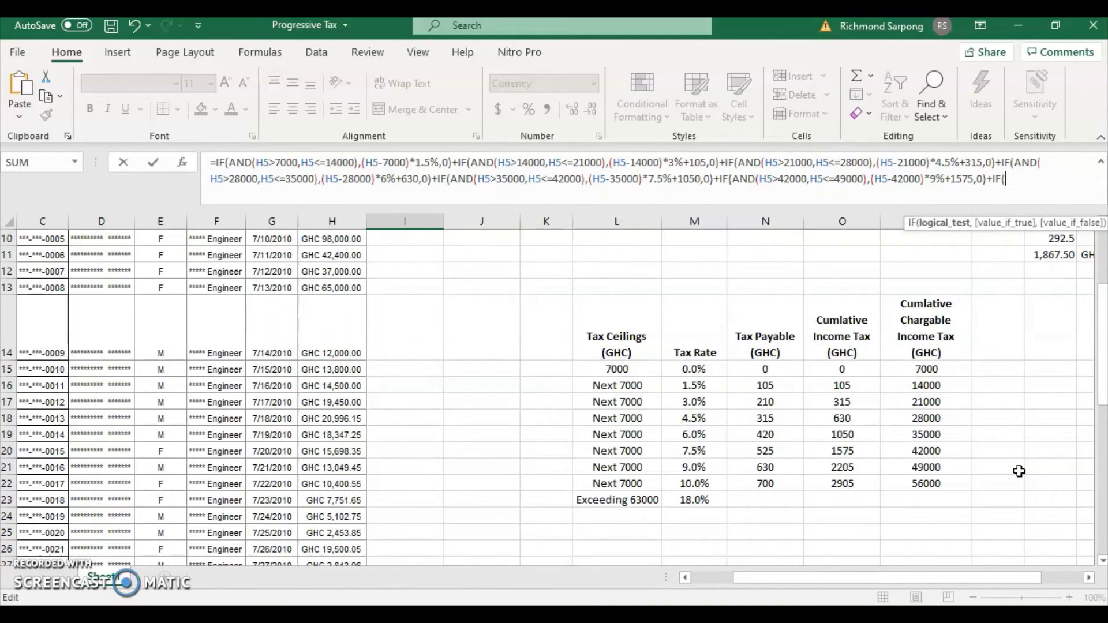
type("(")
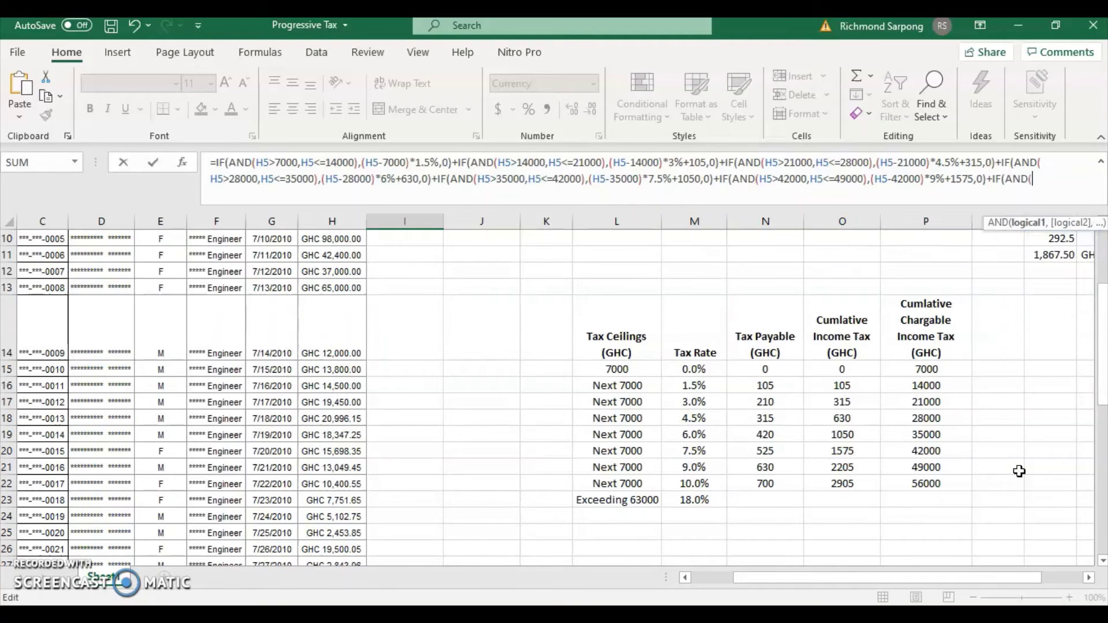
type("H5>")
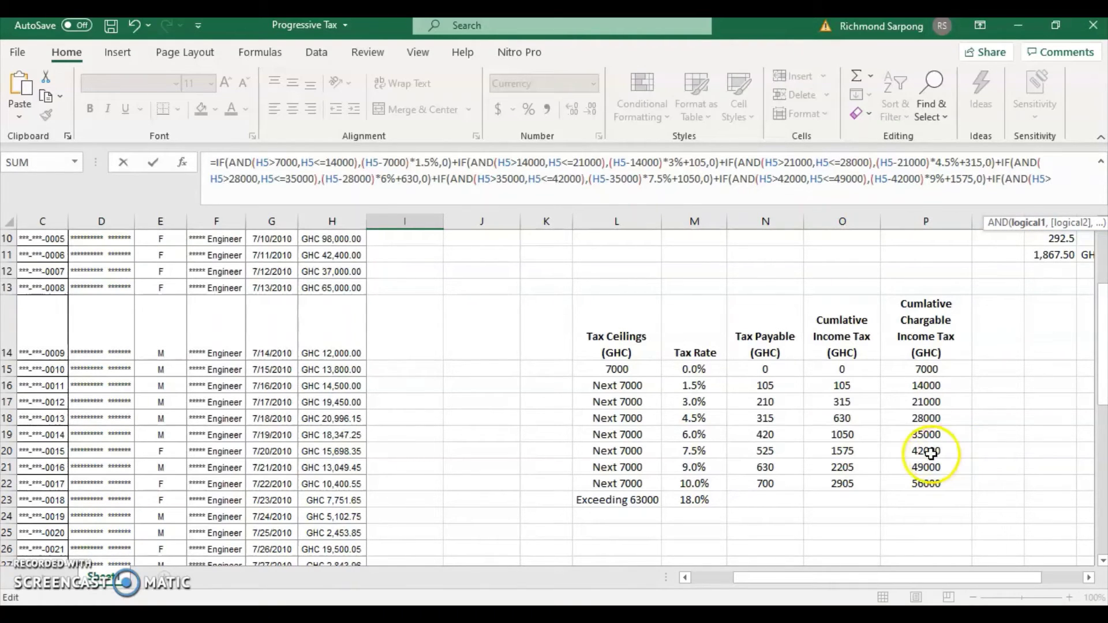
left_click(886, 267)
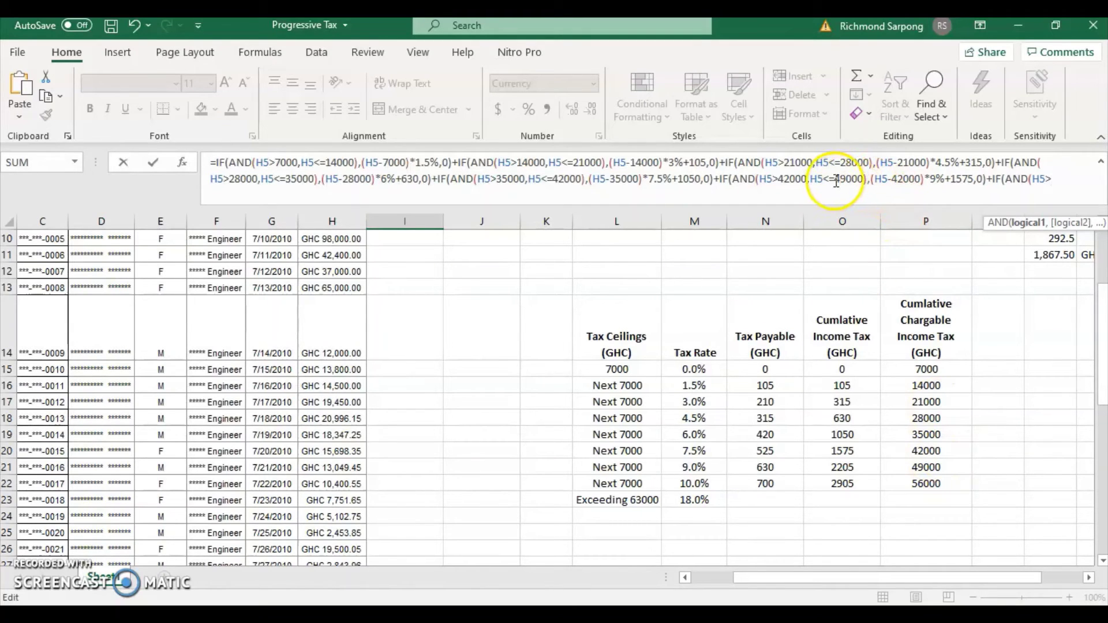
type("49000")
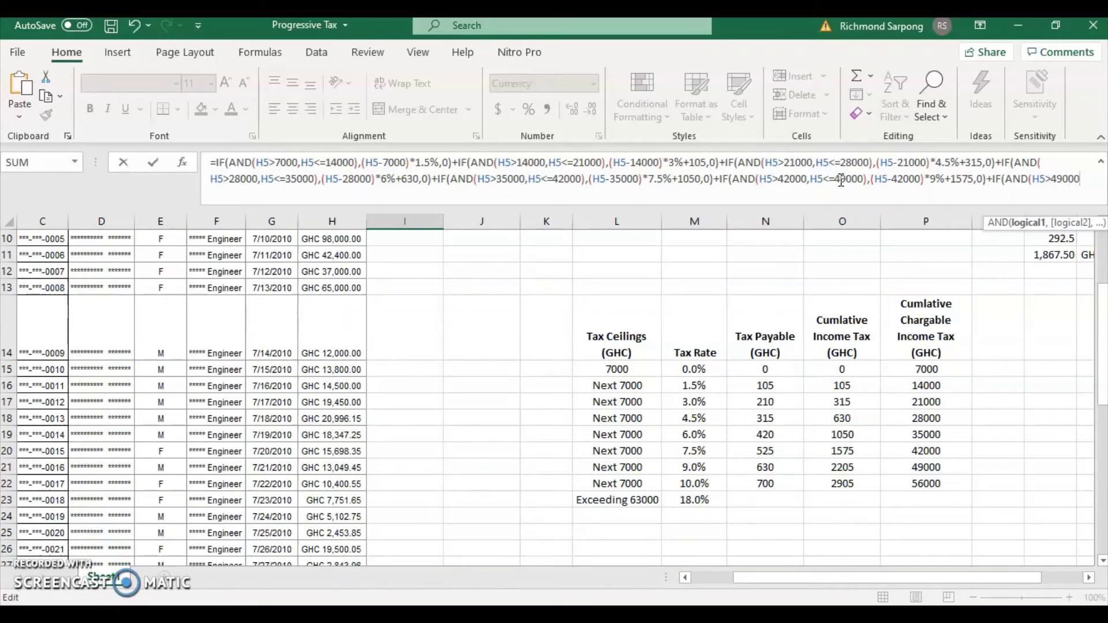
type(",H5")
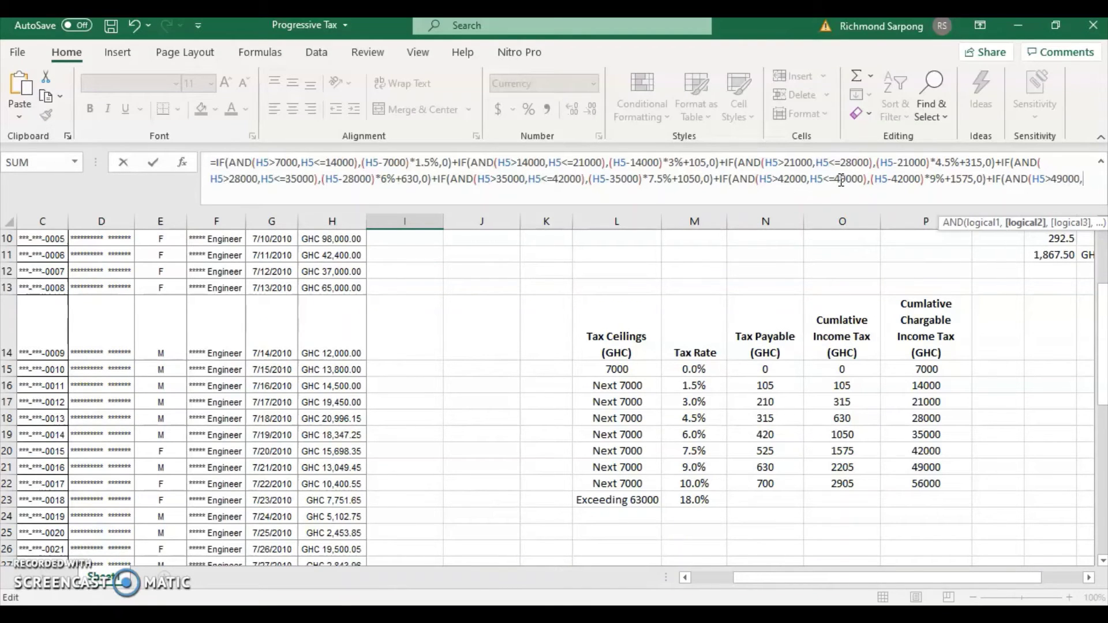
type("<=")
type("56000)")
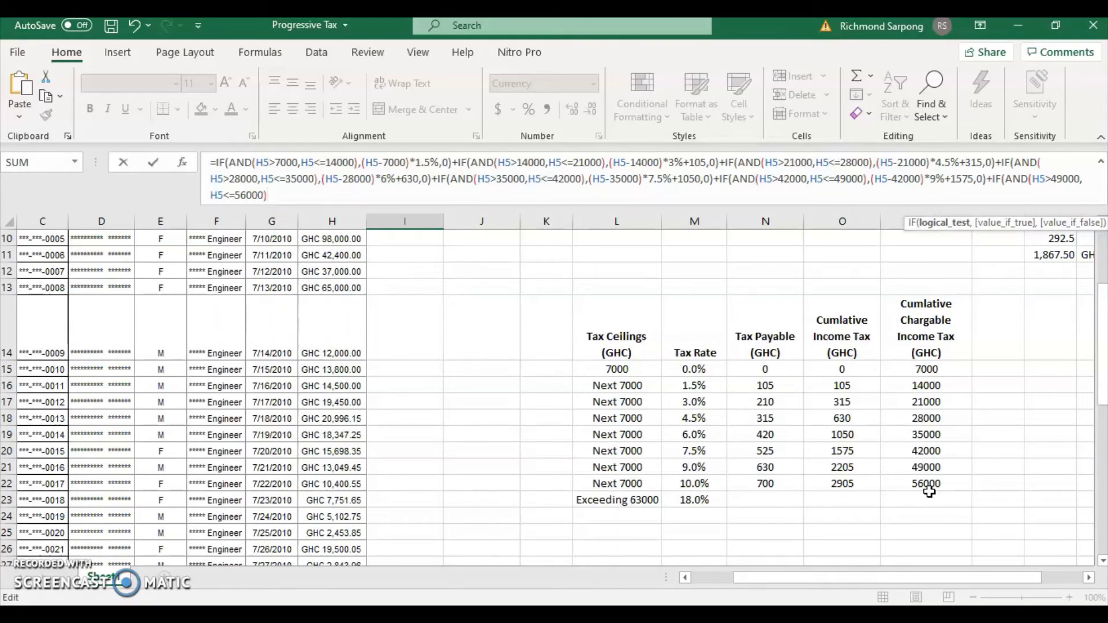
Step: Complete the seventh IF with (H5-49000)*10%+2205 if true and 0 if false, and add an eighth IF to the formula
type(",")
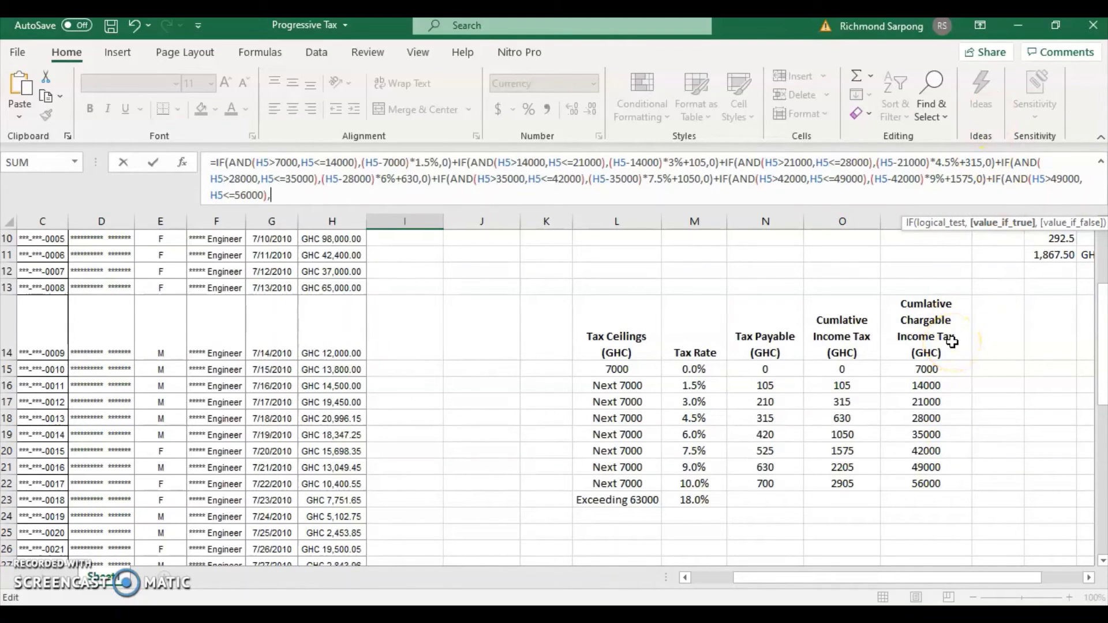
type("(")
type("H")
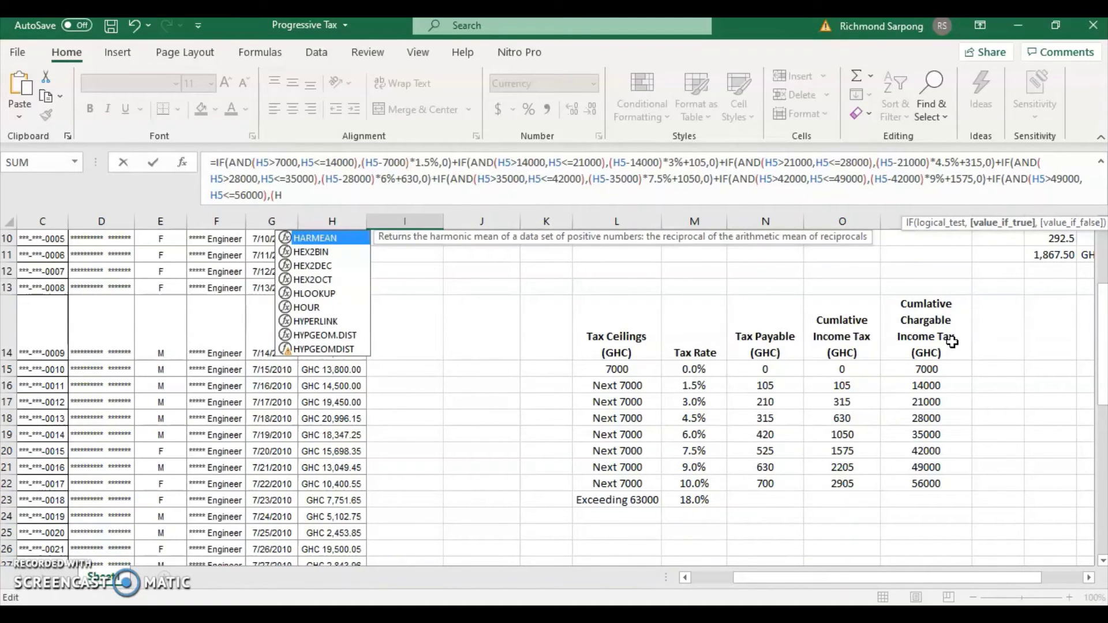
type("5")
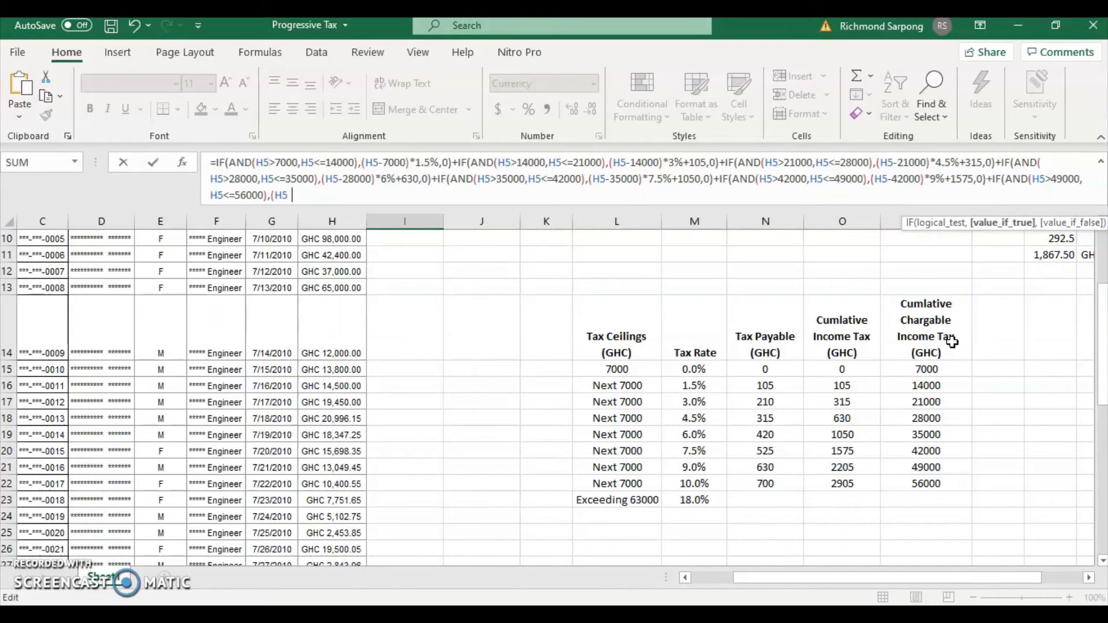
type("-49000")
type(")*")
type("10%")
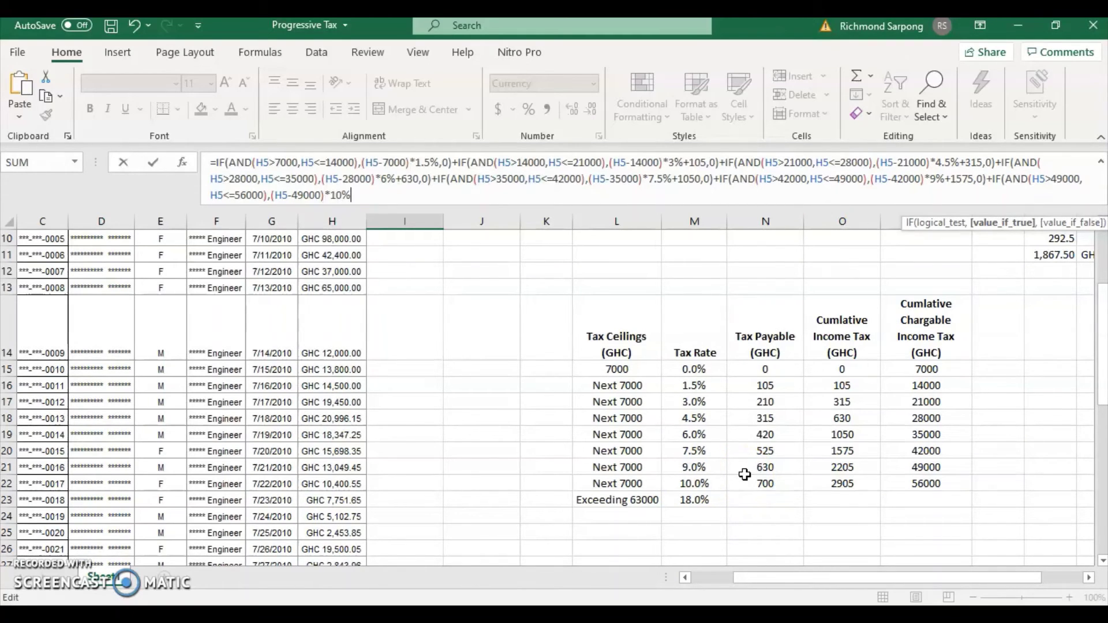
type("+")
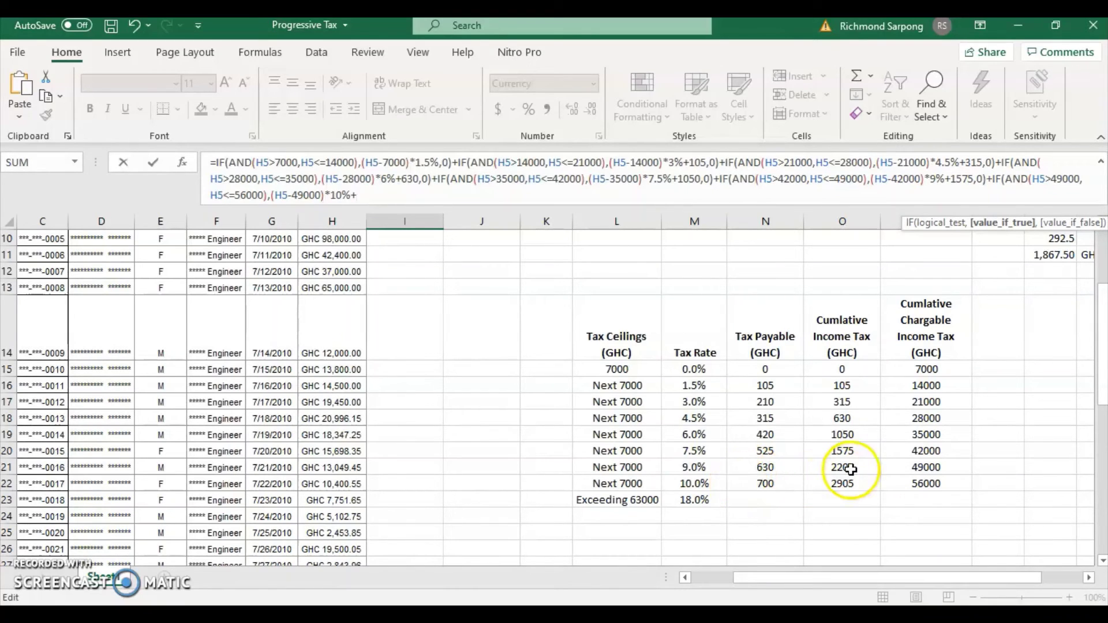
type("22")
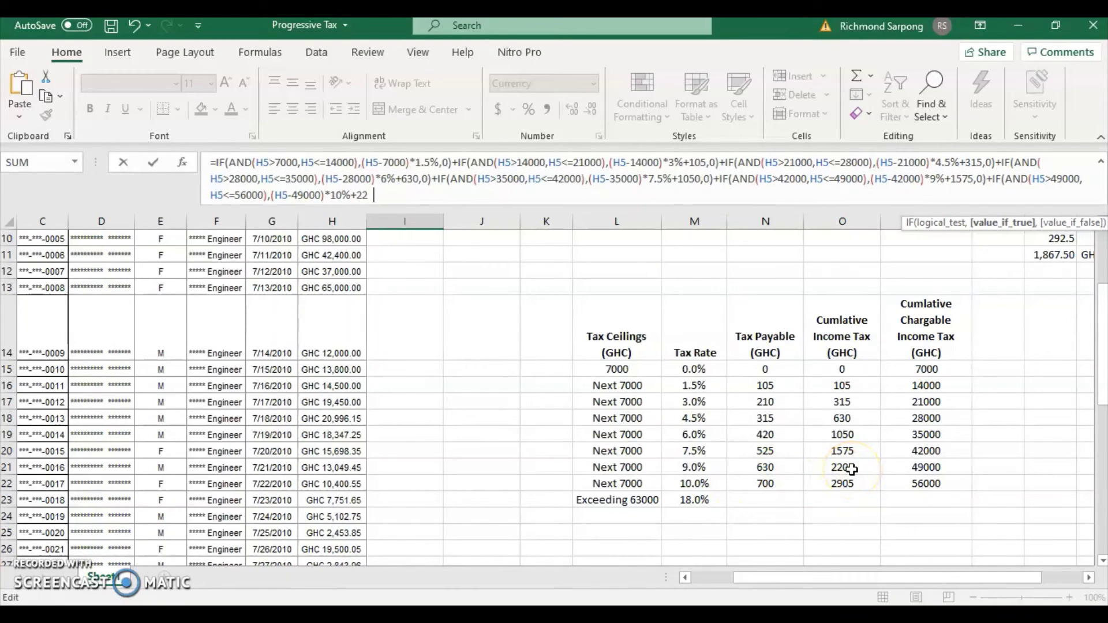
type("05")
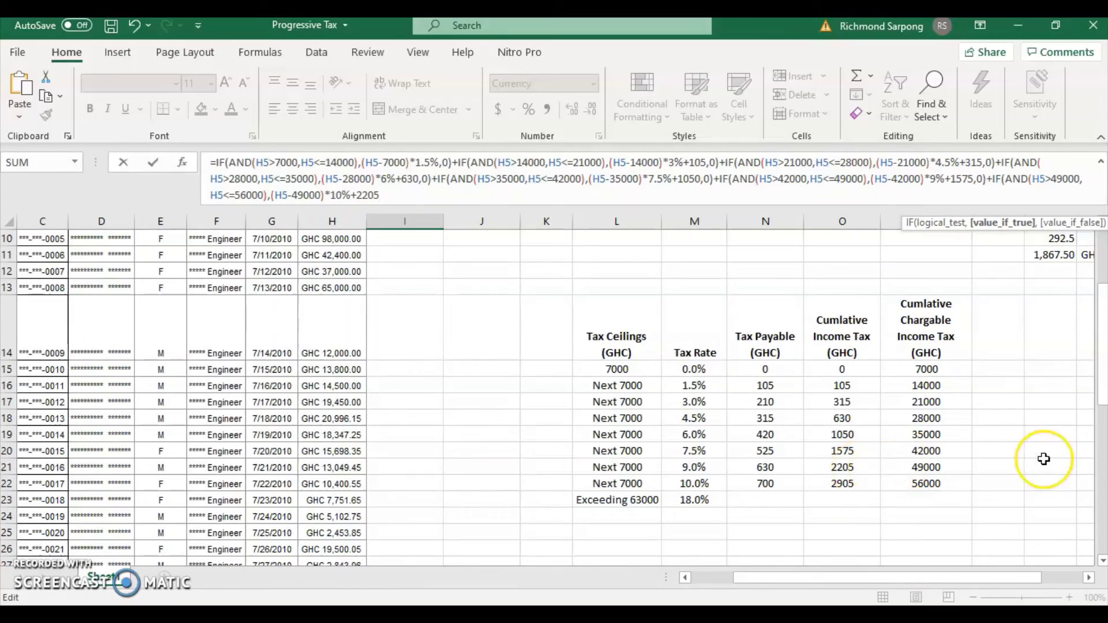
type(",0")
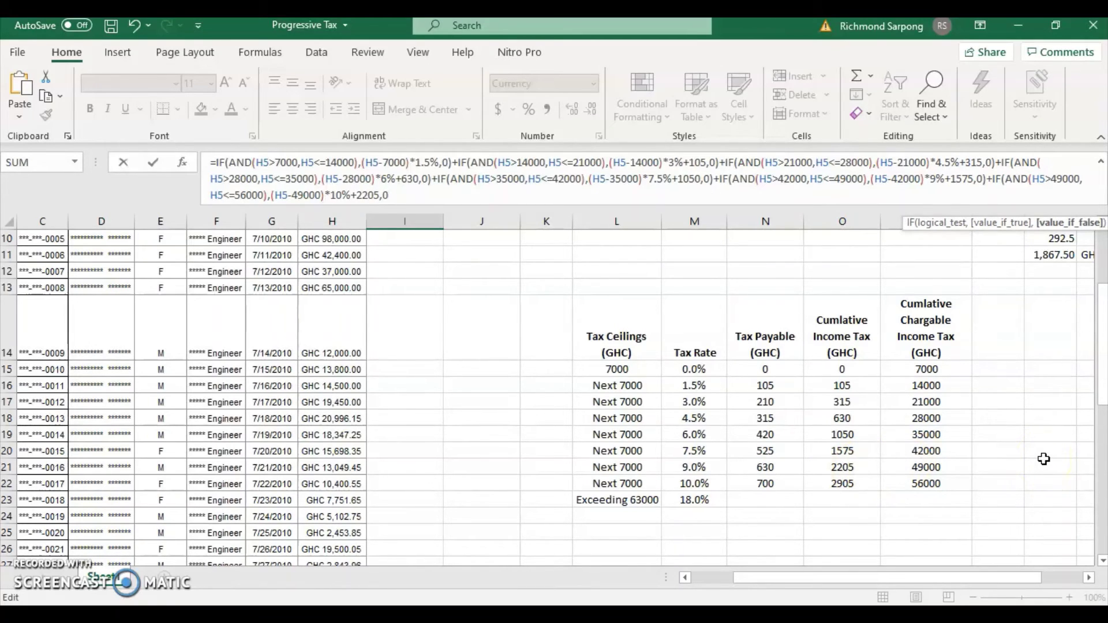
type(")+")
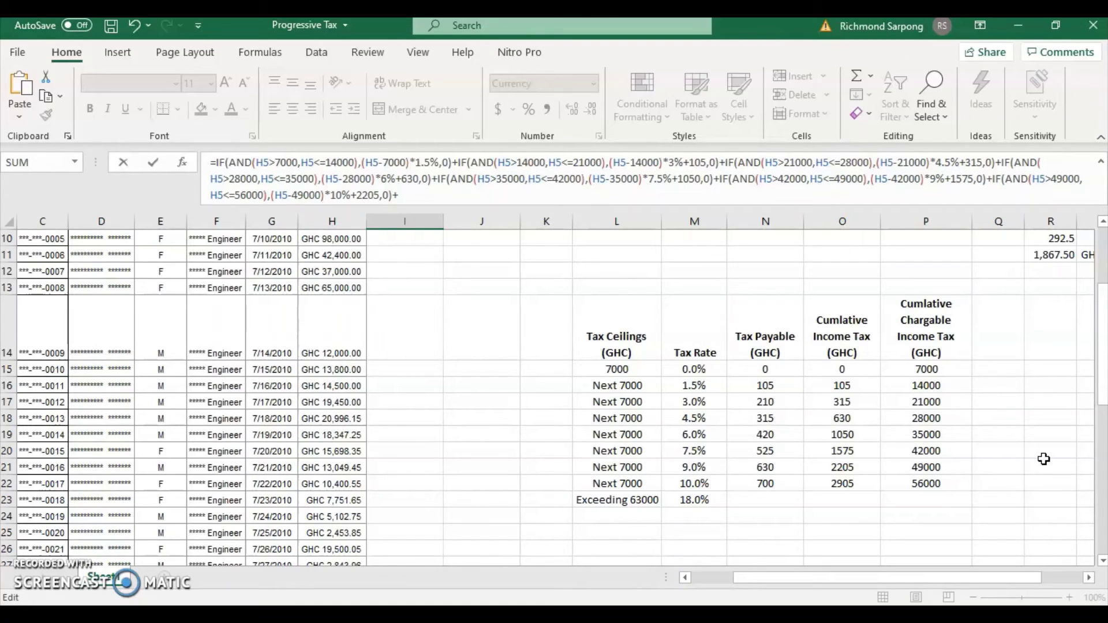
type("IF")
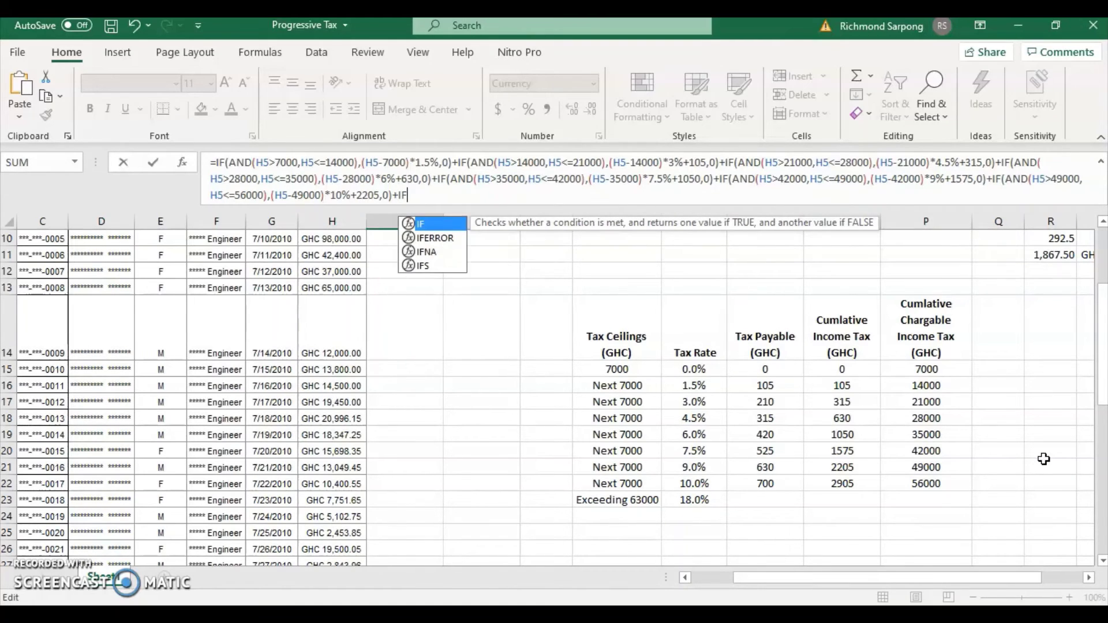
type("(AND")
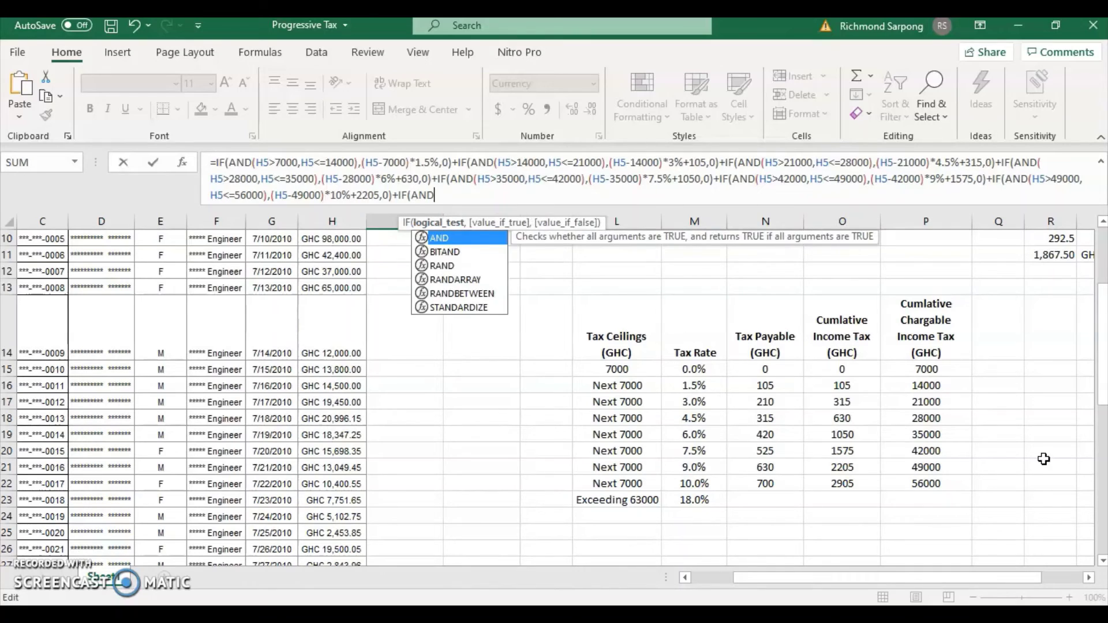
type("(H")
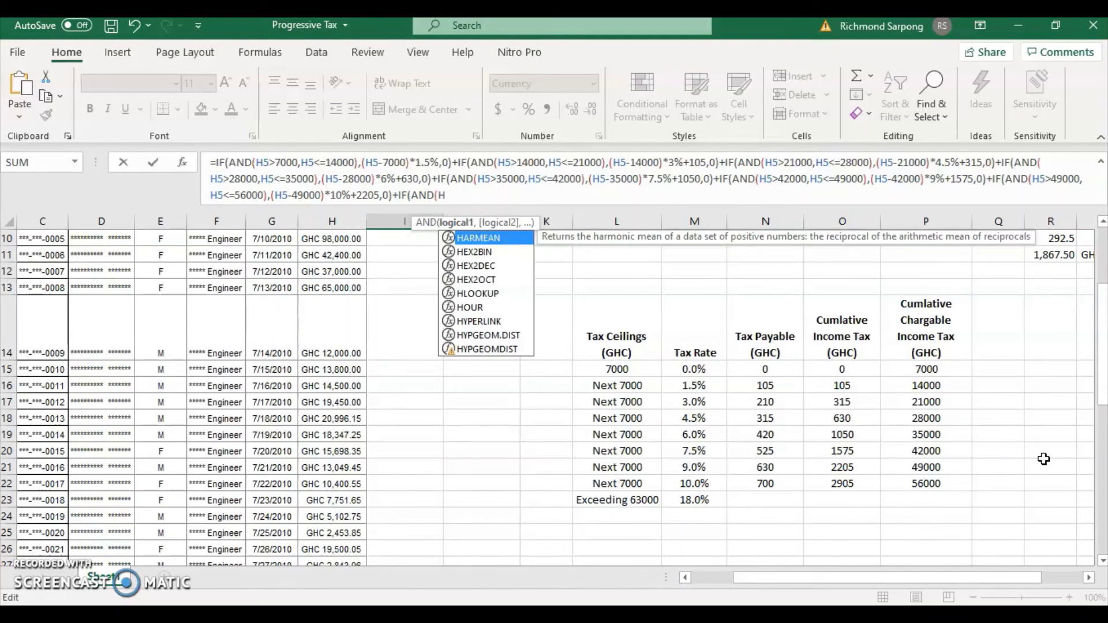
type("5>56")
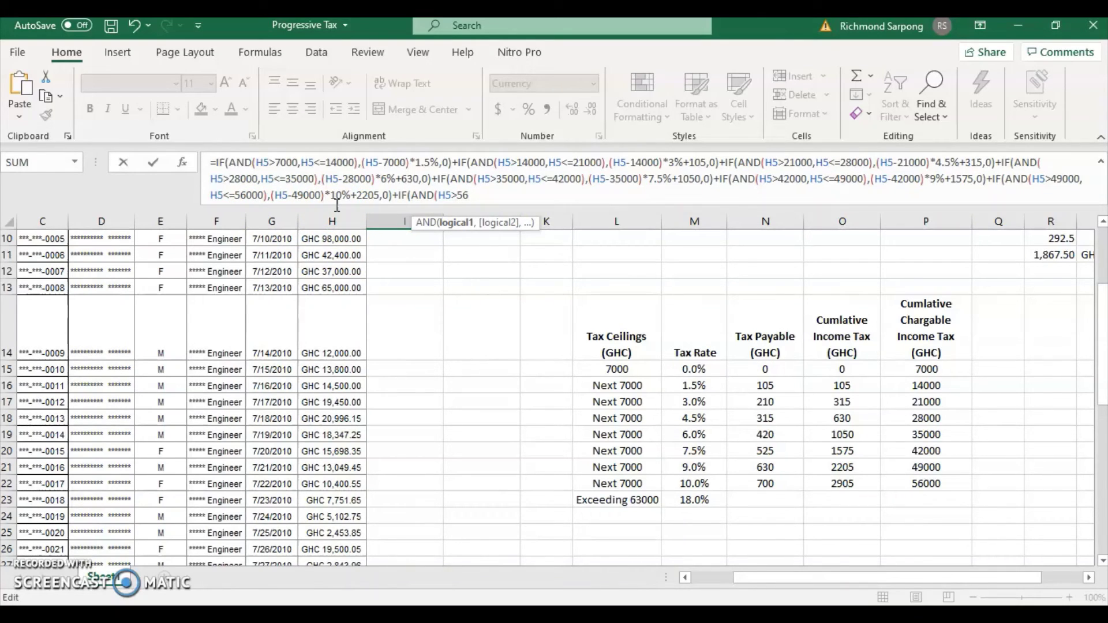
left_click(451, 195)
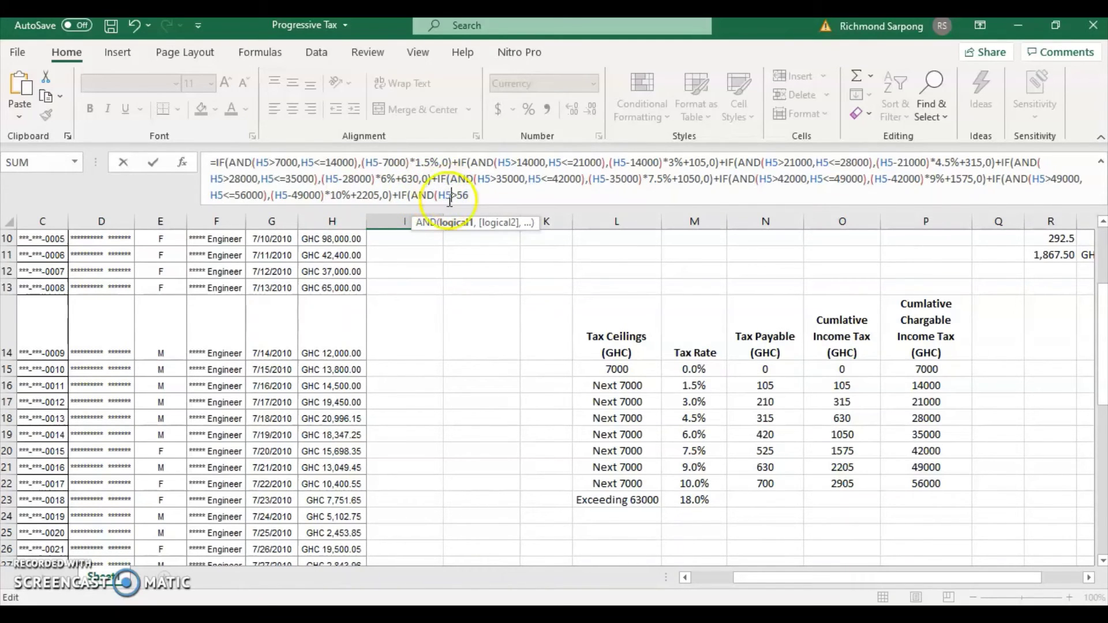
left_click(469, 193)
key("BackSpace")
key("BackSpace")
key("BackSpace")
key("BackSpace")
key("BackSpace")
key("BackSpace")
key("BackSpace")
key("BackSpace")
key("BackSpace")
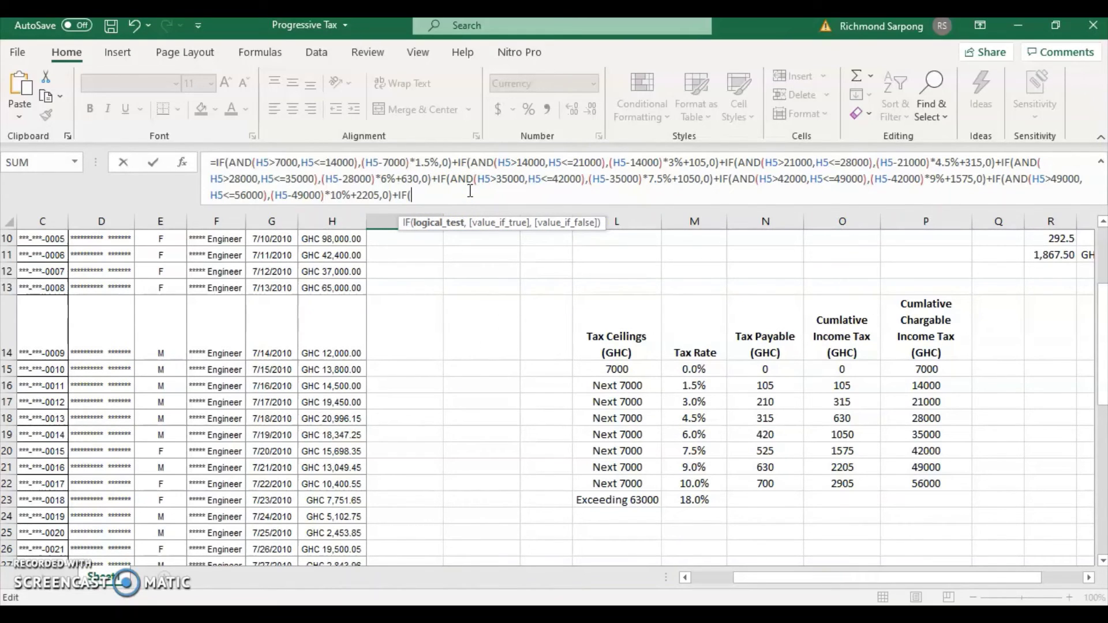
Step: Give the eighth IF the condition H5>56000 and the value (H5-56000)*18%+2905 if true
type("H5")
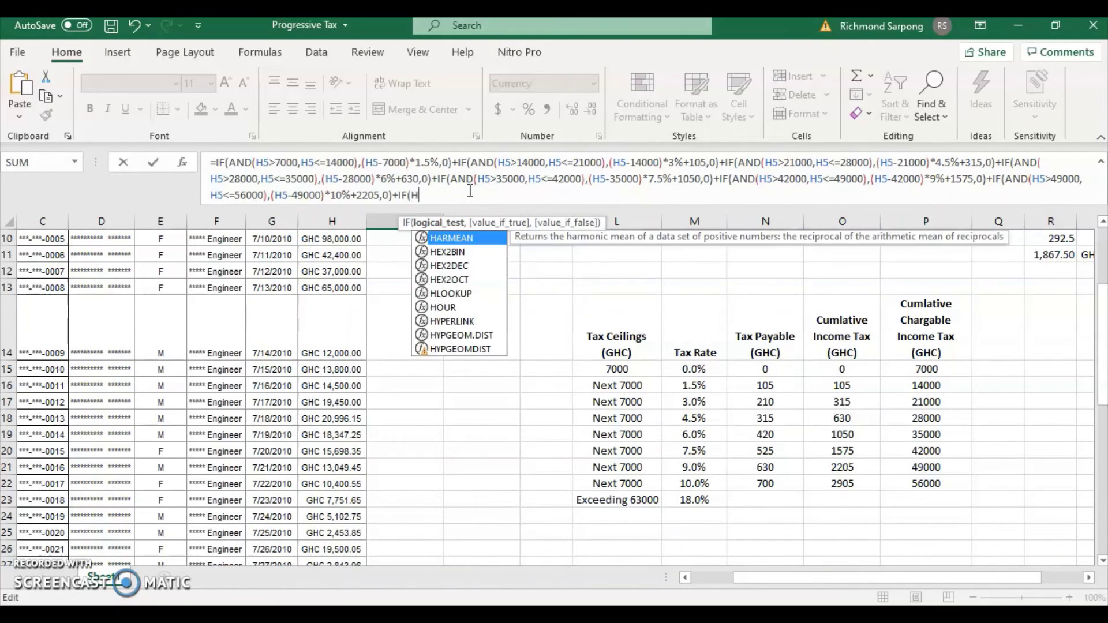
type(">")
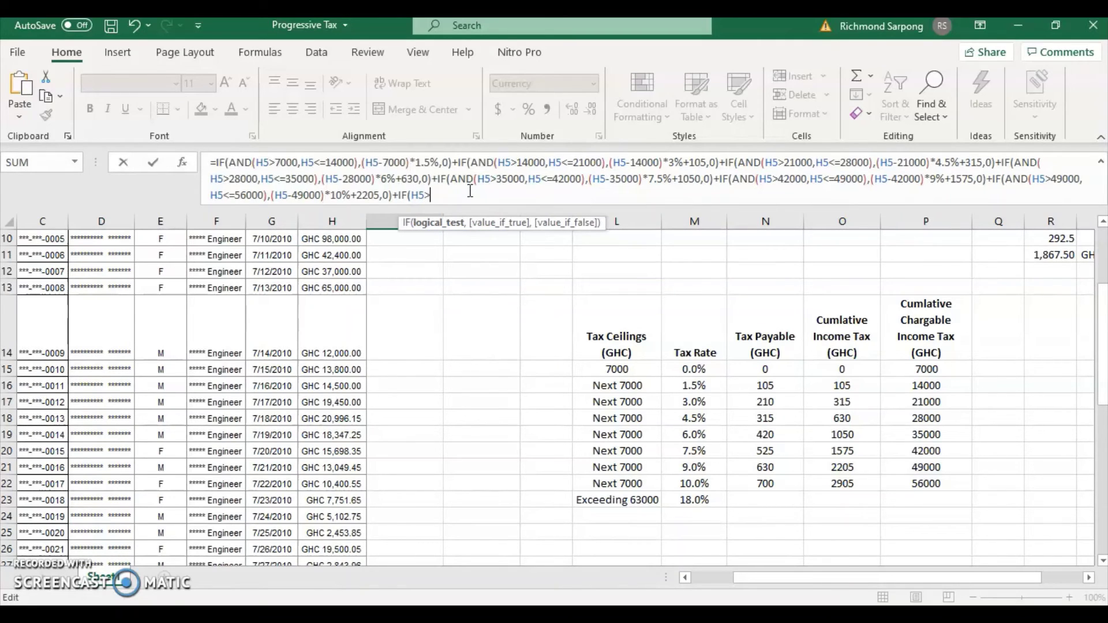
type("56000,H5-")
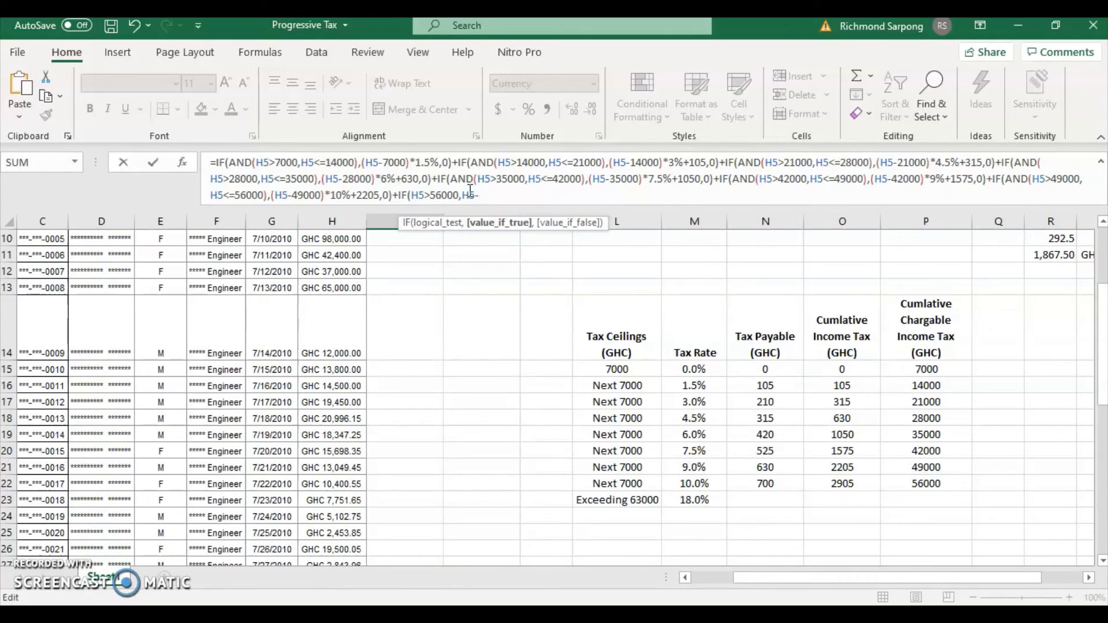
type("H")
key("BackSpace")
key("BackSpace")
key("BackSpace")
key("BackSpace")
type("H5-")
type("56000")
type("8%")
type("+2905")
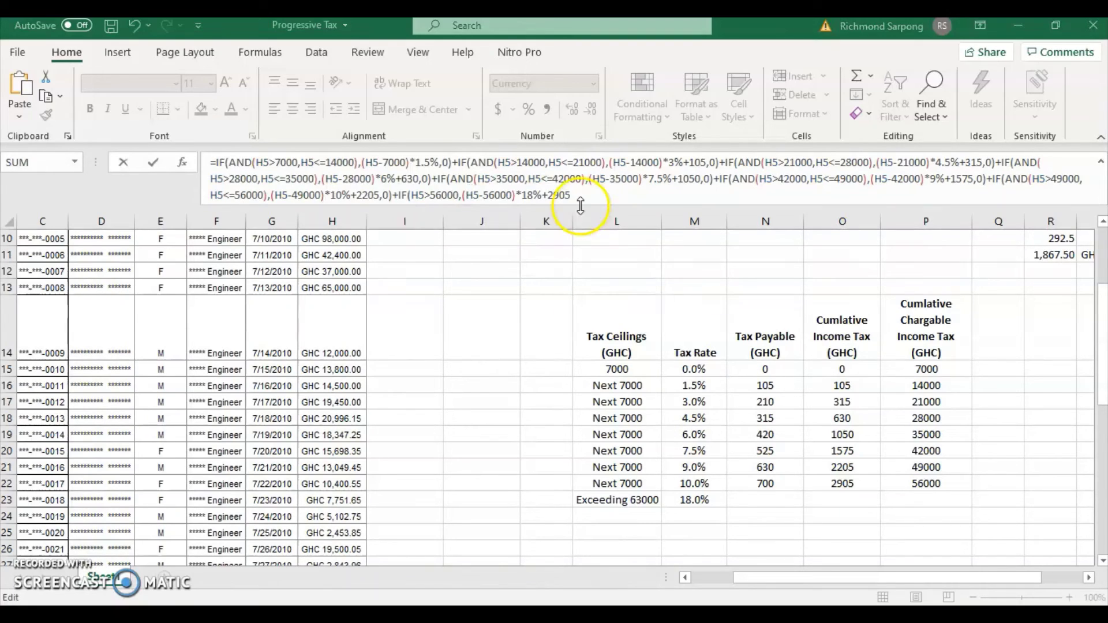
Step: Finish the eighth IF with 0 if false and enter the completed tax formula in I5
left_click(577, 197)
type("5")
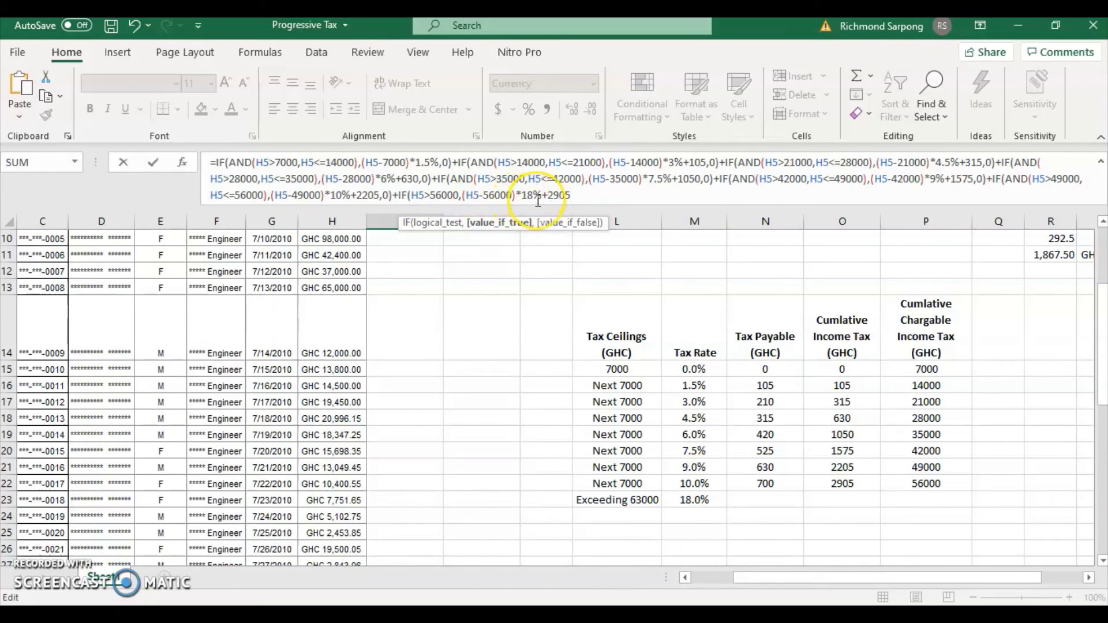
left_click(582, 195)
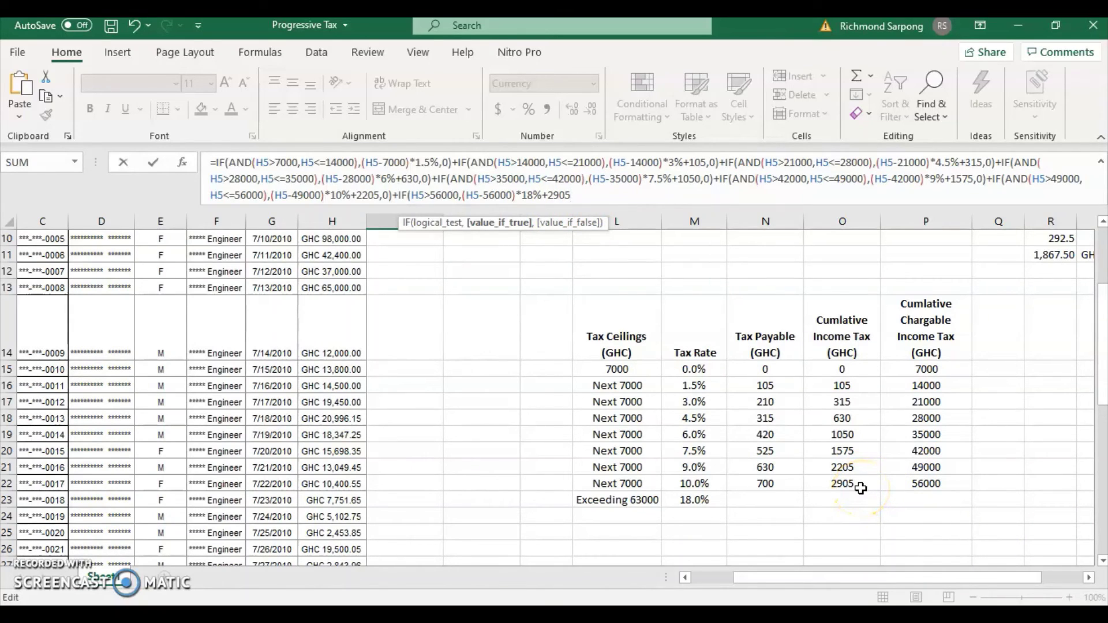
type(",")
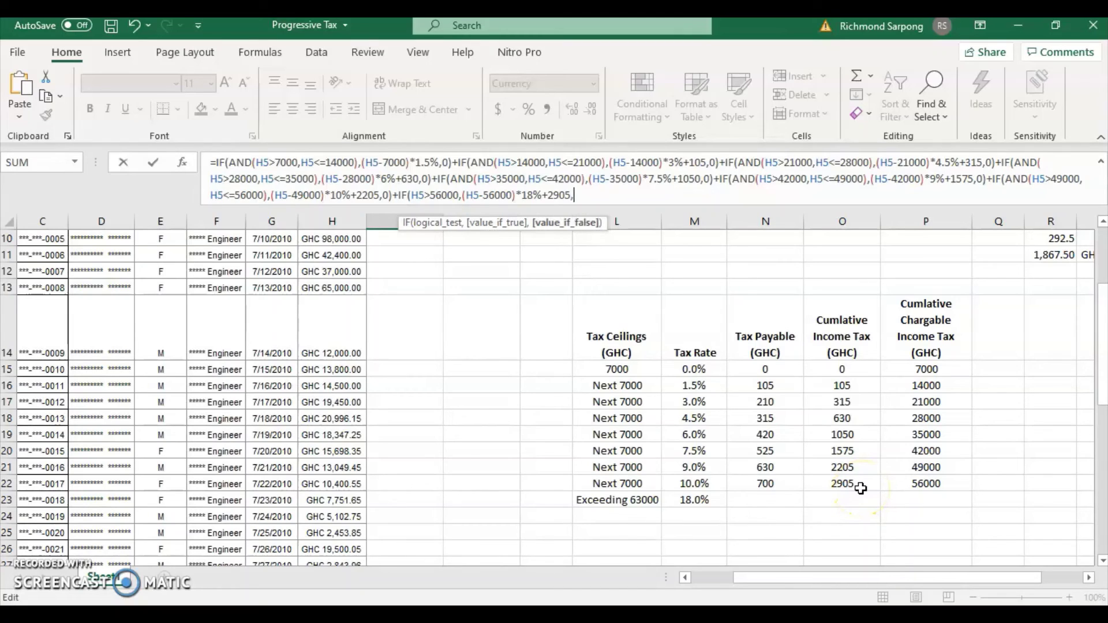
type("0)")
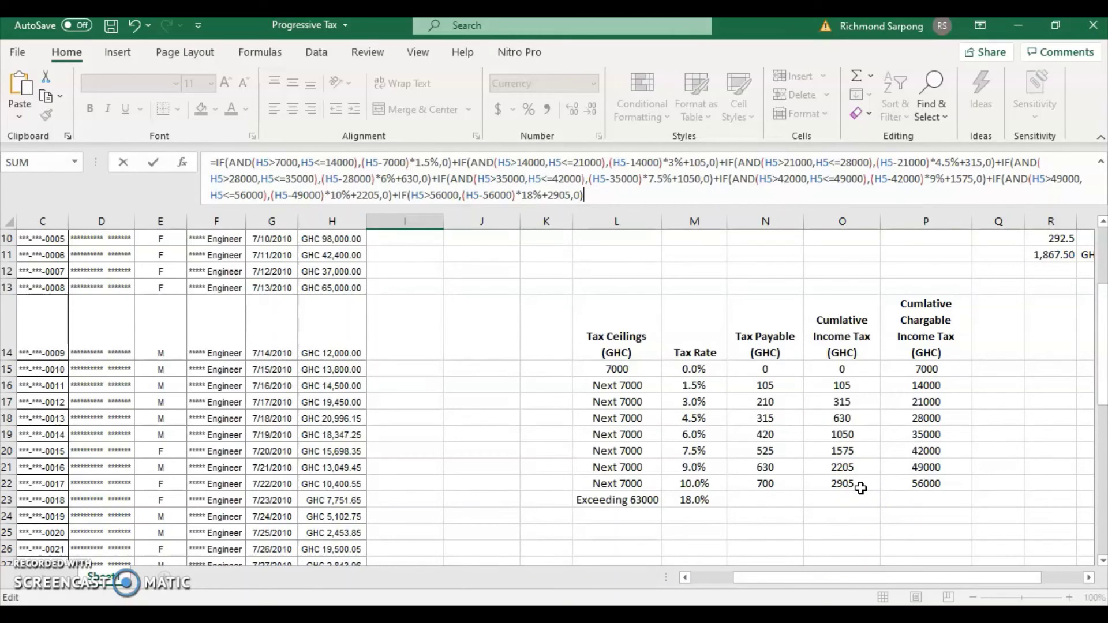
key("Return")
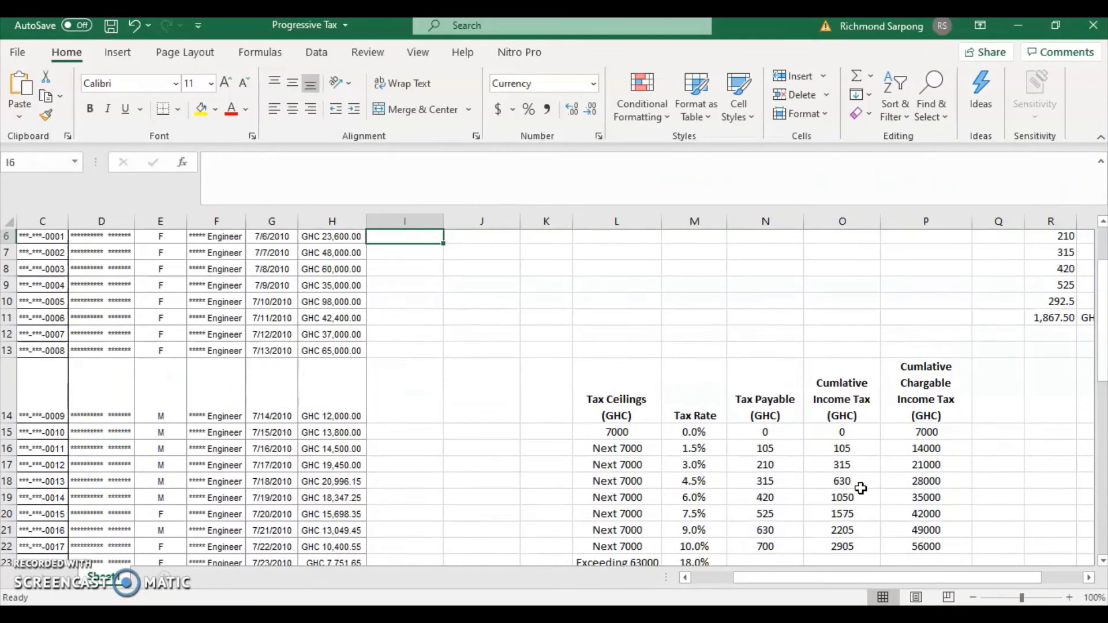
Step: Check the computed tax in I5 against the manual calculation in column R and the progressive tax table
scroll(484, 479, "up", 2)
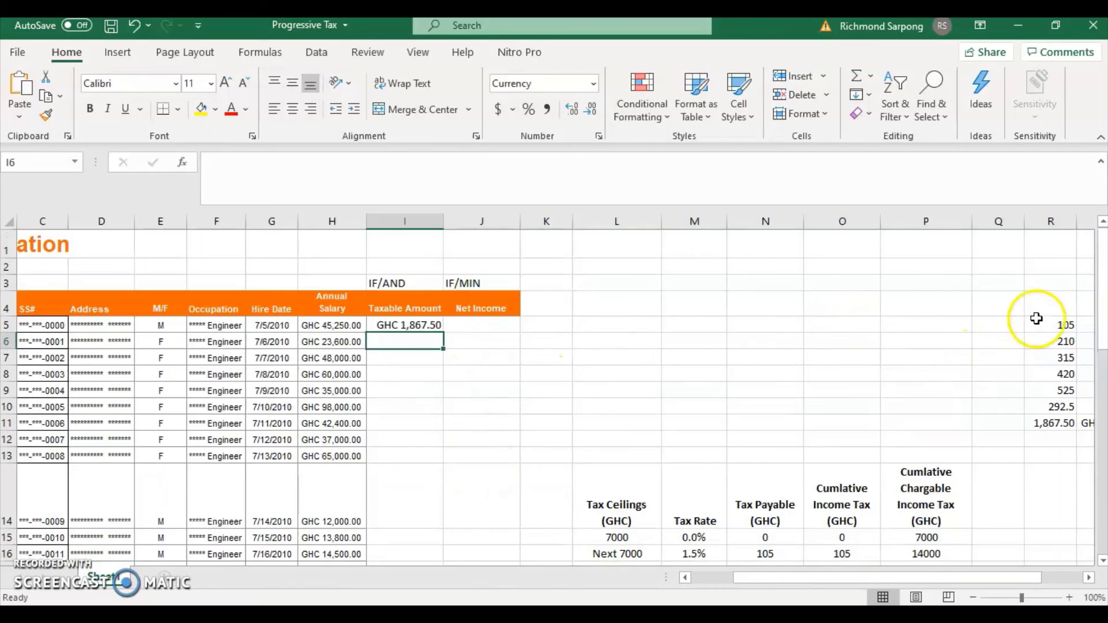
scroll(1041, 432, "down", 1)
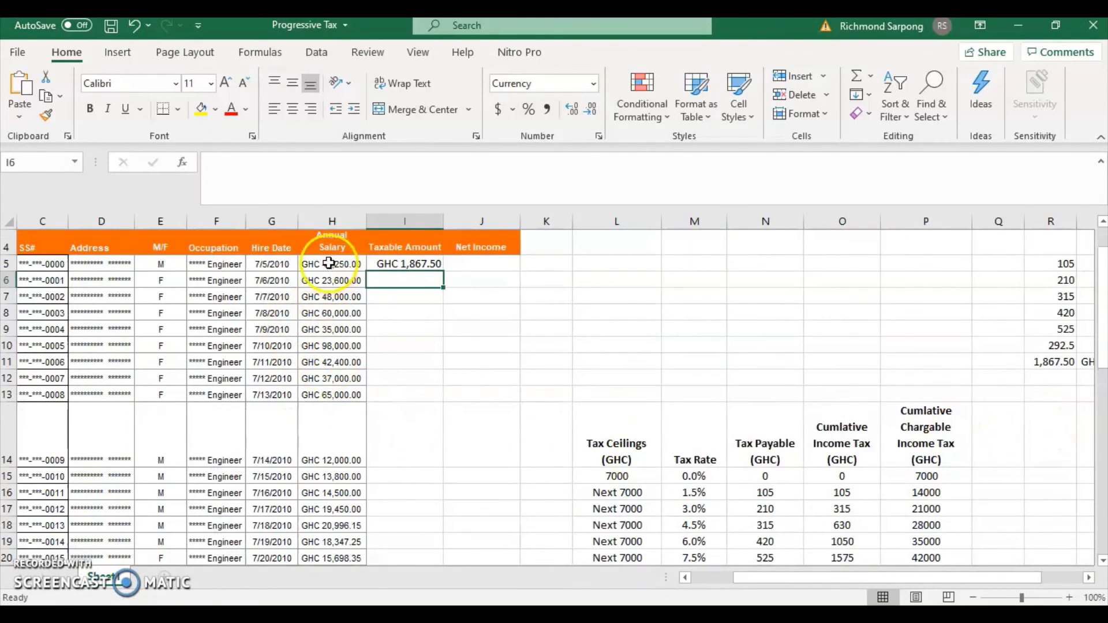
scroll(940, 457, "down", 1)
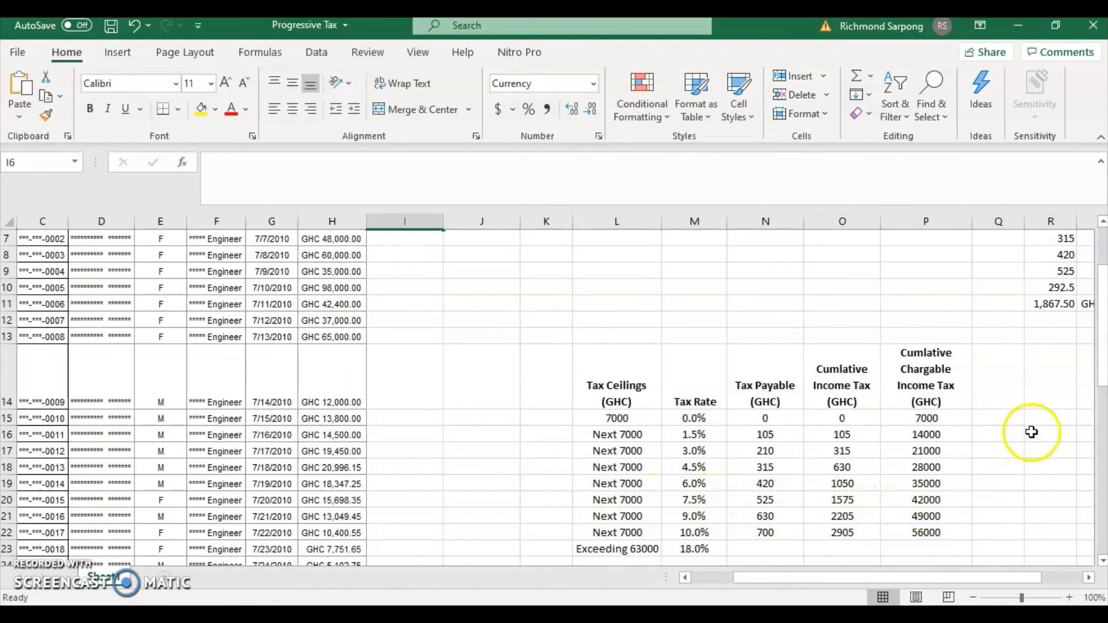
scroll(1058, 353, "up", 2)
scroll(969, 427, "down", 3)
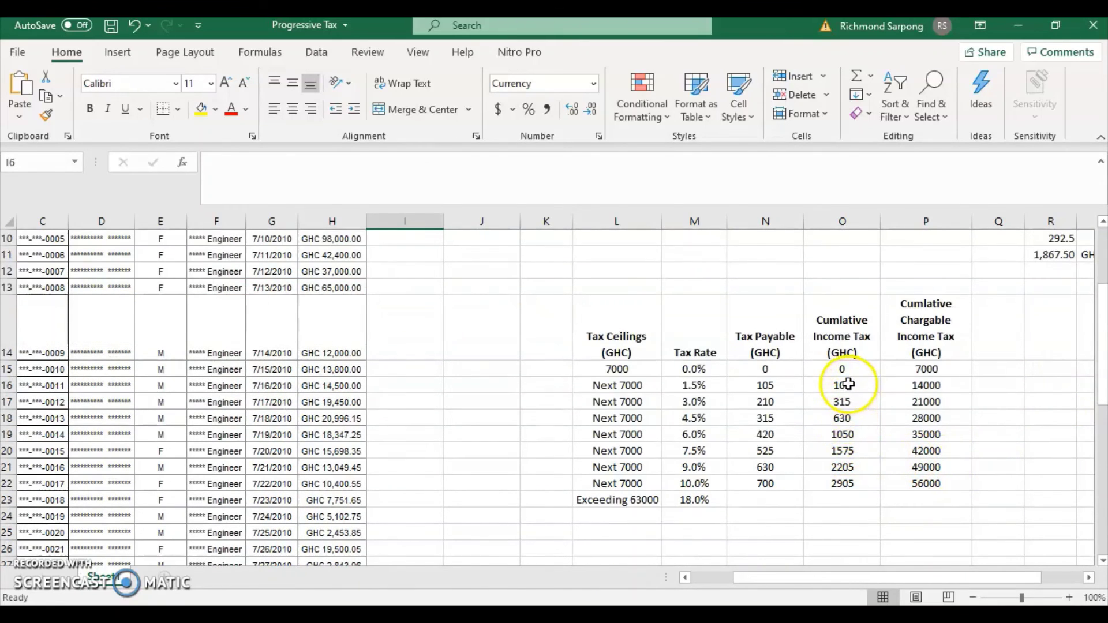
Step: Fill the tax formula from I5 down the Taxable Amount column through I46 for all employees
scroll(940, 401, "up", 1)
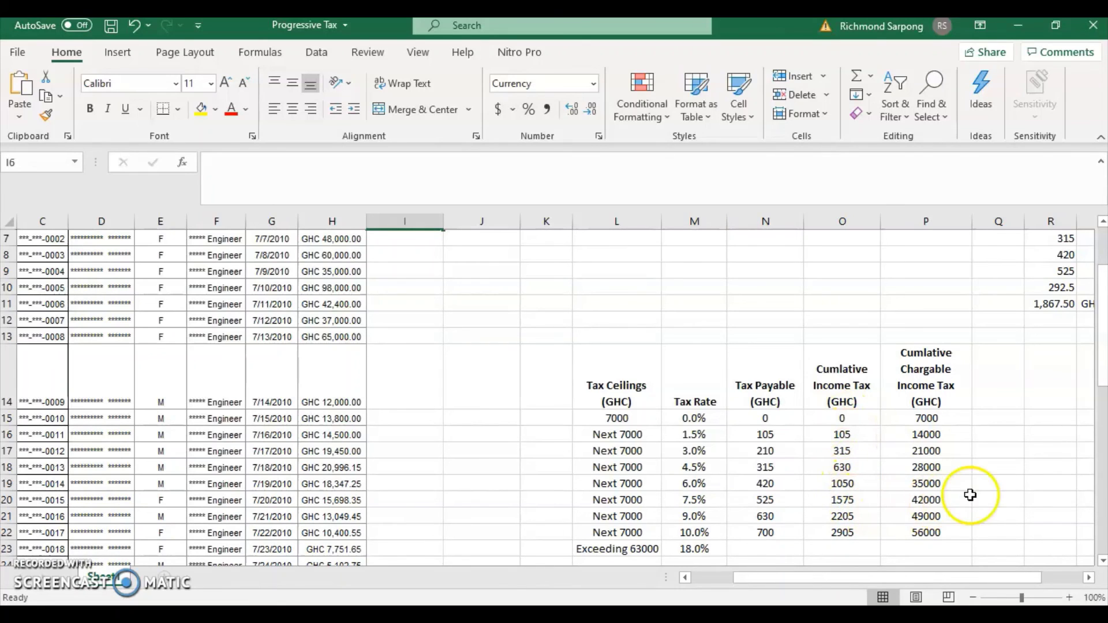
scroll(1075, 347, "up", 2)
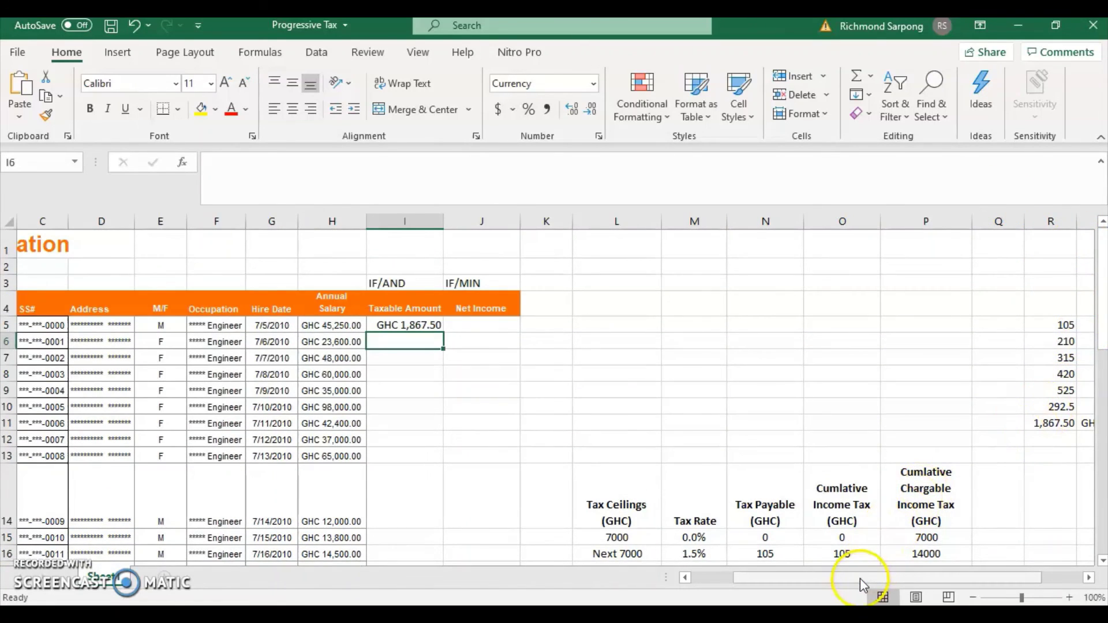
left_click_drag(871, 577, 917, 571)
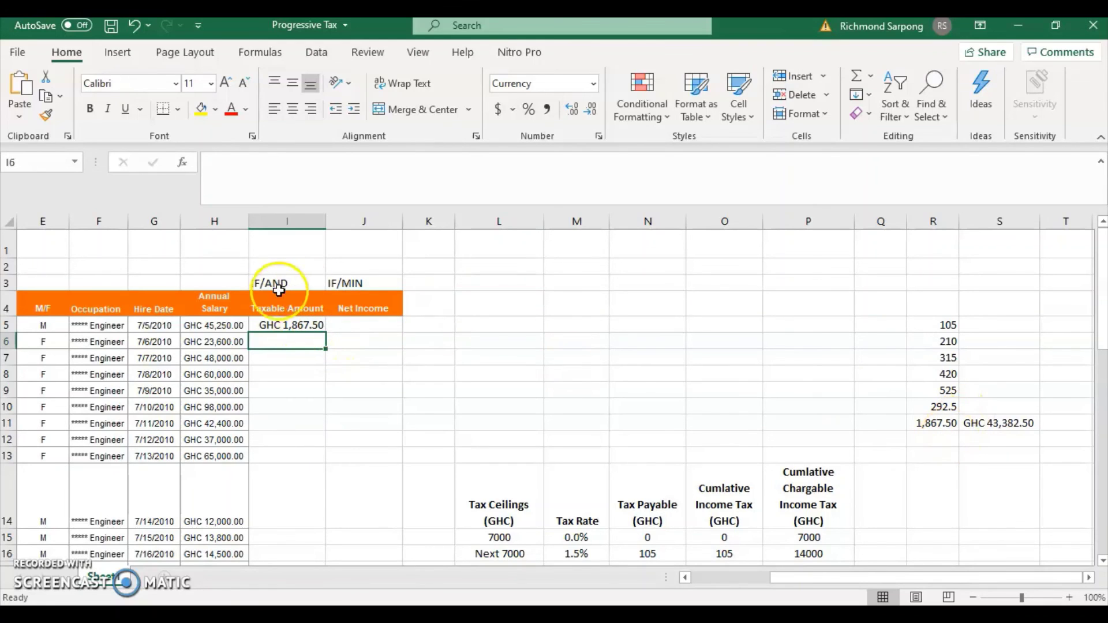
left_click(291, 325)
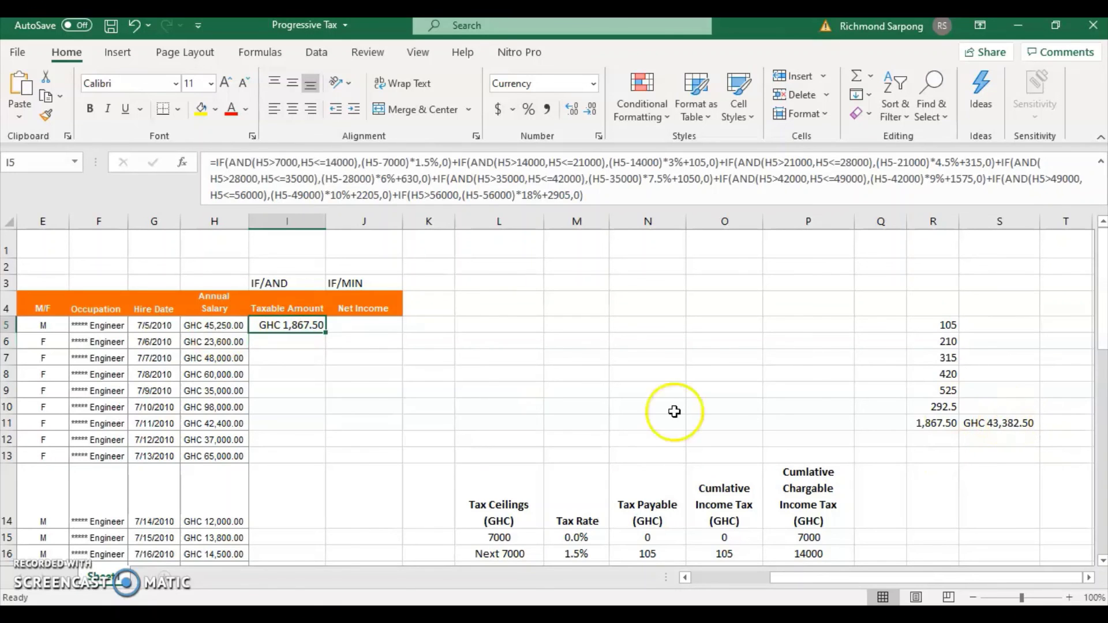
left_click_drag(325, 335, 299, 539)
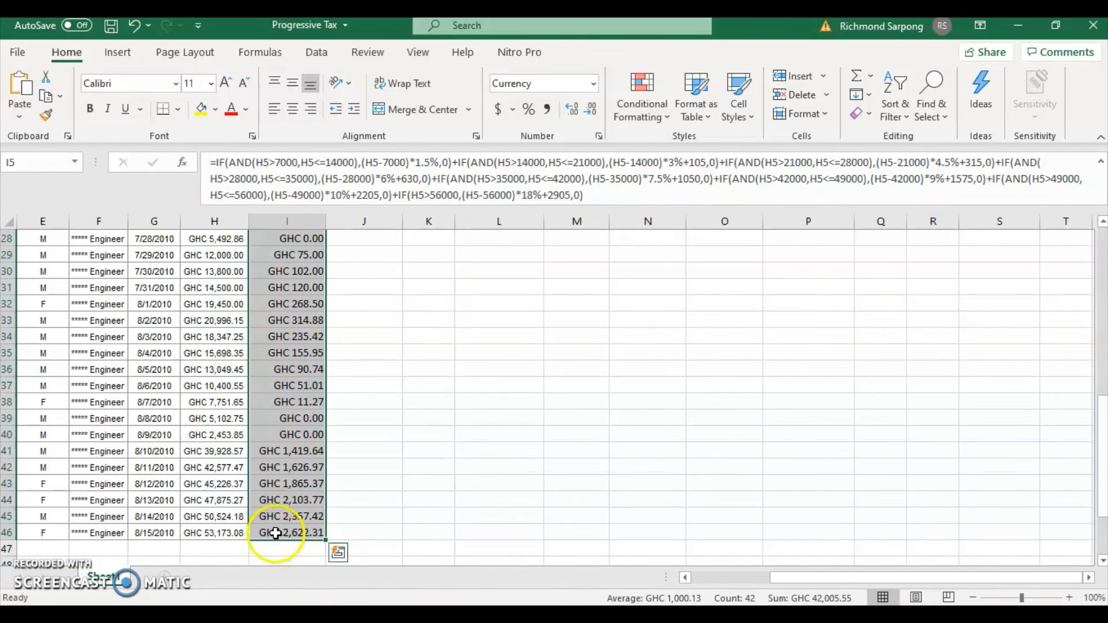
Step: Check the taxes in column I against the annual salaries in column H, comparing salaries below and above the 7000 tax-free ceiling
left_click(223, 419)
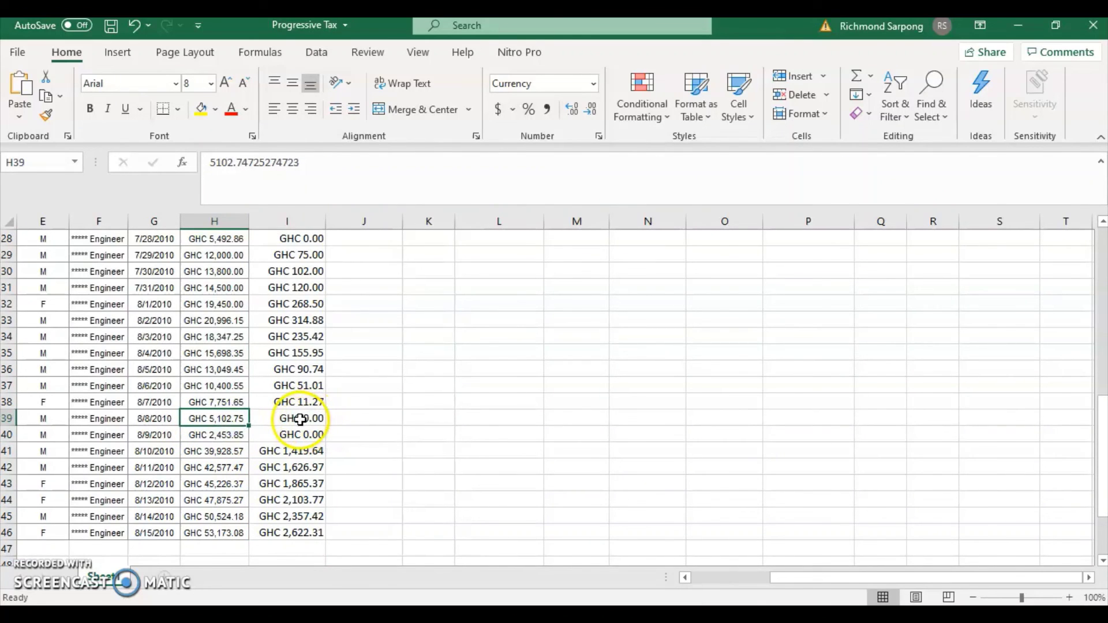
left_click(228, 436)
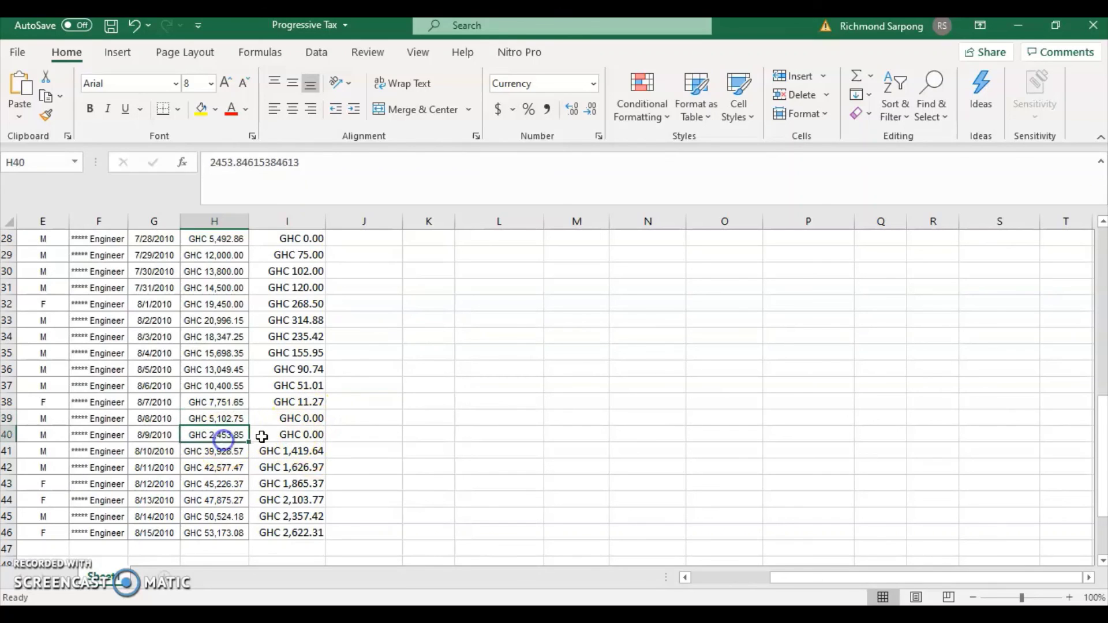
left_click(208, 386)
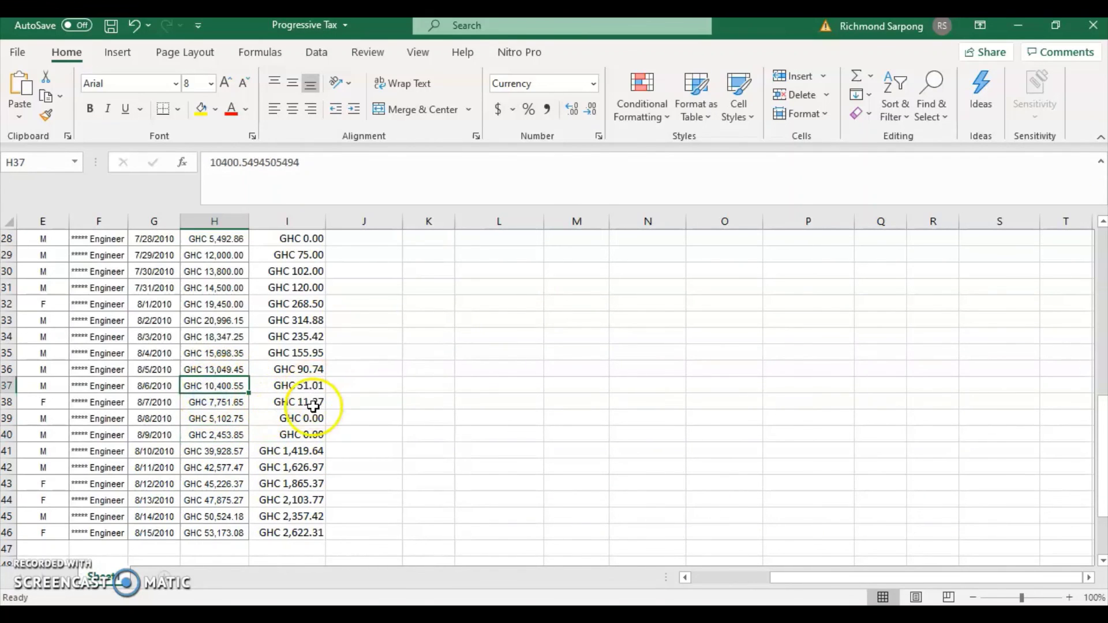
scroll(314, 403, "up", 1)
scroll(308, 435, "up", 1)
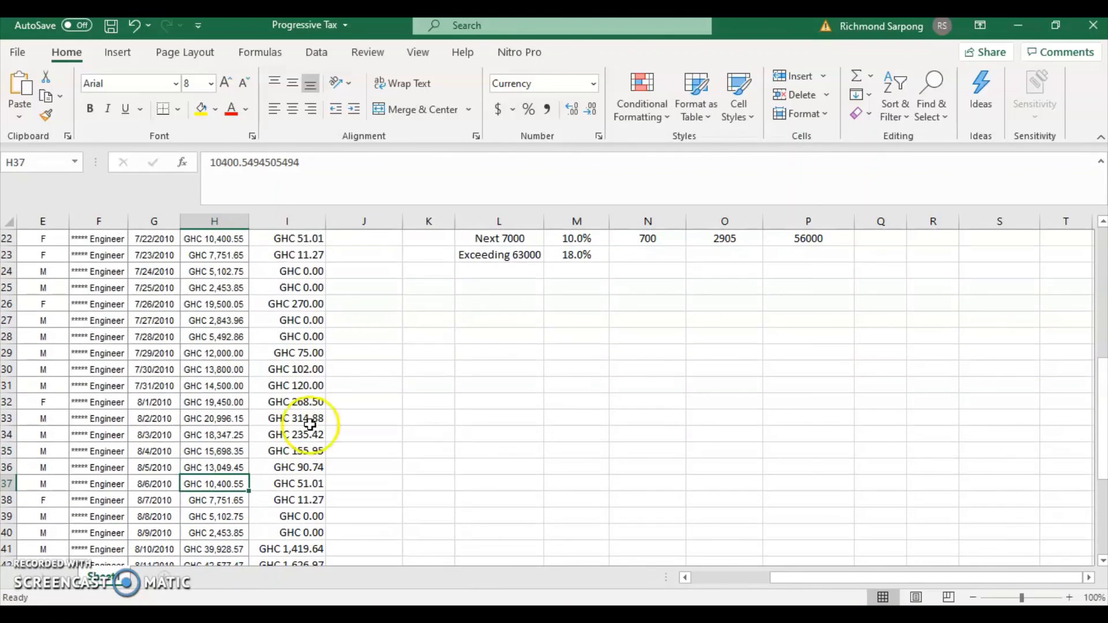
left_click(228, 337)
scroll(225, 341, "up", 1)
scroll(301, 373, "up", 1)
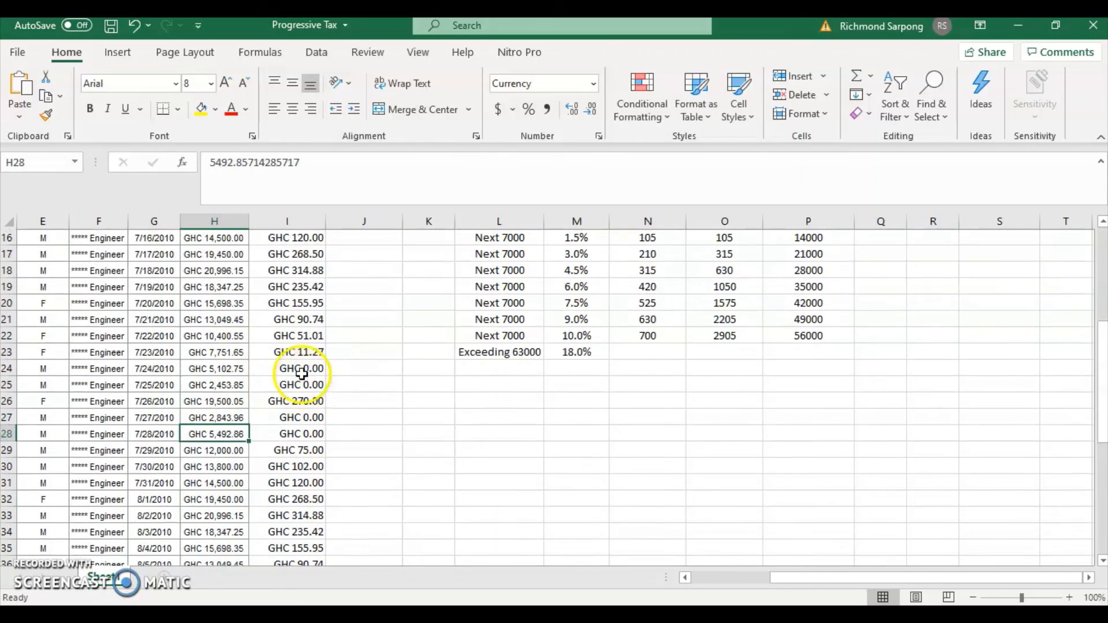
left_click(221, 383)
left_click(225, 365)
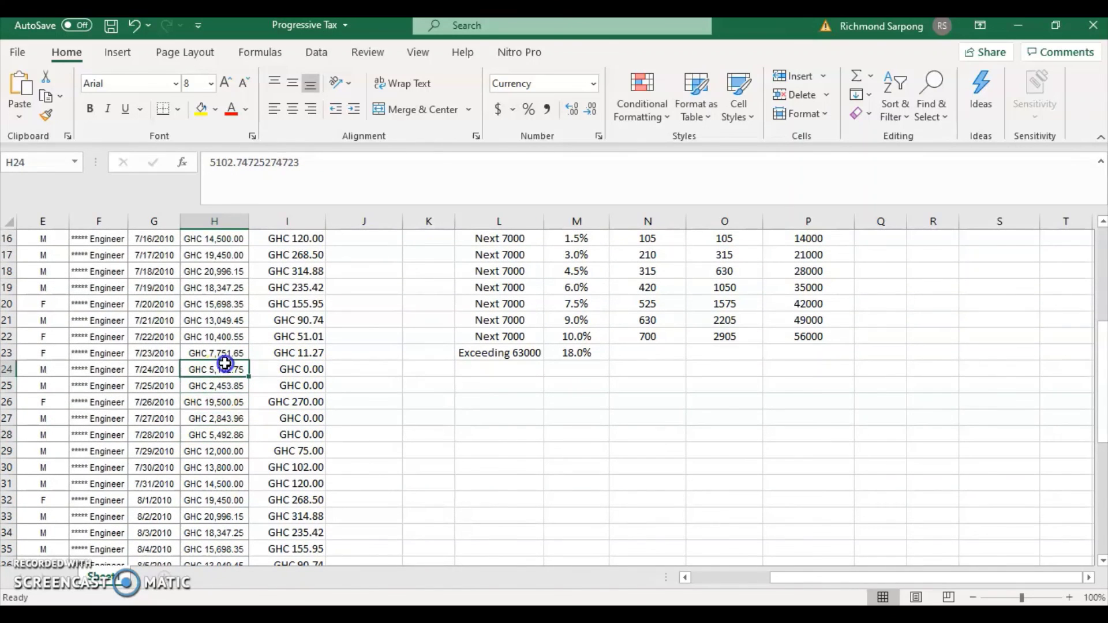
left_click(229, 353)
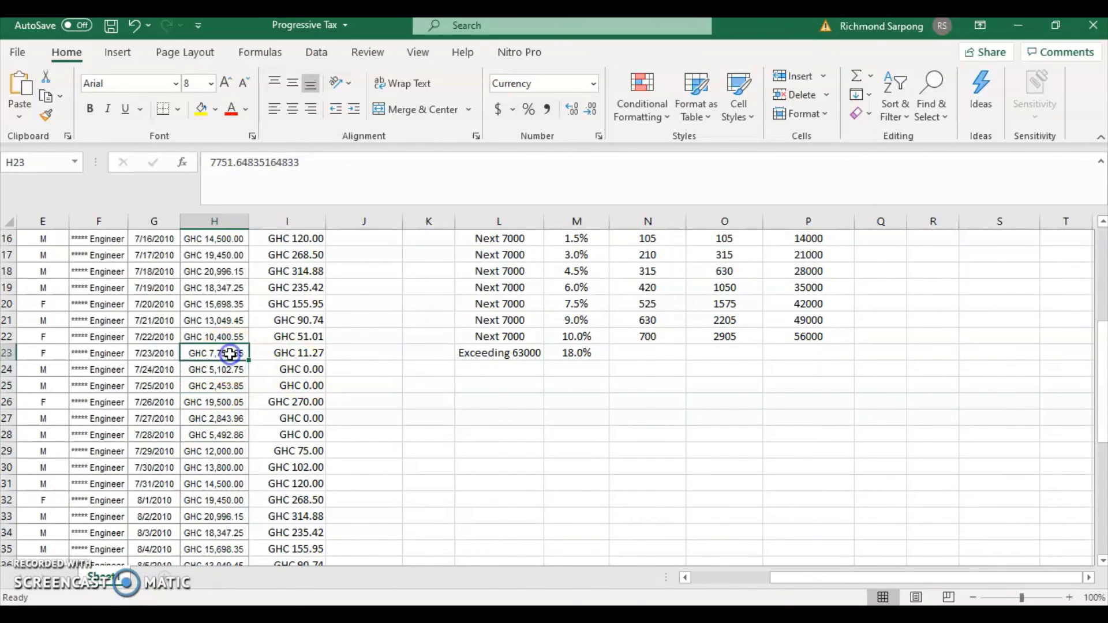
scroll(271, 360, "up", 1)
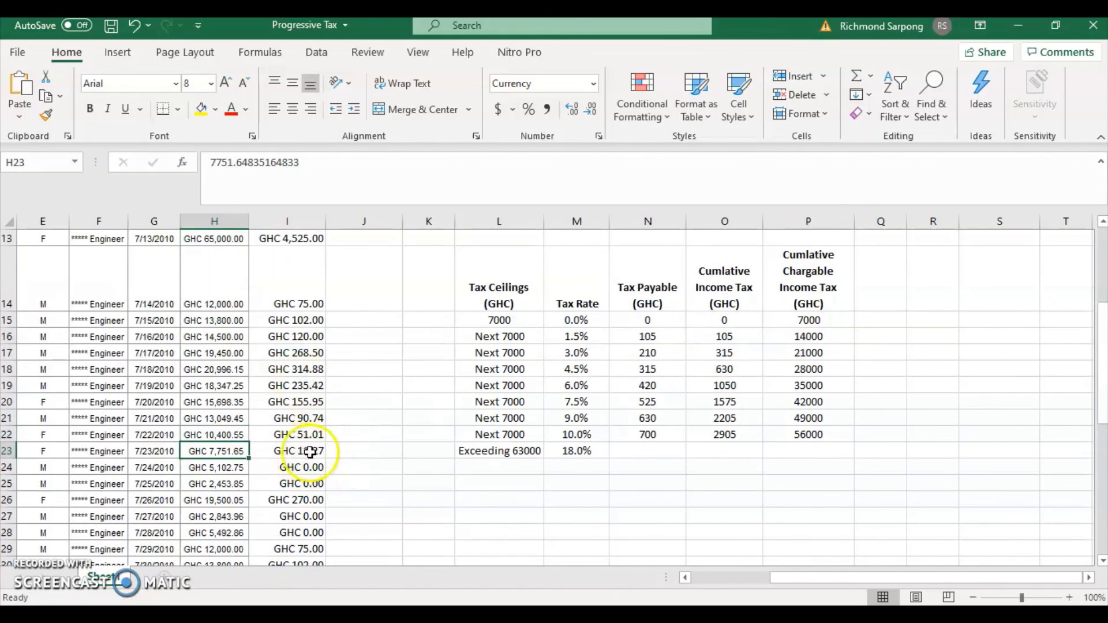
left_click(222, 404)
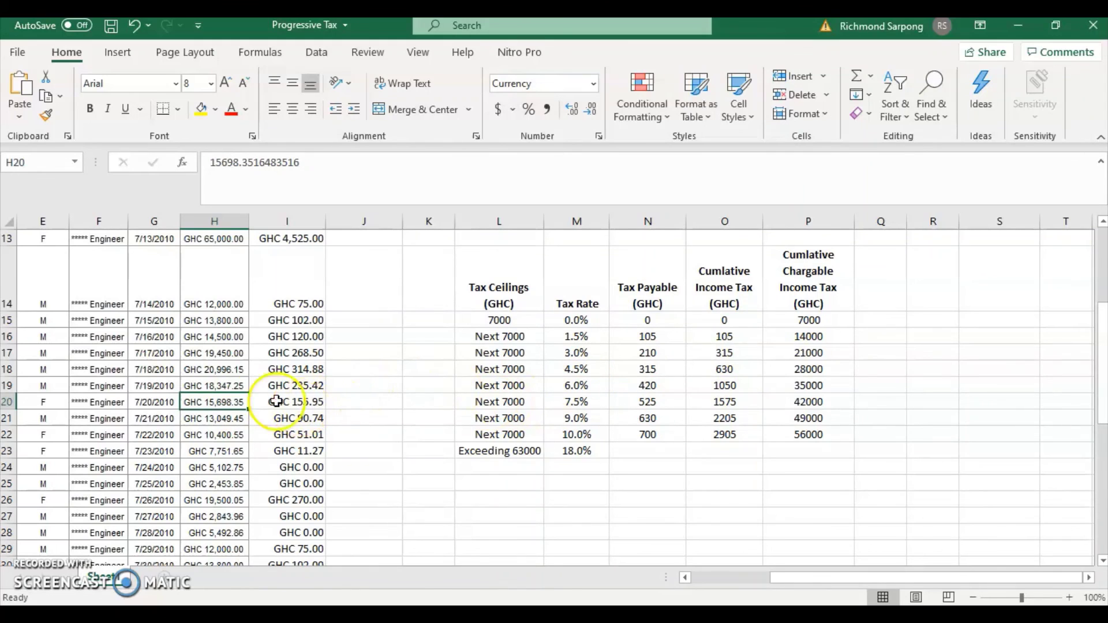
scroll(210, 370, "up", 4)
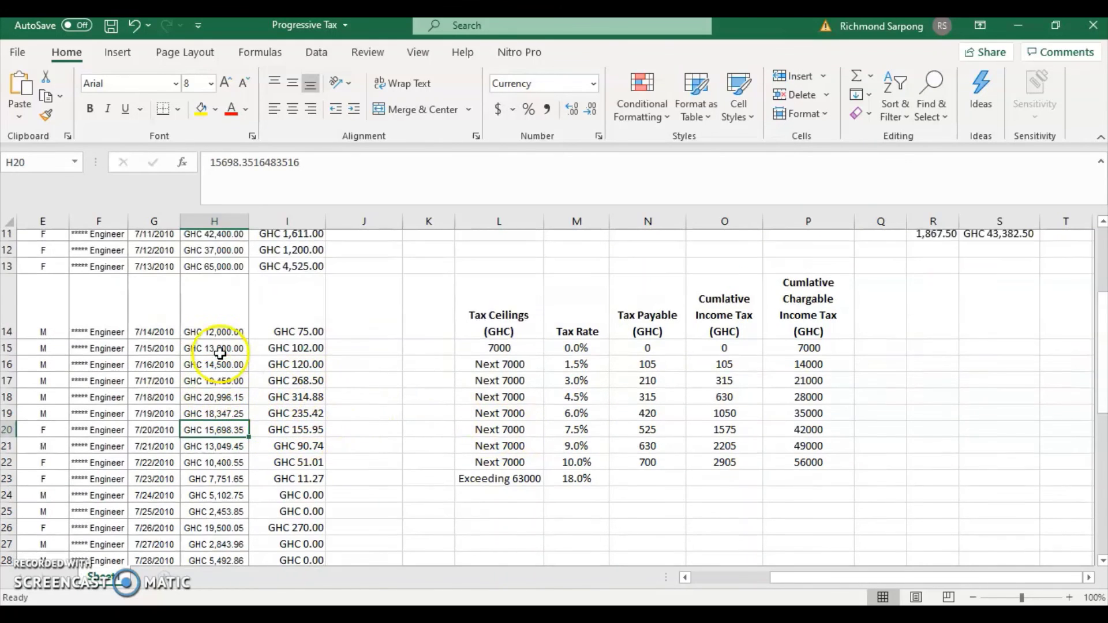
scroll(272, 374, "down", 2)
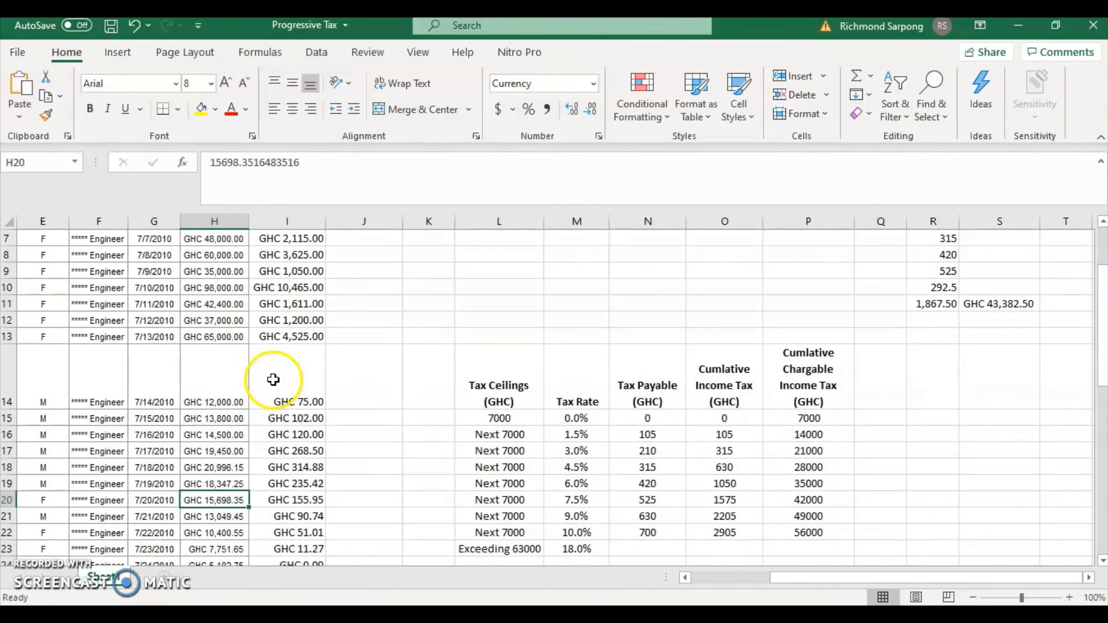
scroll(280, 371, "up", 2)
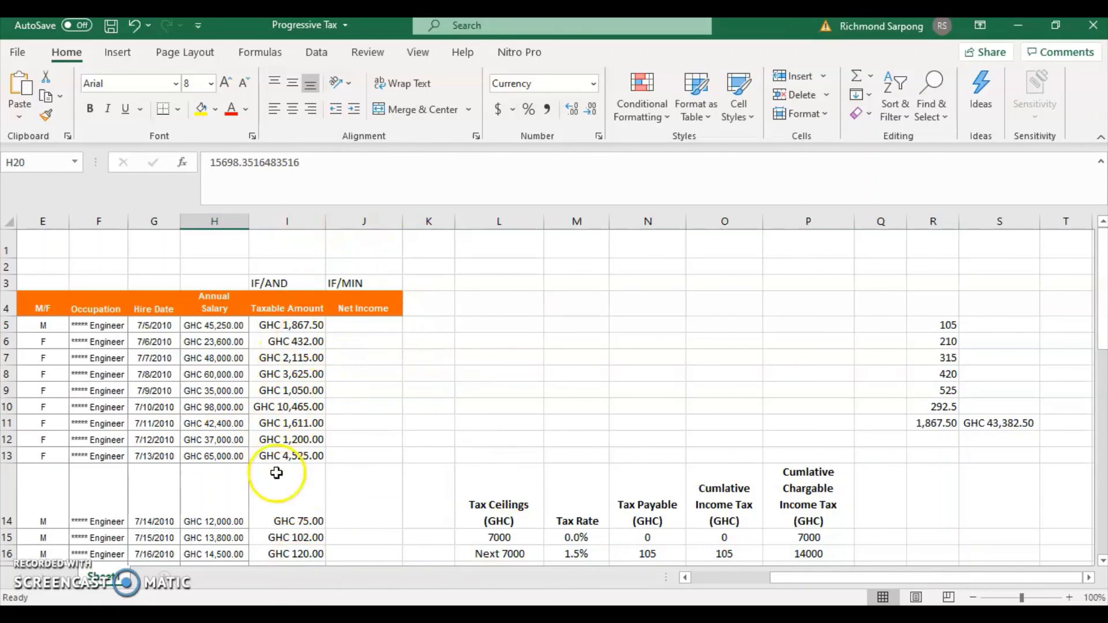
scroll(299, 456, "down", 12)
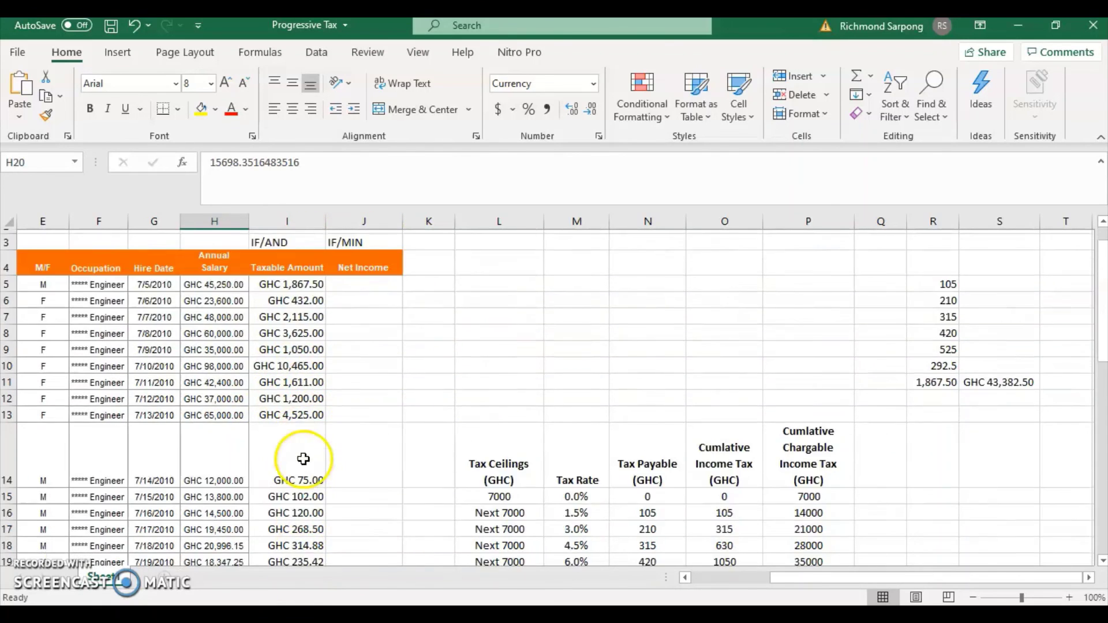
scroll(296, 493, "up", 12)
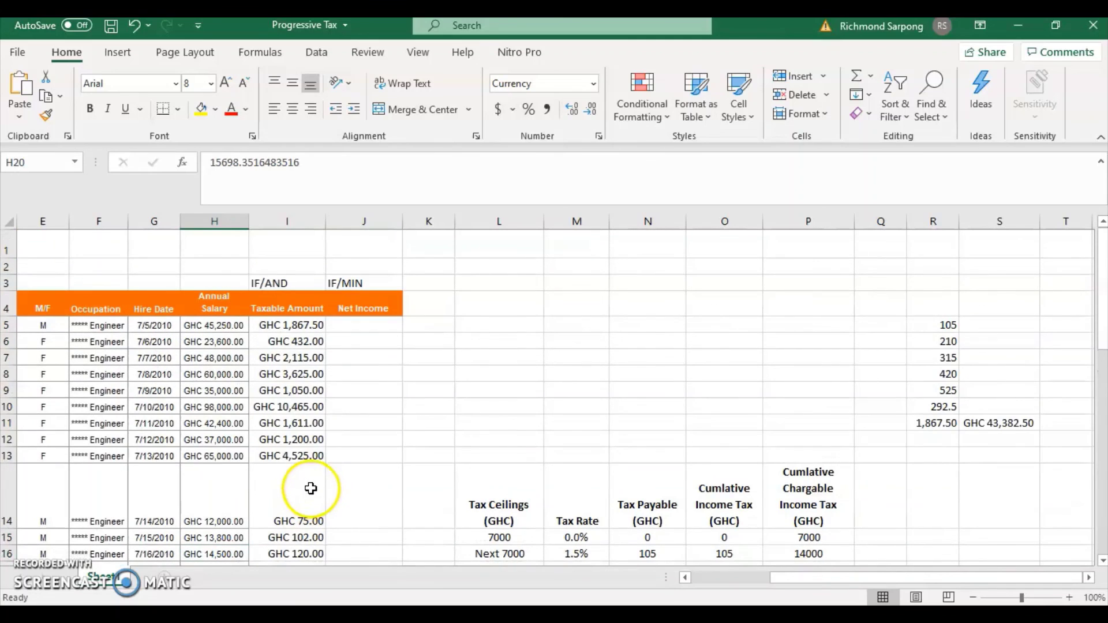
scroll(329, 346, "down", 15)
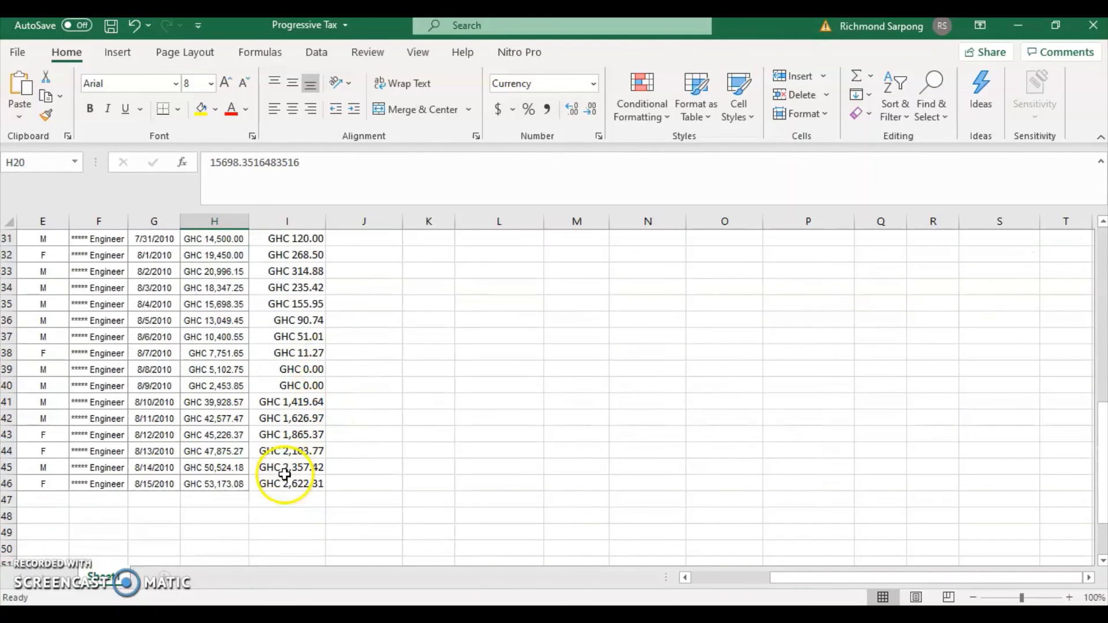
scroll(433, 475, "up", 15)
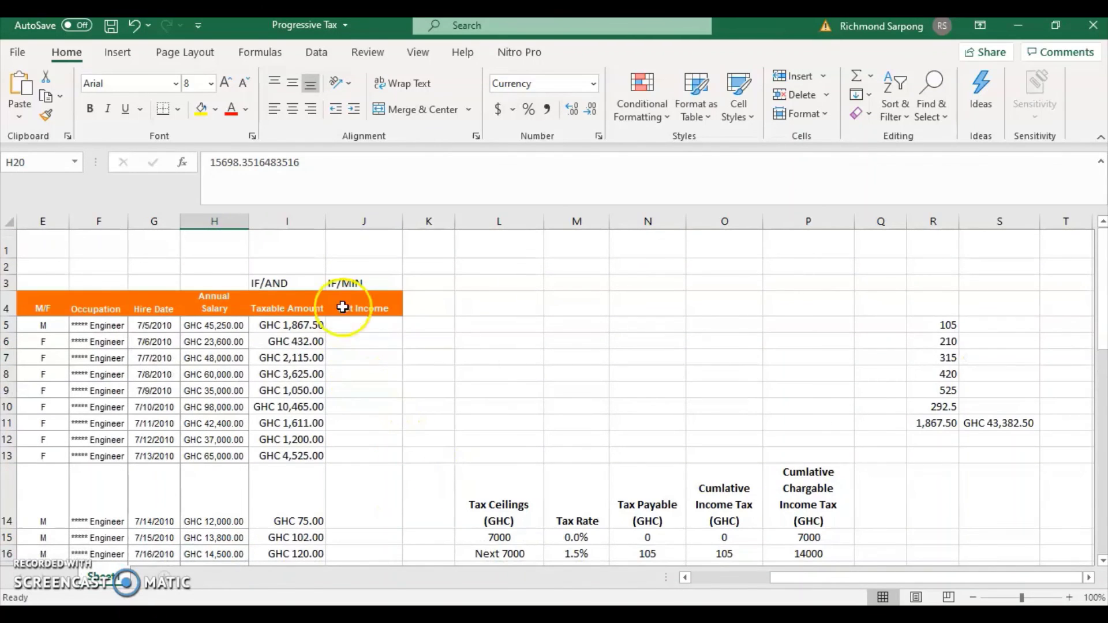
scroll(286, 473, "down", 2)
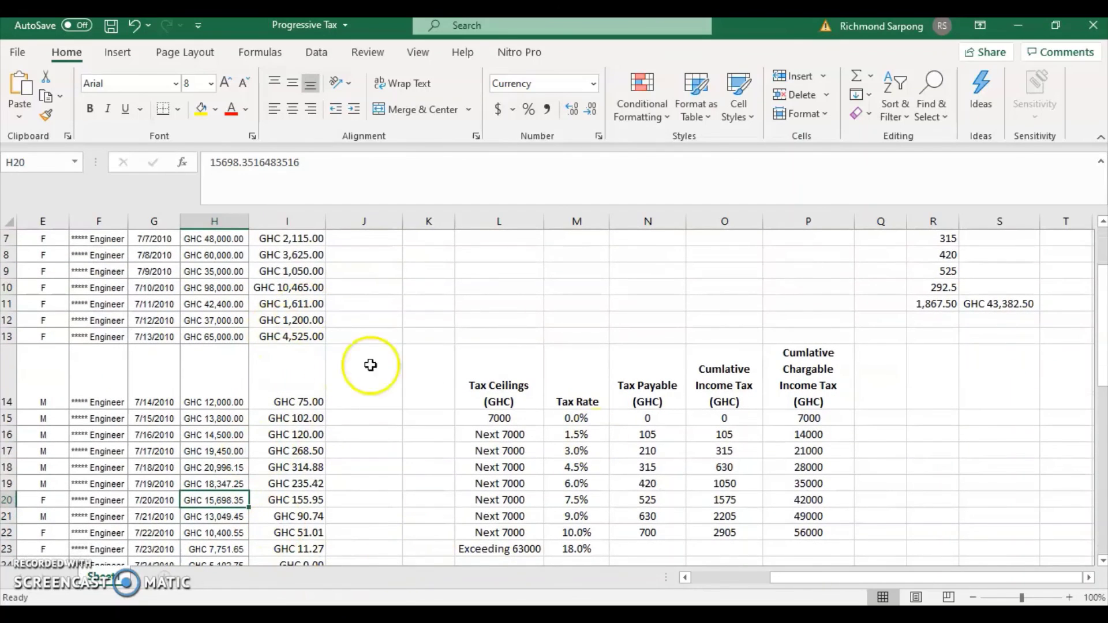
scroll(288, 503, "down", 1)
scroll(288, 504, "down", 7)
scroll(297, 487, "up", 9)
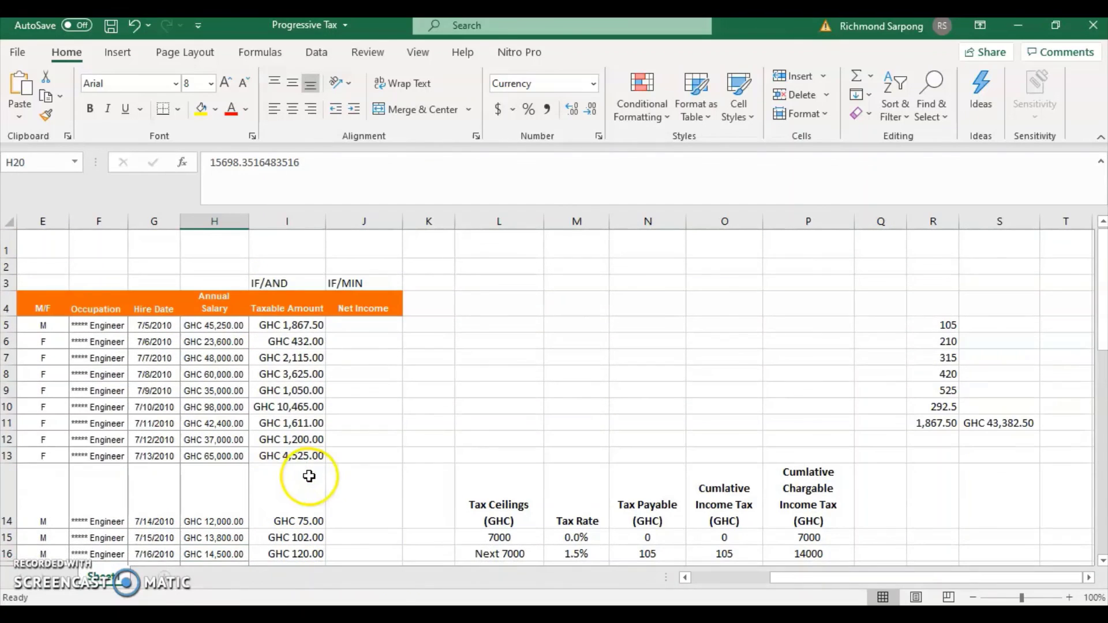
scroll(329, 499, "down", 3)
scroll(370, 482, "up", 3)
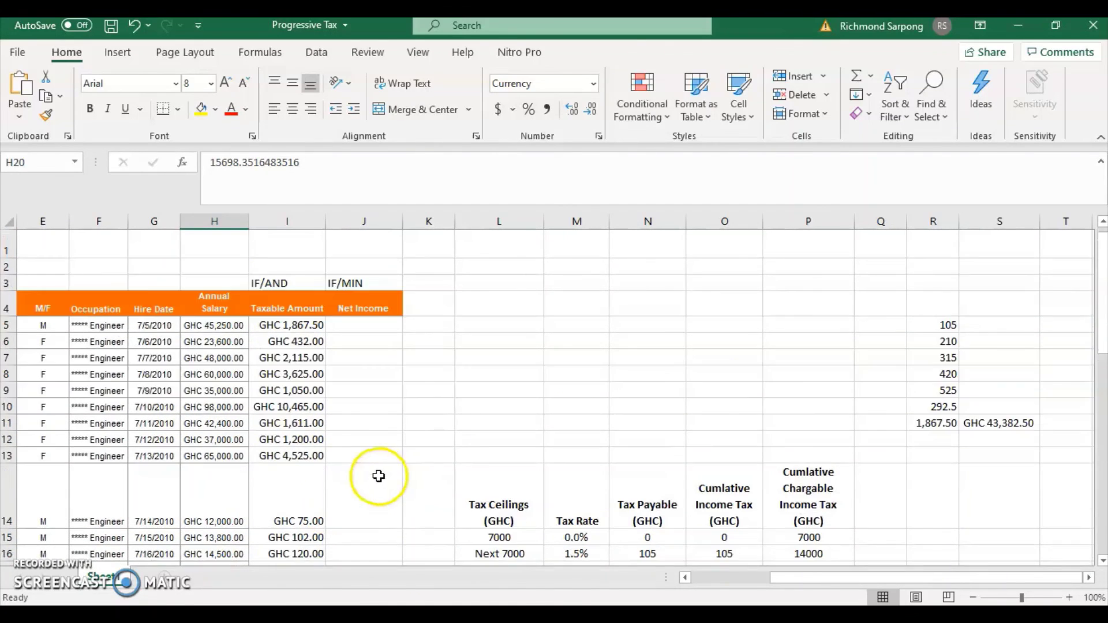
scroll(293, 394, "down", 3)
scroll(285, 491, "up", 3)
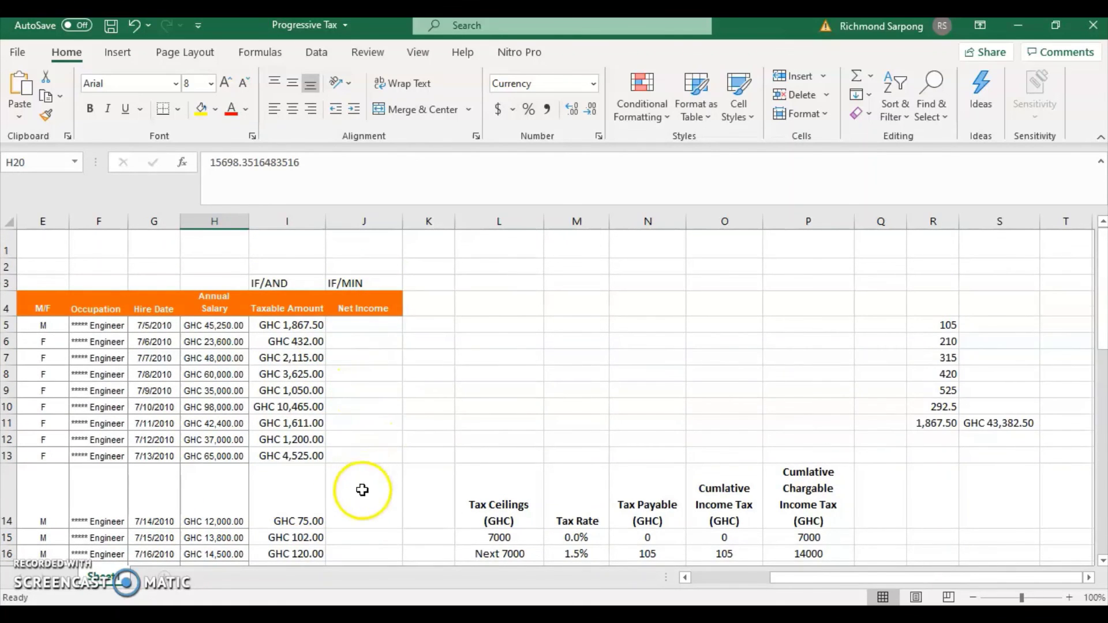
scroll(362, 490, "down", 9)
scroll(359, 469, "up", 9)
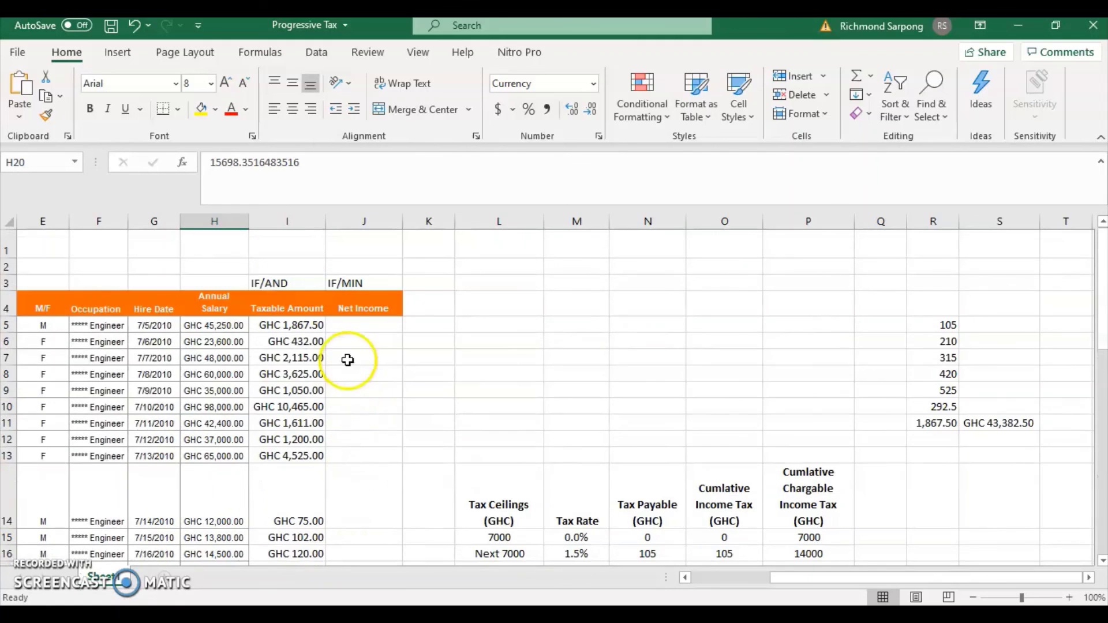
scroll(348, 360, "down", 5)
scroll(339, 560, "up", 5)
scroll(371, 421, "down", 9)
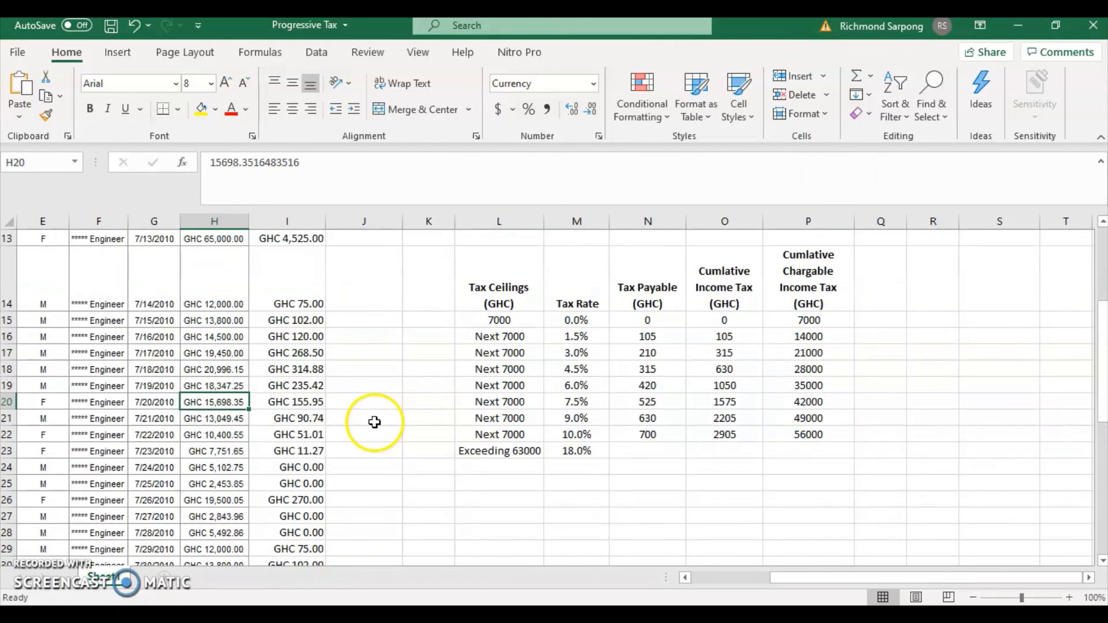